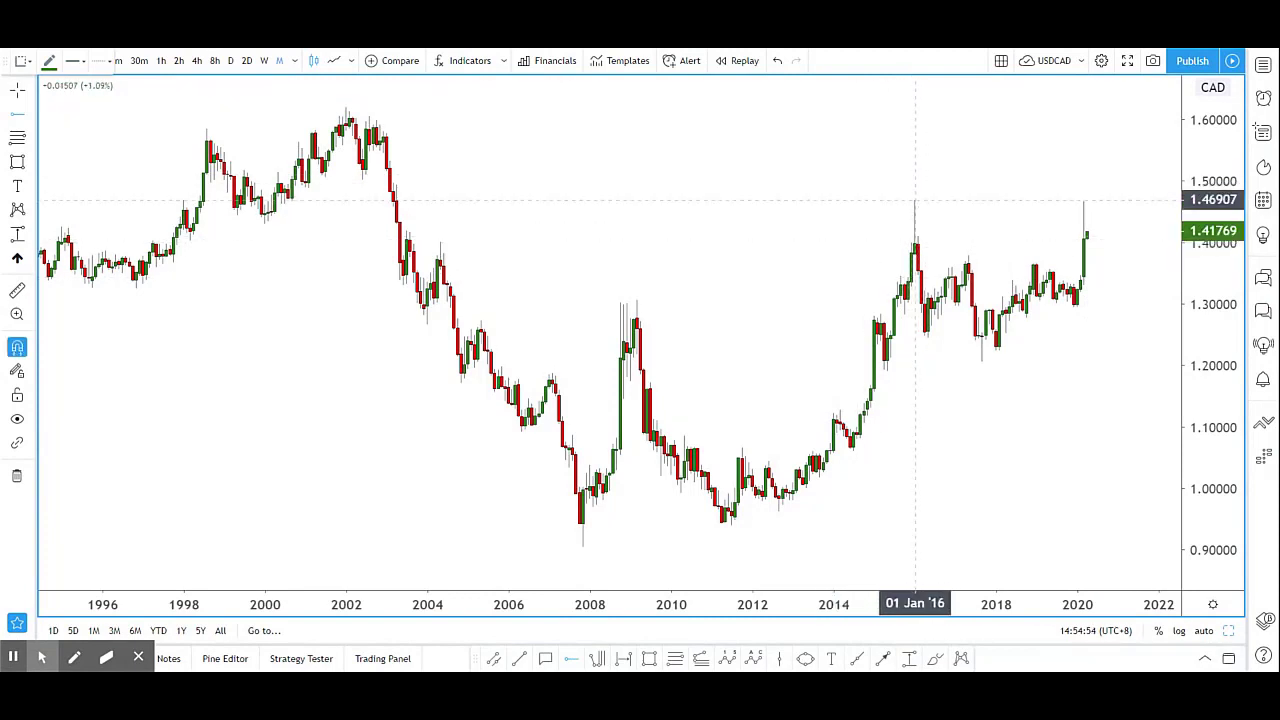
- Place a horizontal ray at the January 2016 high, 1.46907, and style it with the zResistance template
{"action": "left_click", "coordinate": [914, 199]}
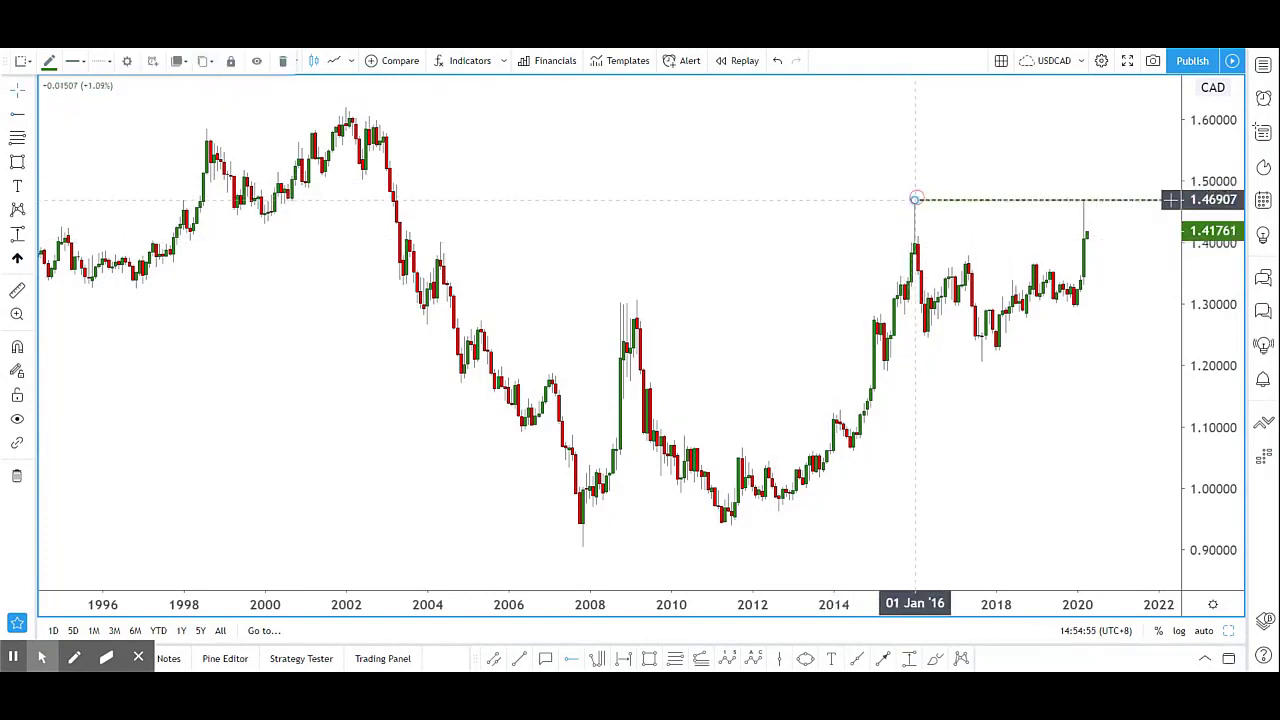
{"action": "left_click", "coordinate": [33, 60]}
{"action": "scroll", "coordinate": [90, 530], "scroll_direction": "down", "scroll_amount": 5}
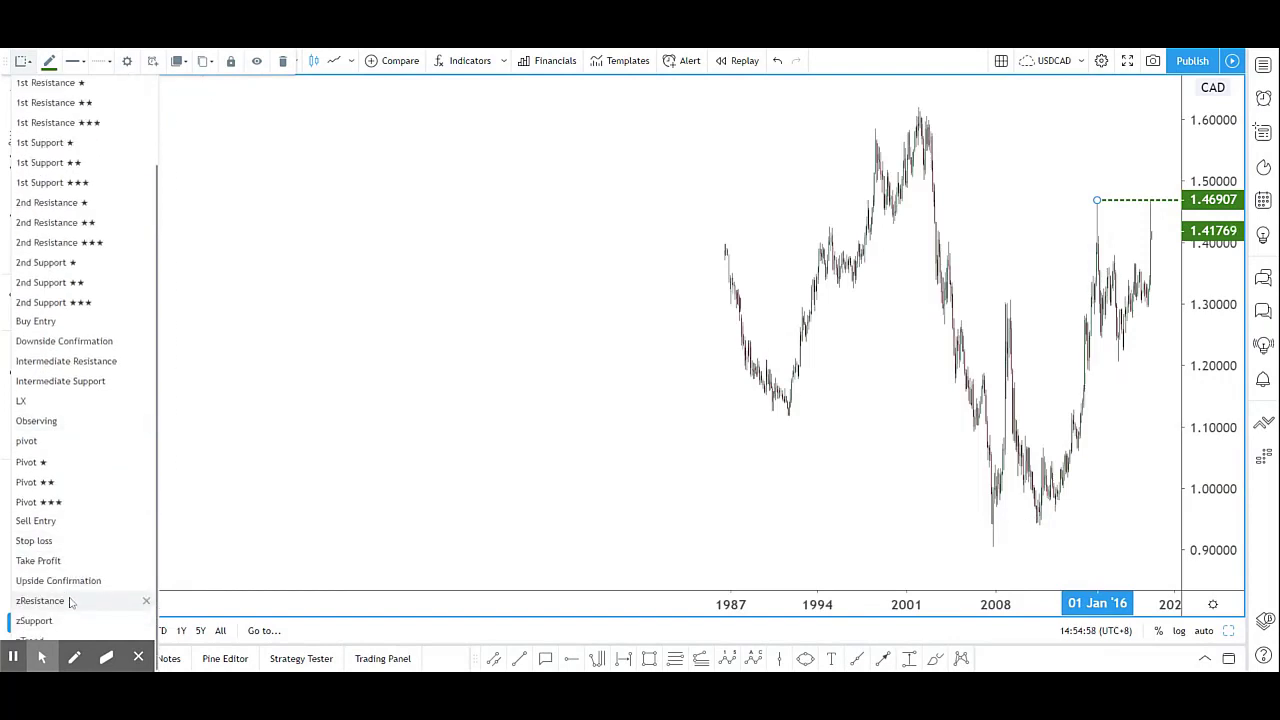
{"action": "left_click", "coordinate": [70, 601]}
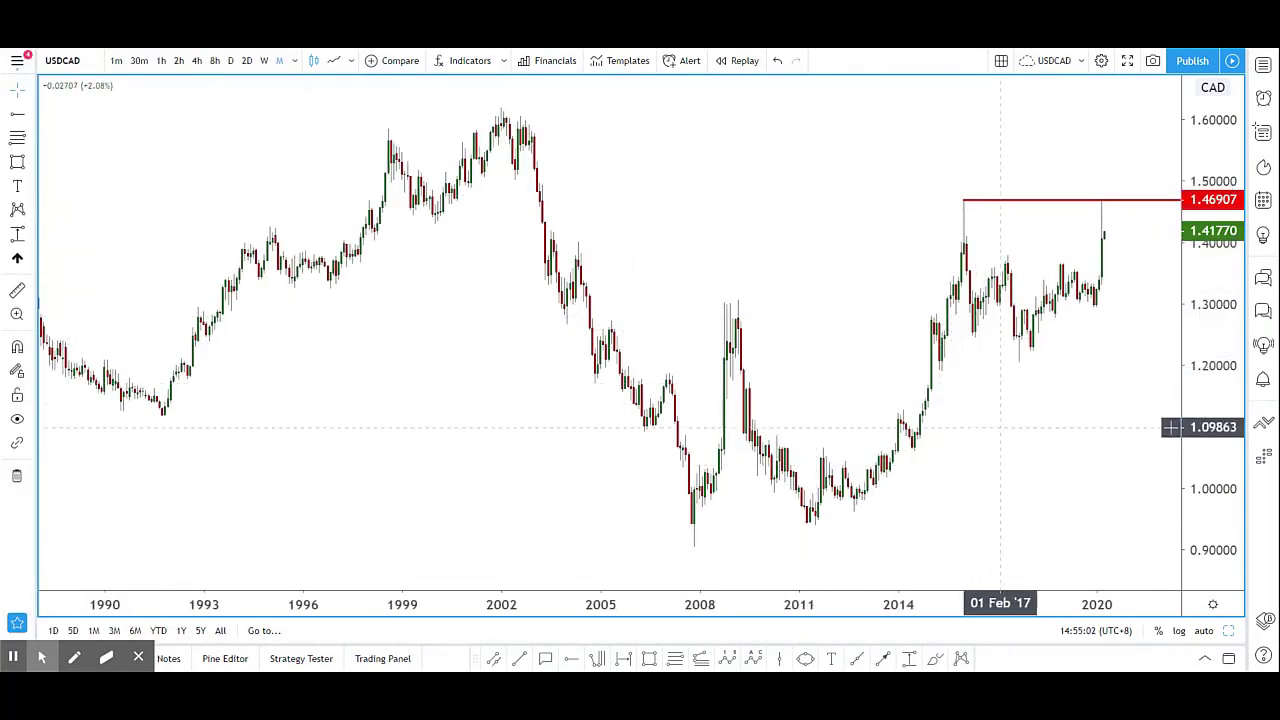
- Draw a Fib Retracement from the January 2002 high at 1.61920 to the July 2011 low at 0.94067
{"action": "left_click_drag", "start_coordinate": [1012, 436], "coordinate": [1002, 437]}
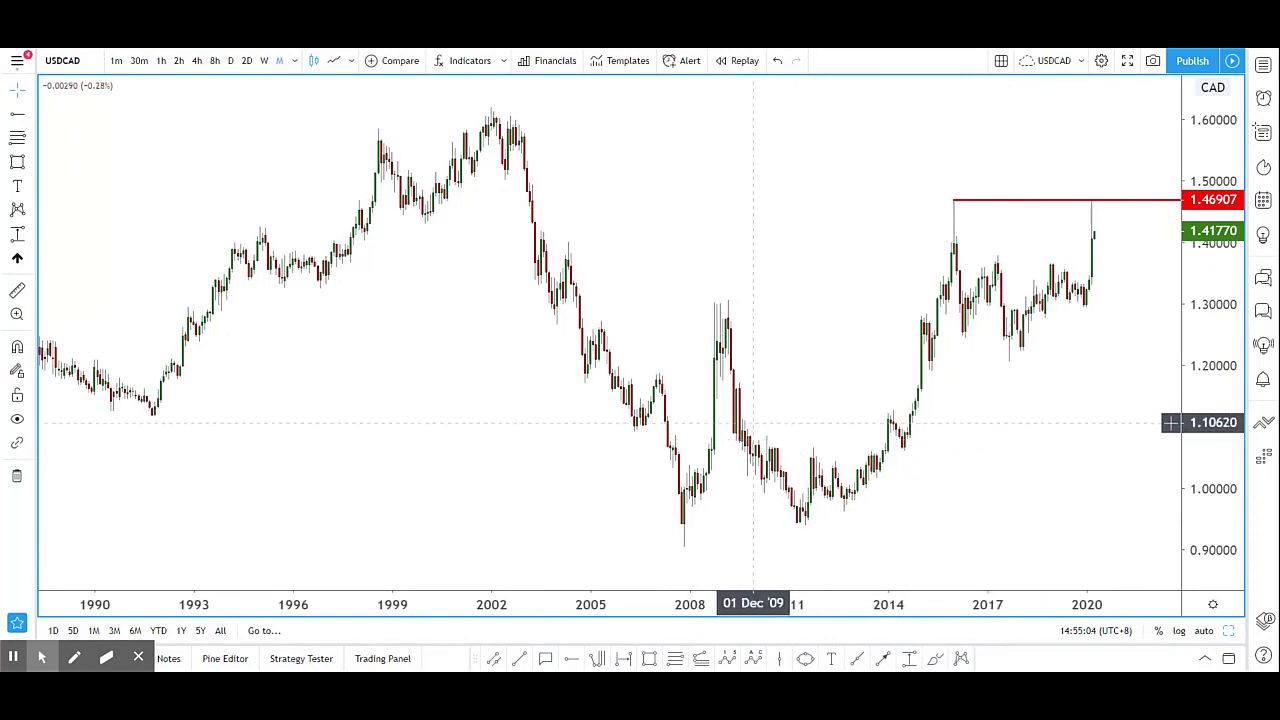
{"action": "mouse_move", "coordinate": [624, 559]}
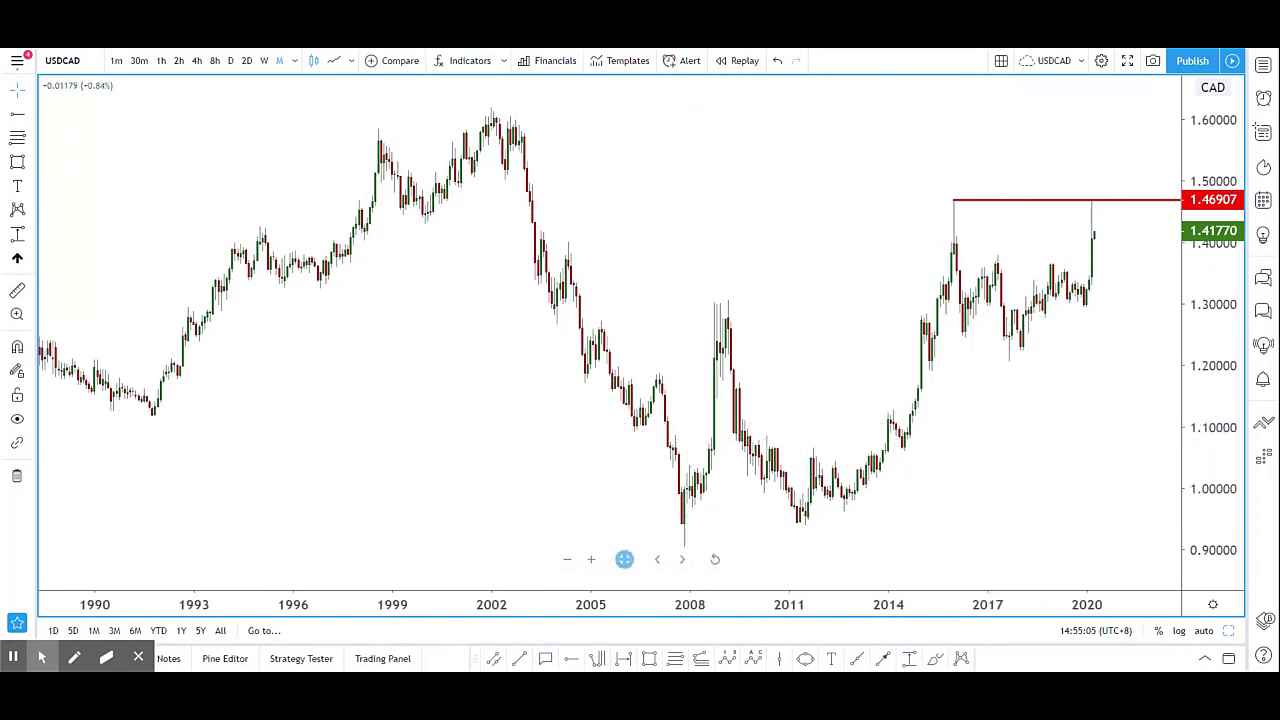
{"action": "left_click", "coordinate": [680, 662]}
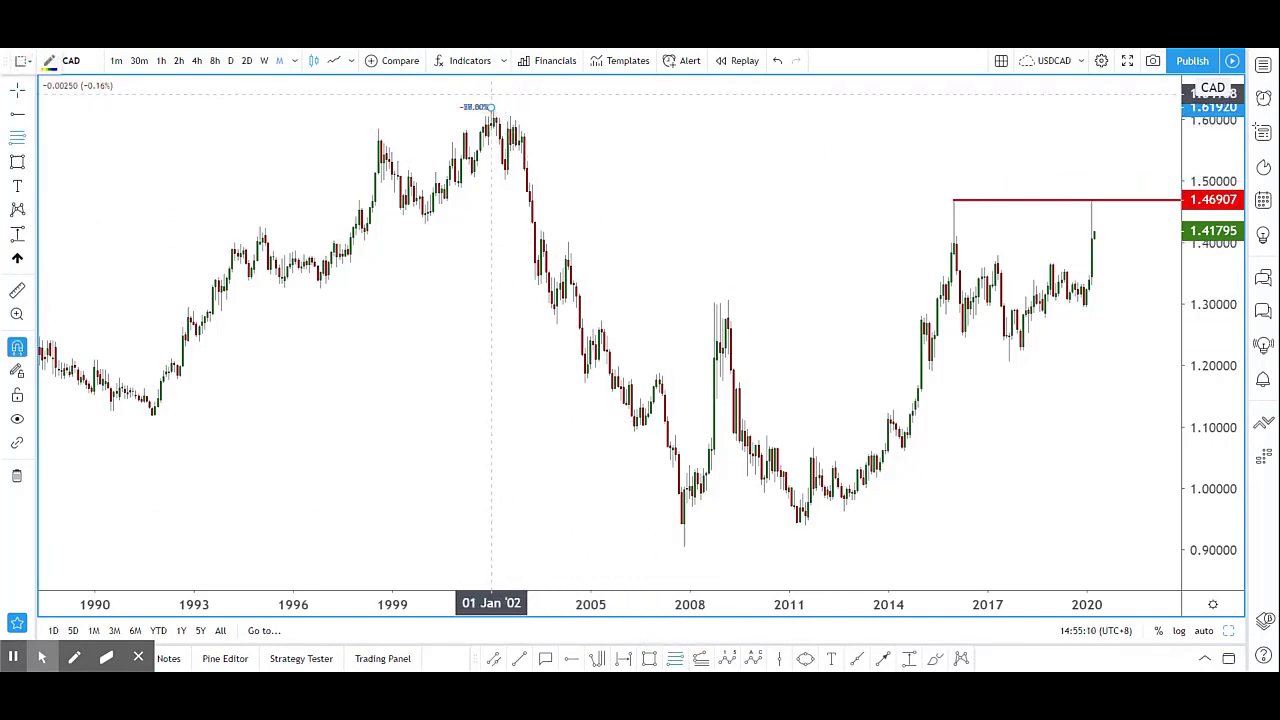
{"action": "left_click_drag", "start_coordinate": [491, 107], "coordinate": [806, 524]}
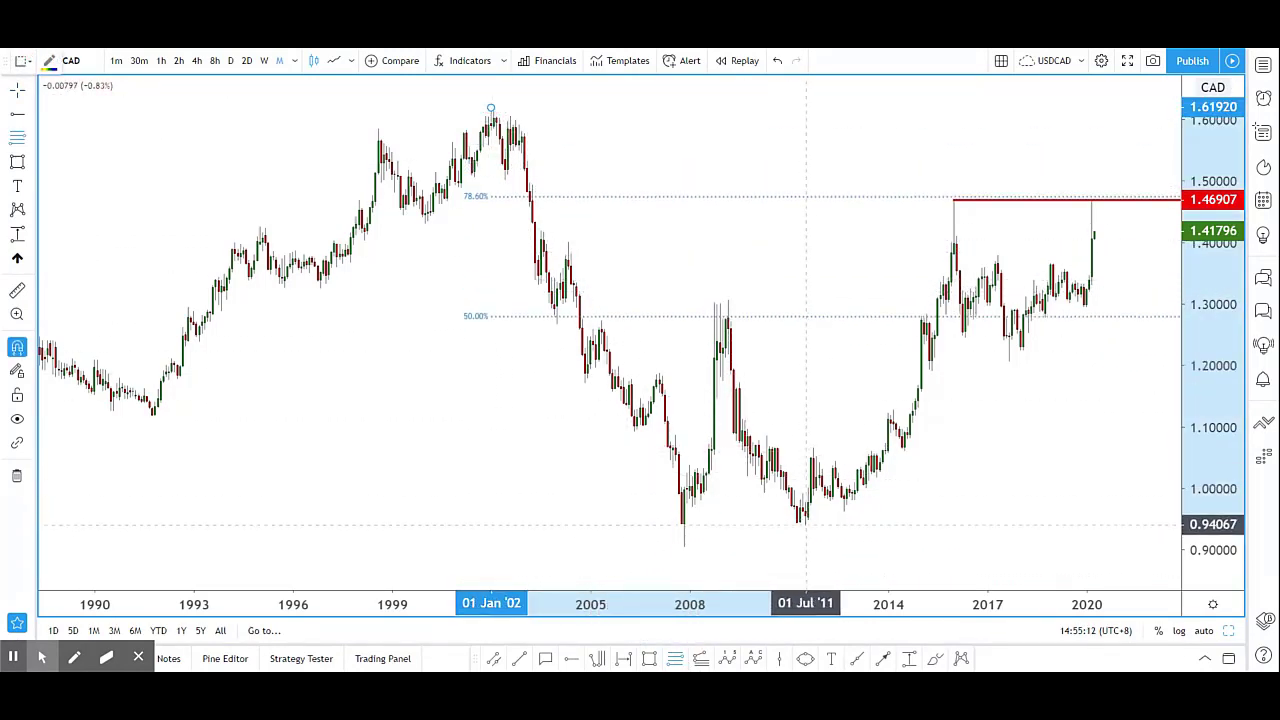
{"action": "left_click", "coordinate": [806, 524]}
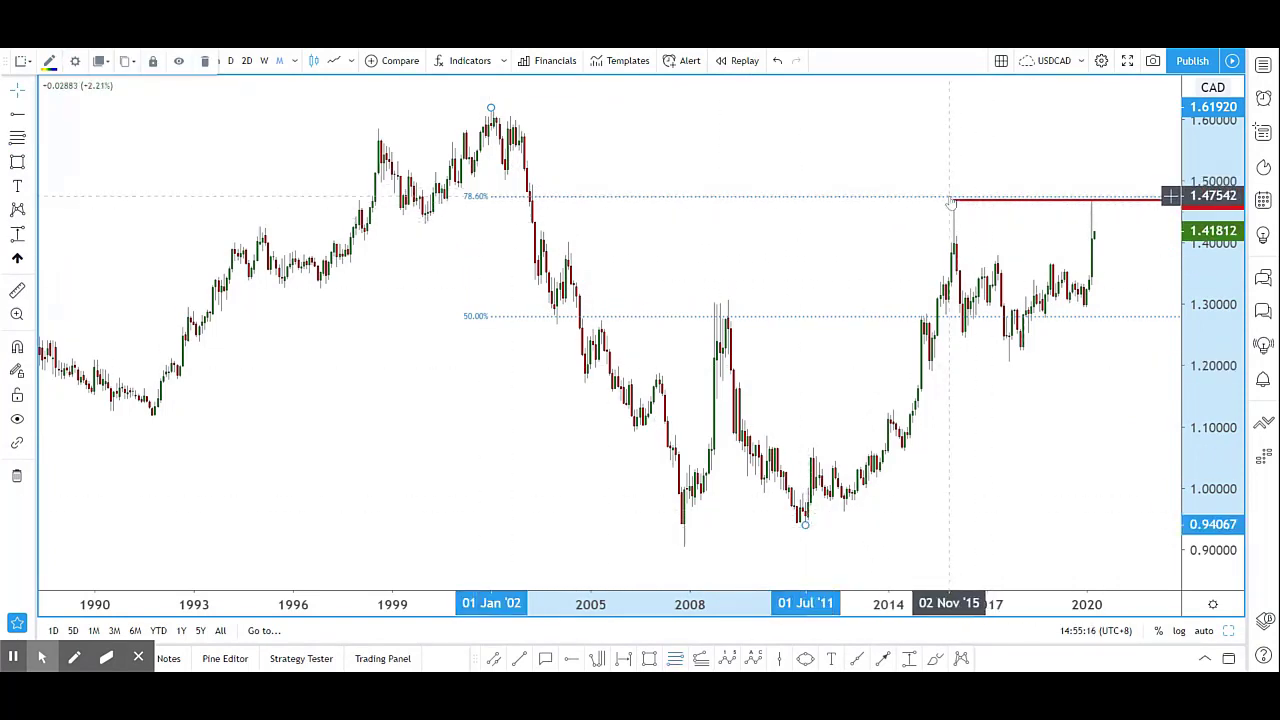
- Disable the -0.27 and 0.5 levels of the Fib Retracement, leaving only the 0.786 level shown
{"action": "double_click", "coordinate": [806, 524]}
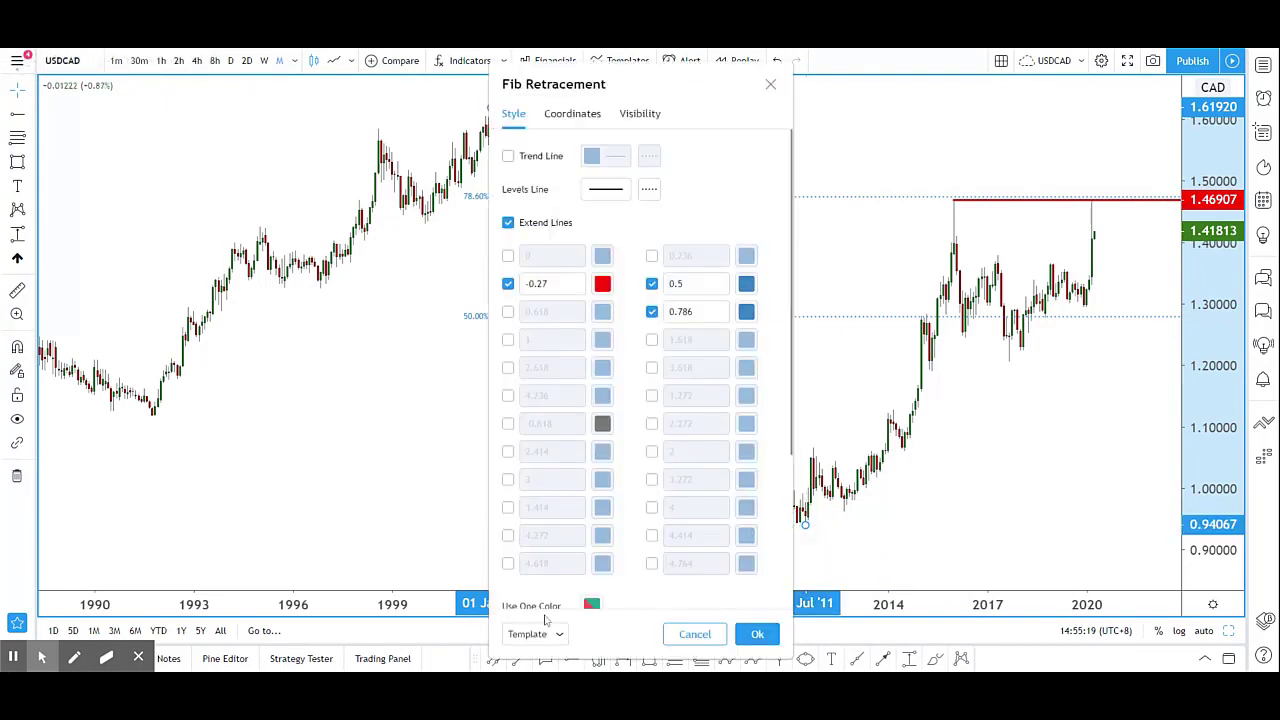
{"action": "left_click", "coordinate": [652, 285]}
{"action": "left_click", "coordinate": [509, 284]}
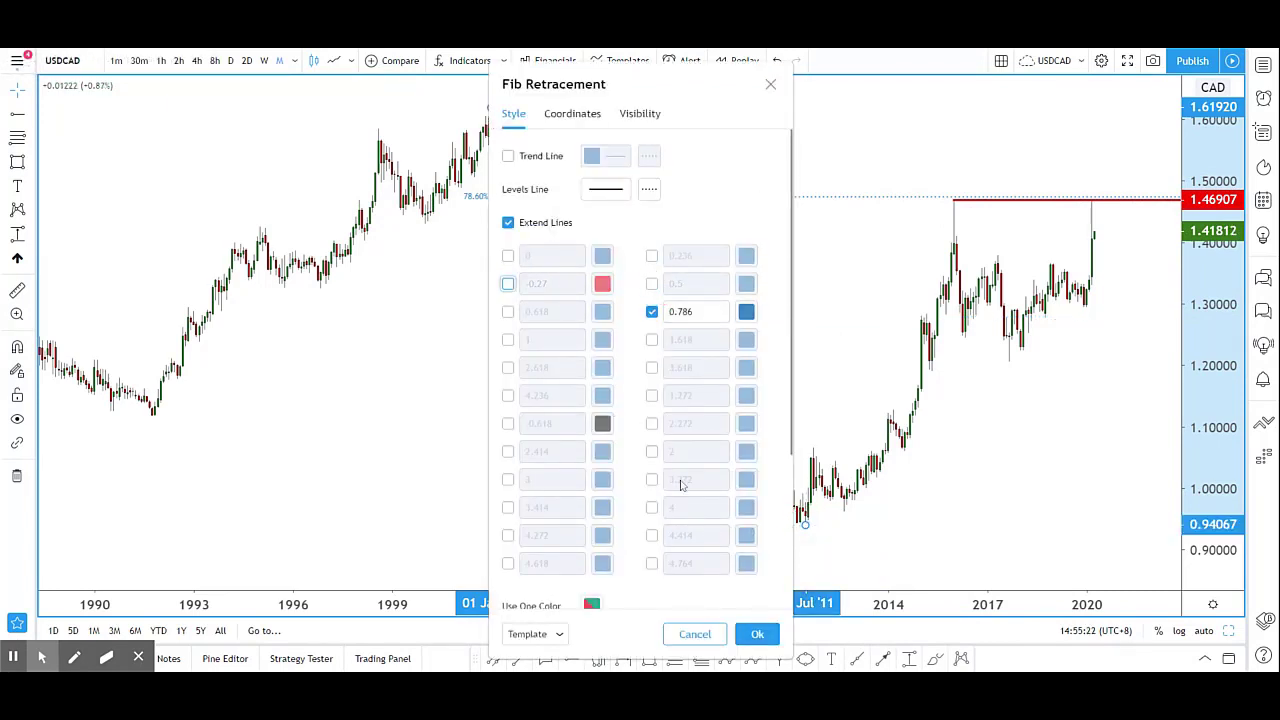
{"action": "left_click", "coordinate": [757, 636]}
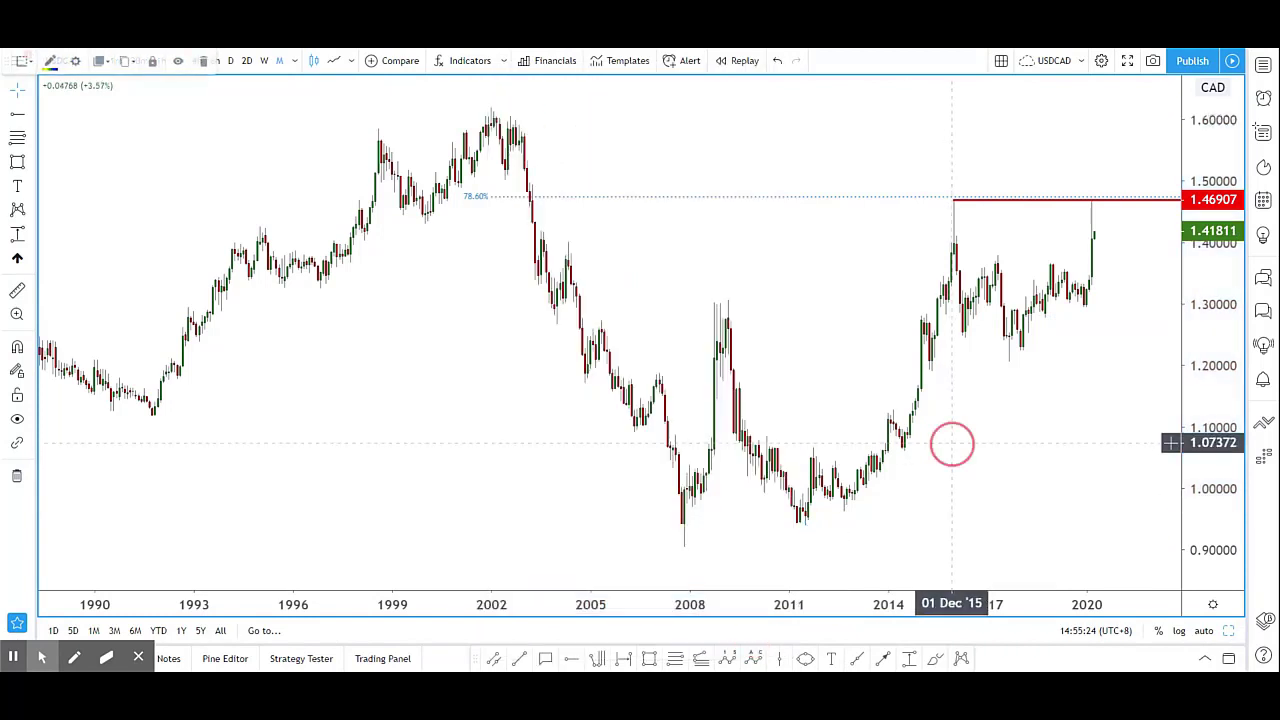
- Label the red horizontal ray "Long term resistance"
{"action": "left_click", "coordinate": [1057, 202]}
{"action": "left_click", "coordinate": [126, 62]}
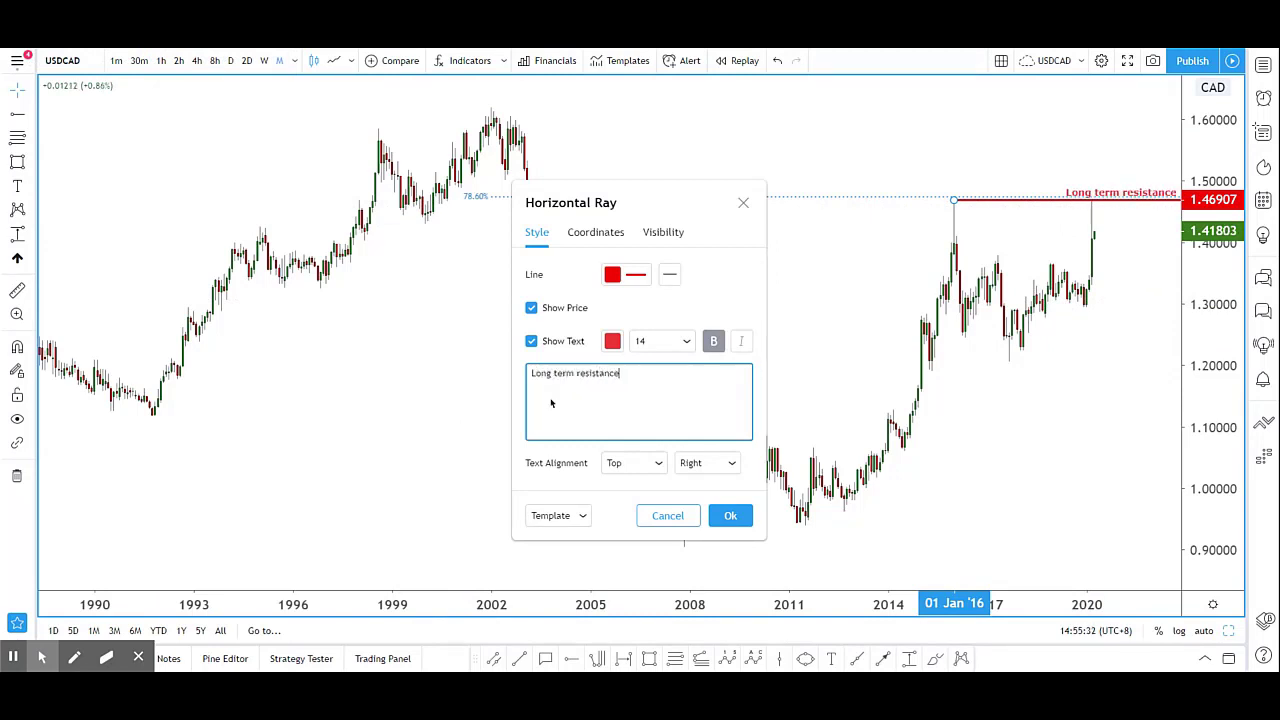
{"action": "left_click", "coordinate": [775, 505]}
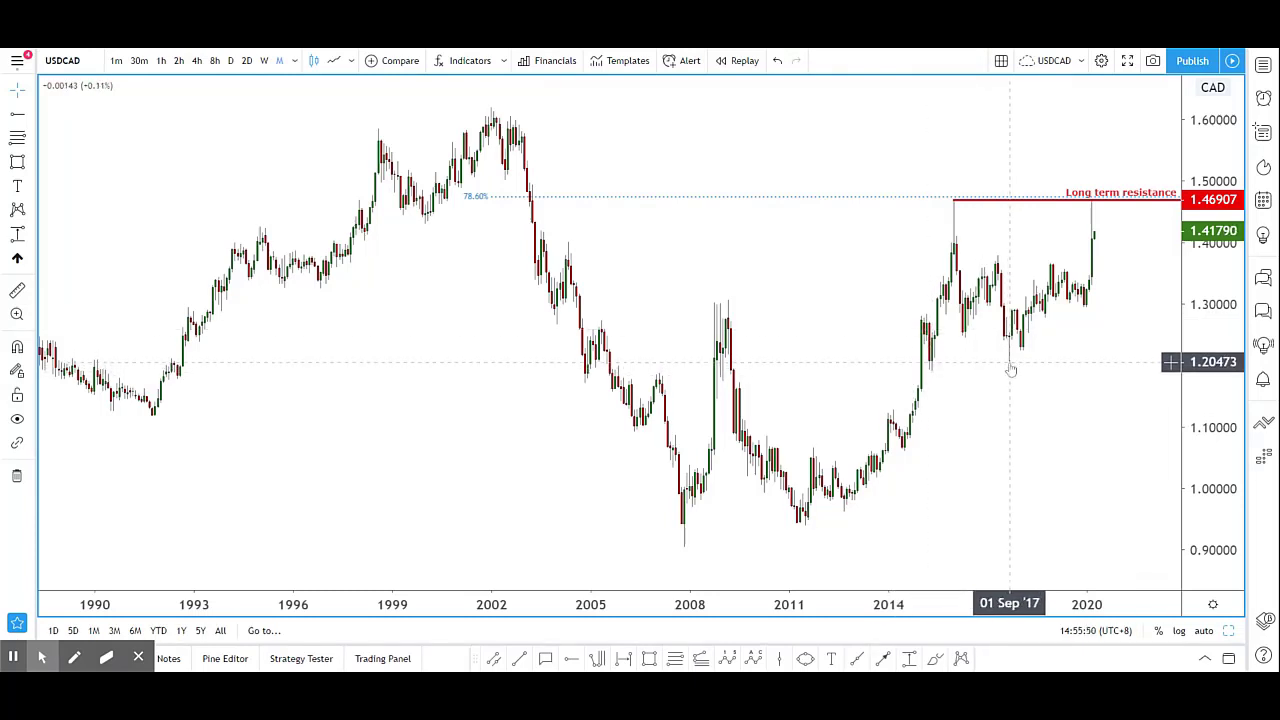
- Place a horizontal ray at 1.20758 starting in April 2015 and style it with the zSupport template
{"action": "left_click", "coordinate": [572, 658]}
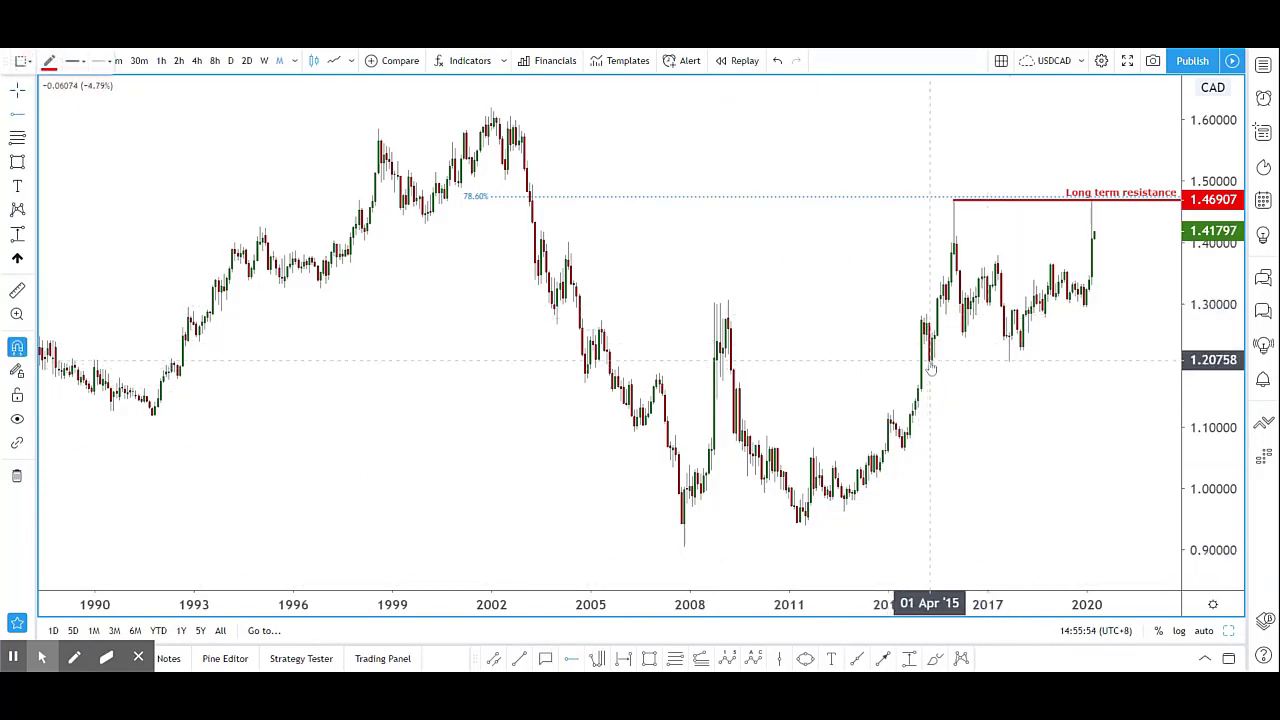
{"action": "left_click", "coordinate": [930, 364]}
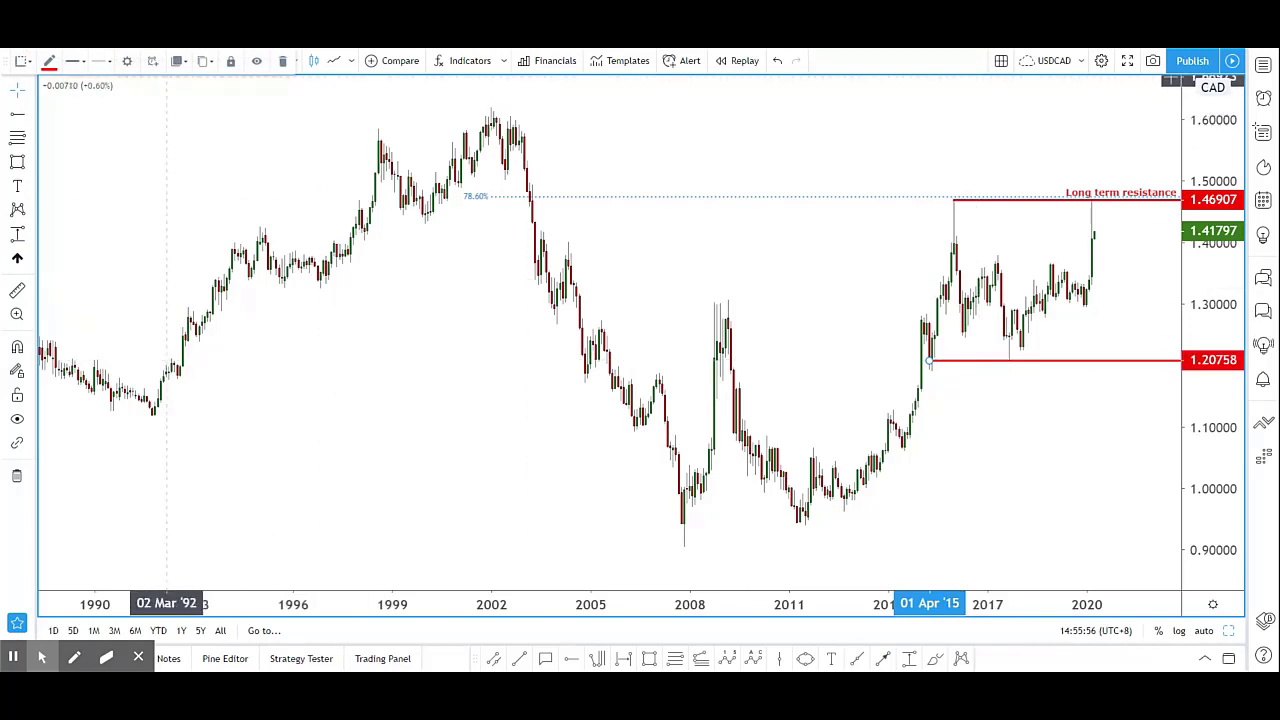
{"action": "left_click", "coordinate": [22, 61]}
{"action": "scroll", "coordinate": [60, 500], "scroll_direction": "down", "scroll_amount": 2}
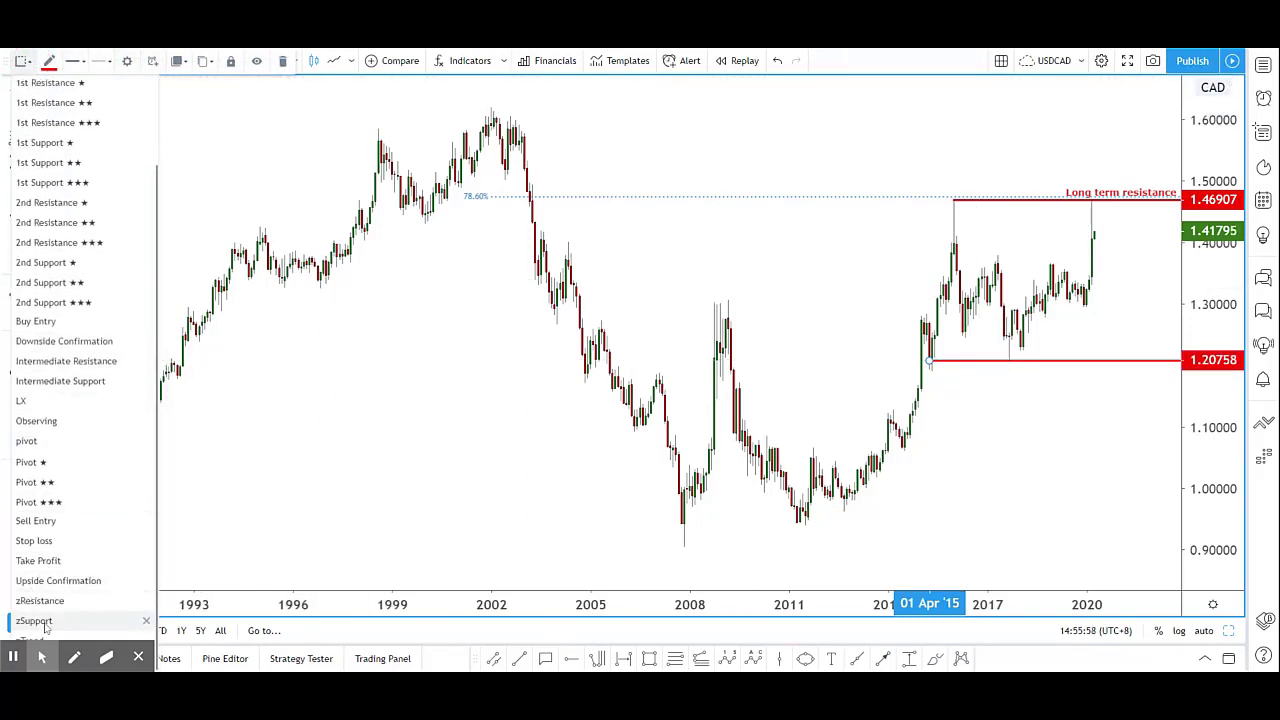
{"action": "left_click", "coordinate": [45, 624]}
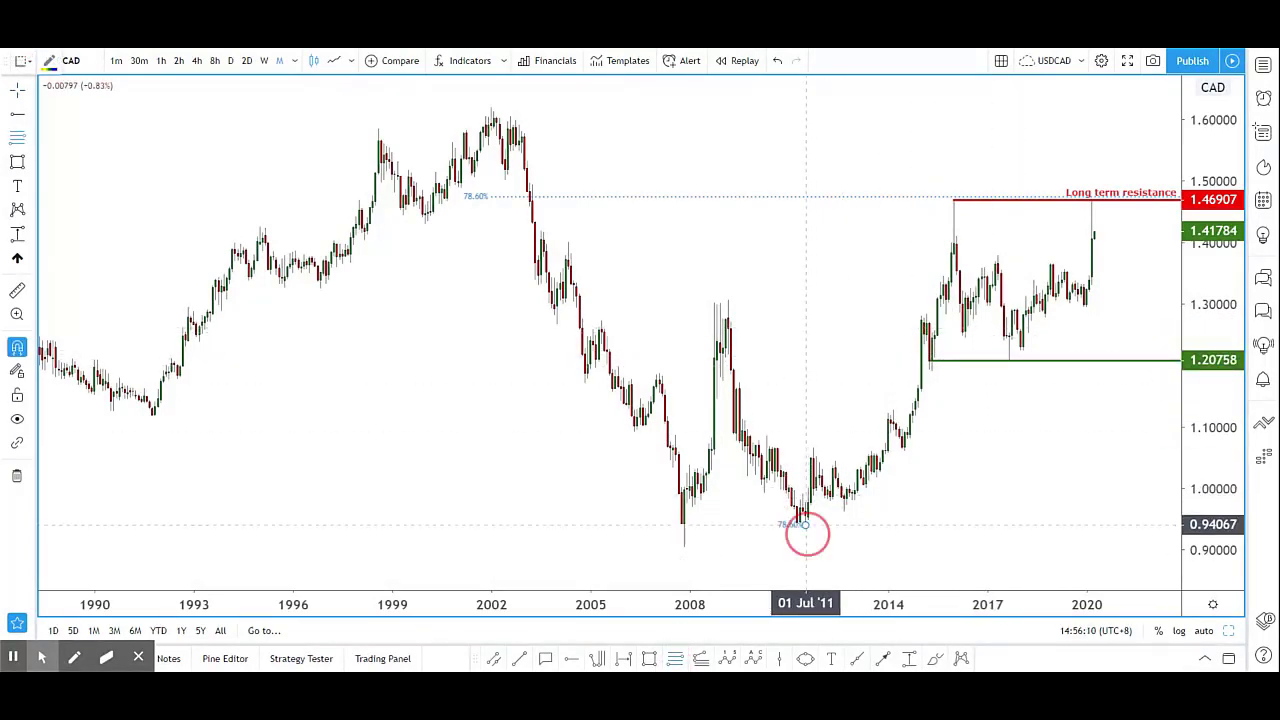
- Draw a second Fib Retracement from the July 2011 low to the January 2016 high and apply a template showing the full set of levels
{"action": "left_click", "coordinate": [955, 201]}
{"action": "double_click", "coordinate": [806, 455]}
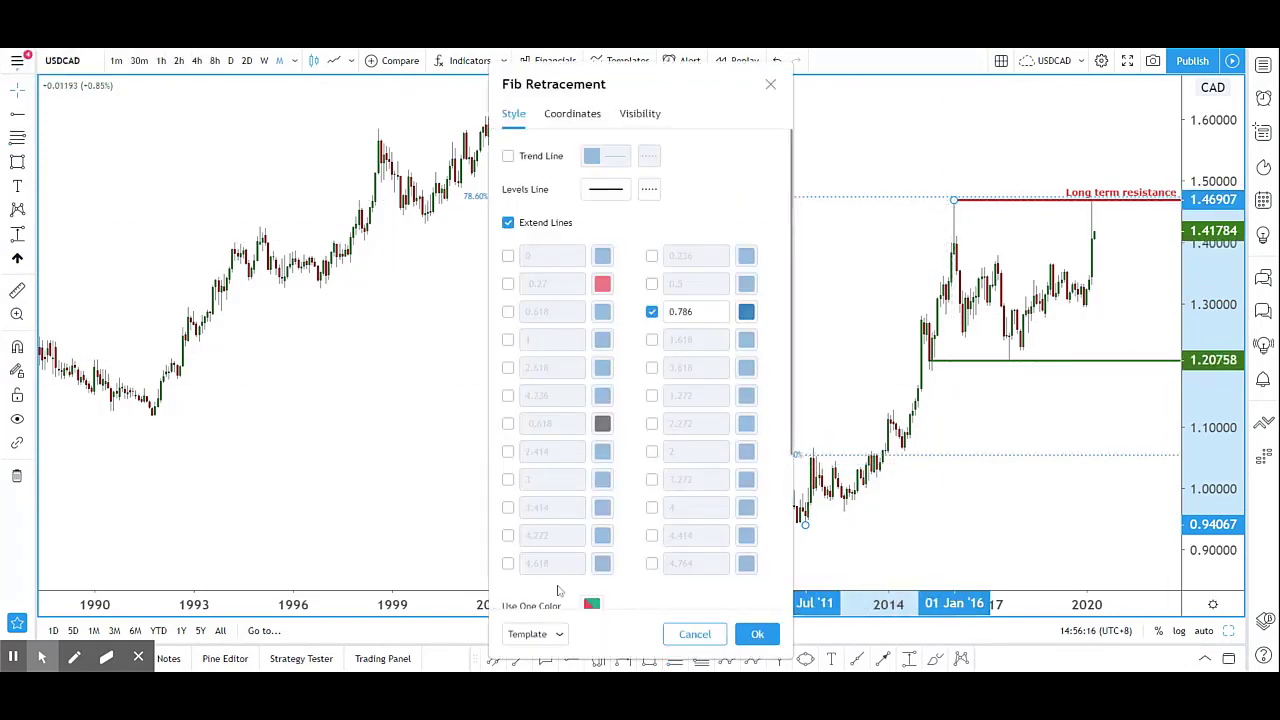
{"action": "left_click", "coordinate": [535, 633]}
{"action": "scroll", "coordinate": [540, 600], "scroll_direction": "down", "scroll_amount": 5}
{"action": "left_click", "coordinate": [548, 606]}
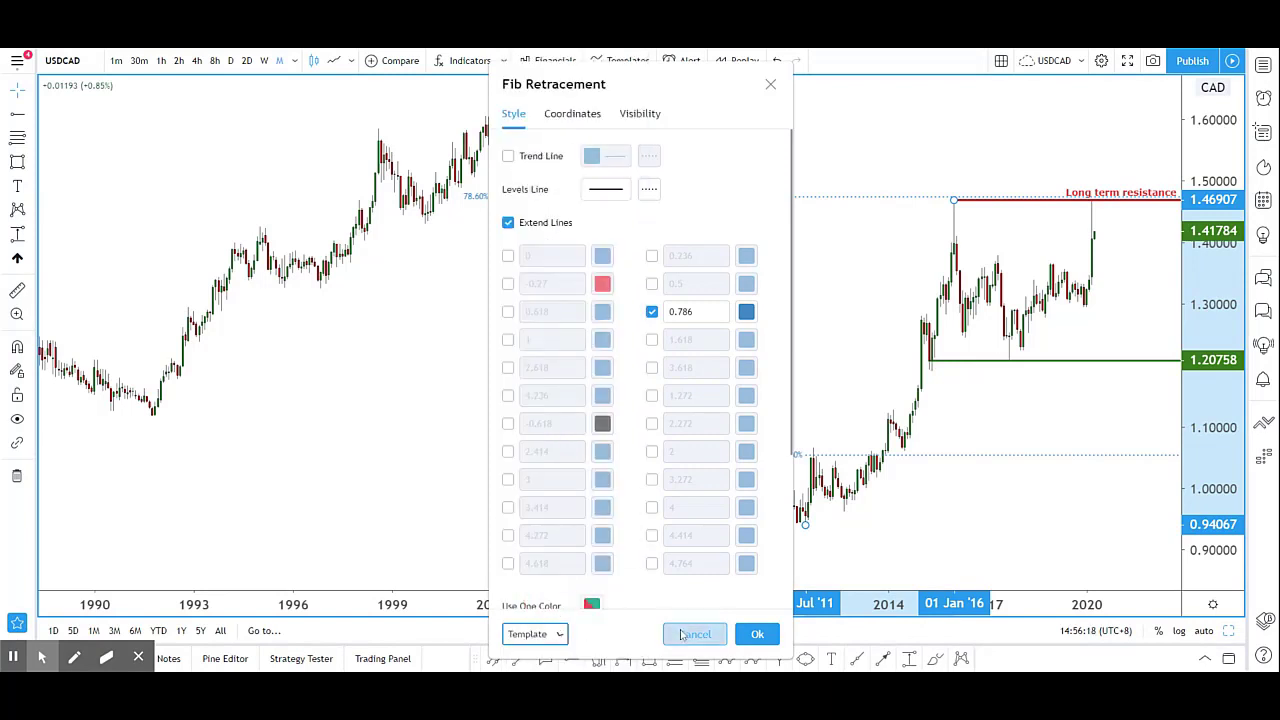
{"action": "left_click", "coordinate": [757, 633]}
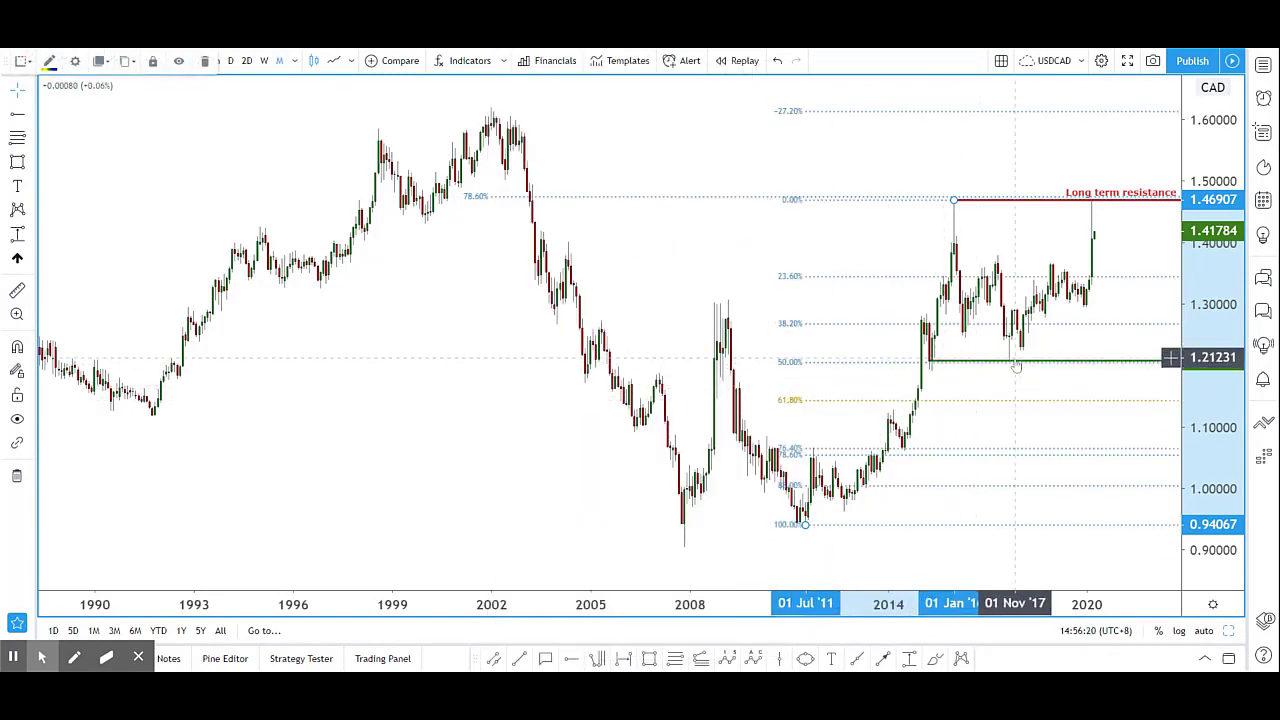
- Apply the 50 template to the second Fib Retracement so only its 50% level is shown
{"action": "double_click", "coordinate": [840, 366]}
{"action": "left_click", "coordinate": [535, 633]}
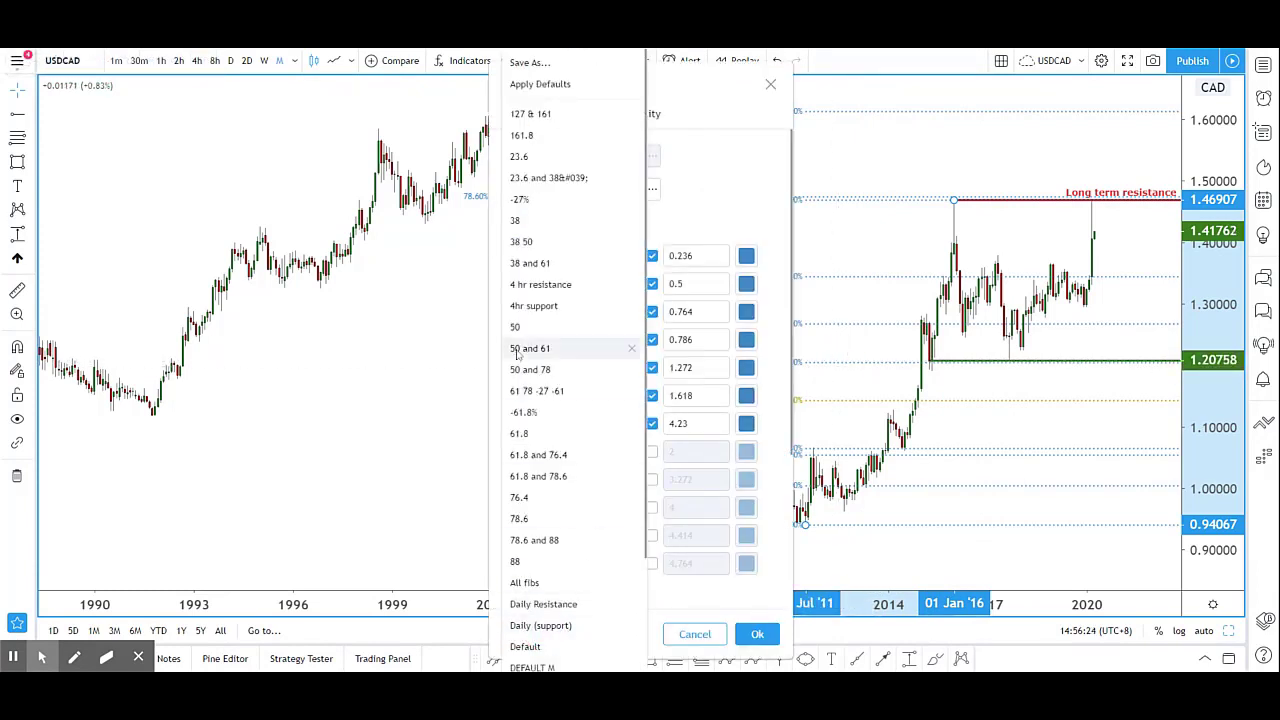
{"action": "left_click", "coordinate": [514, 328]}
{"action": "left_click", "coordinate": [757, 633]}
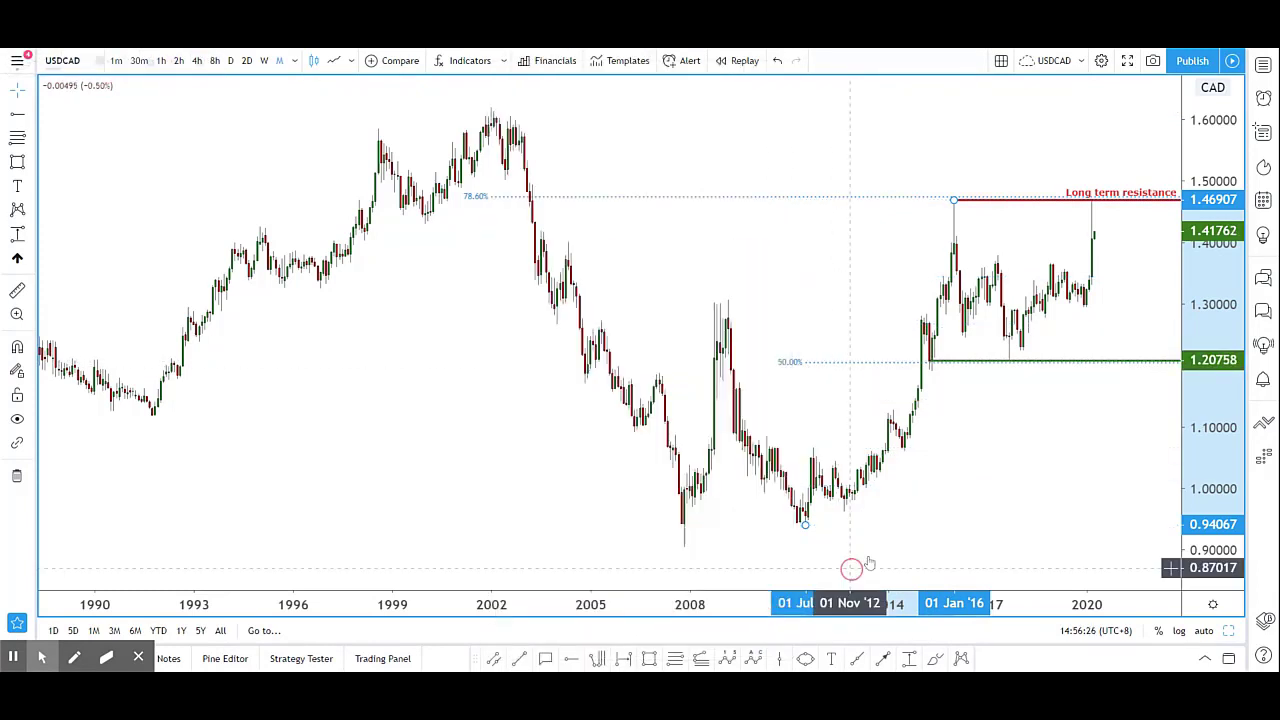
- Label the green horizontal ray "Long term support"
{"action": "double_click", "coordinate": [1029, 359]}
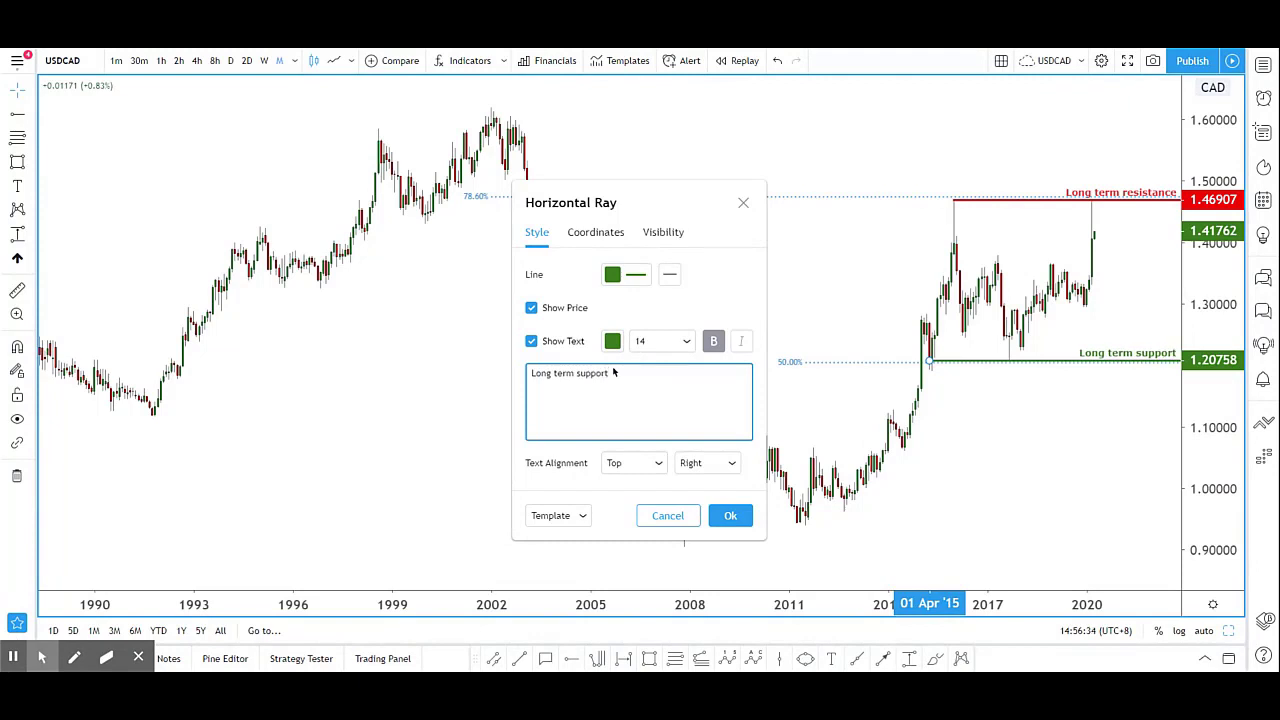
{"action": "left_click", "coordinate": [730, 514]}
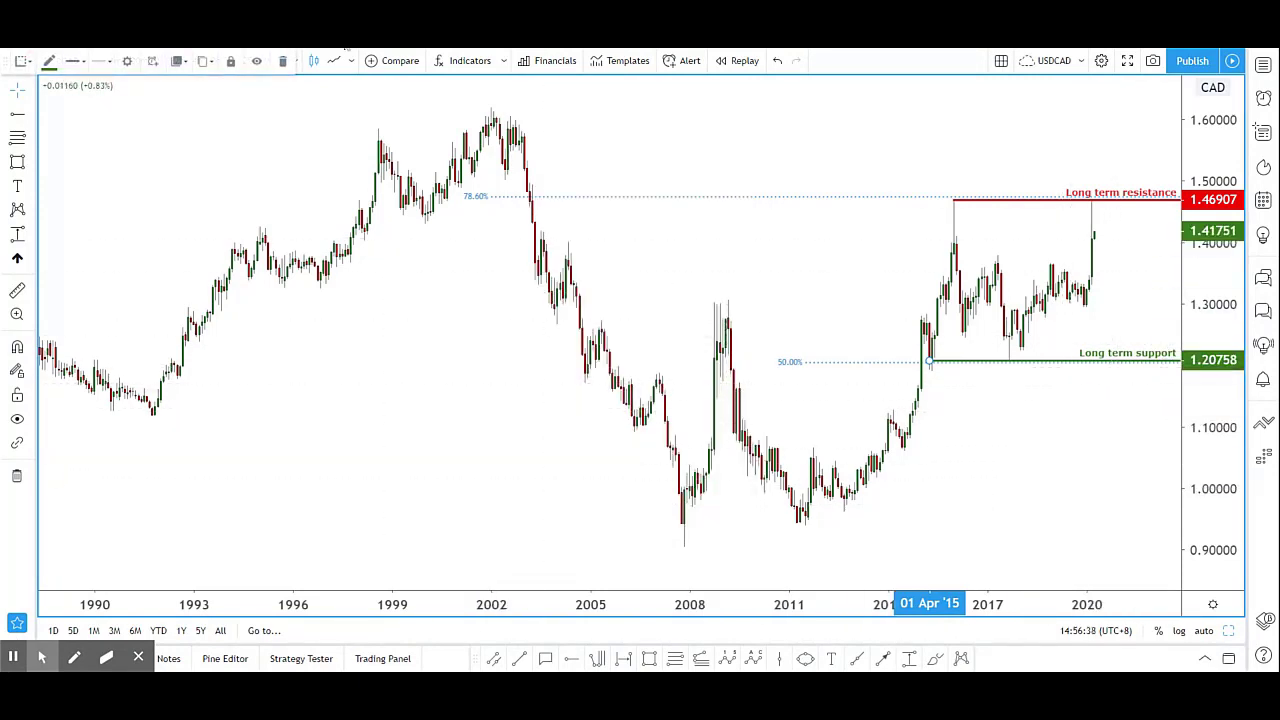
{"action": "left_click", "coordinate": [306, 114]}
- Switch the USDCAD chart to the weekly timeframe
{"action": "left_click", "coordinate": [265, 61]}
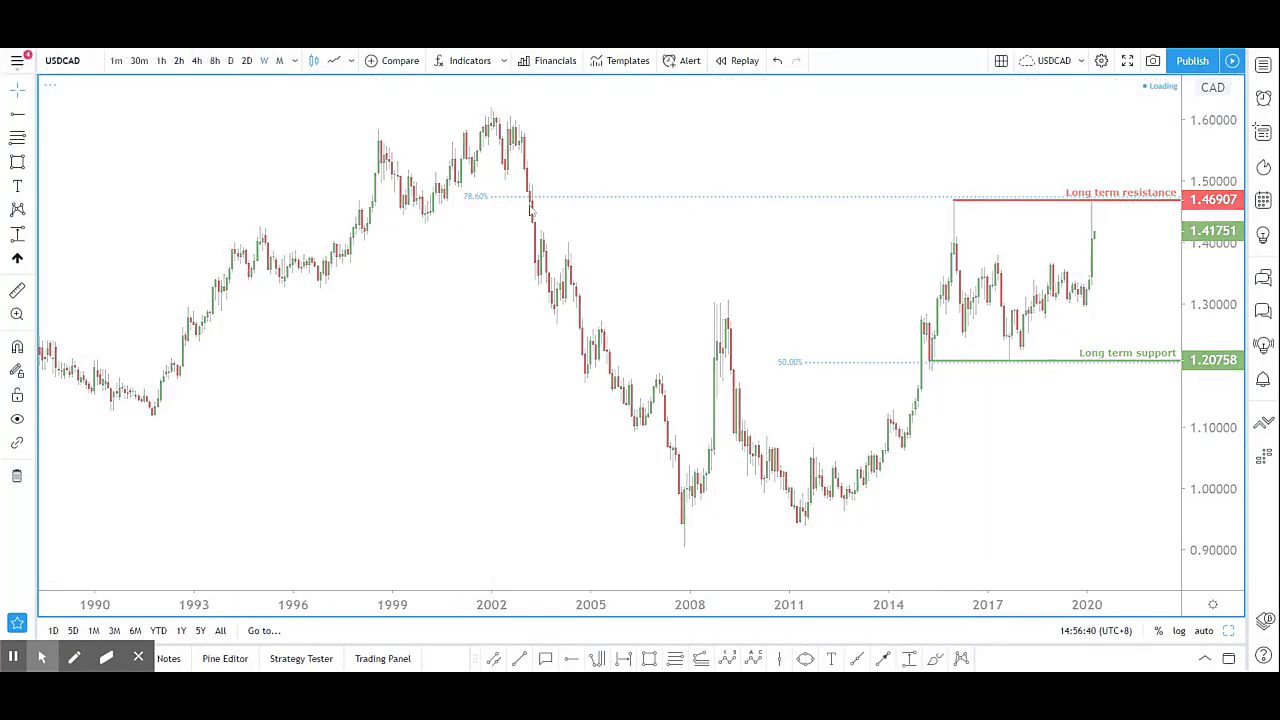
{"action": "scroll", "coordinate": [943, 386], "scroll_direction": "down", "scroll_amount": 3}
{"action": "left_click_drag", "start_coordinate": [946, 443], "coordinate": [903, 403]}
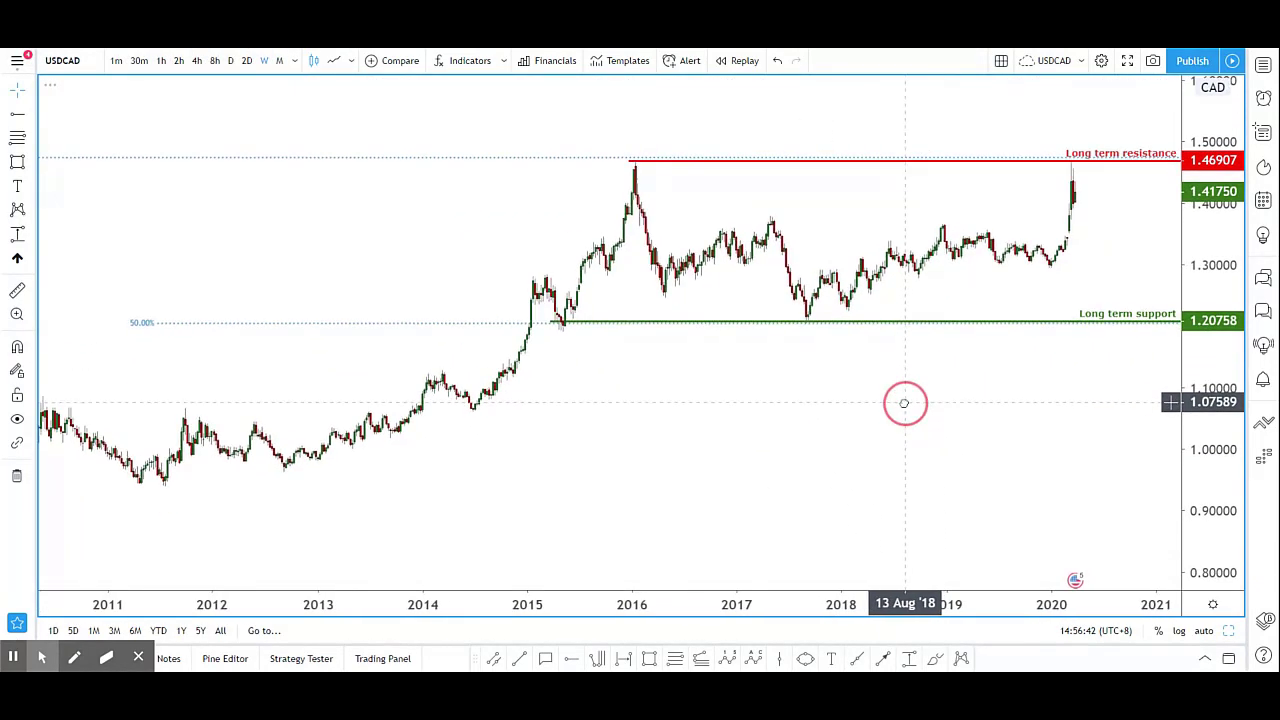
- Shorten the 78.6% Fib Retracement line by setting its first point to bar 150 and its second point to bar 300
{"action": "double_click", "coordinate": [471, 157]}
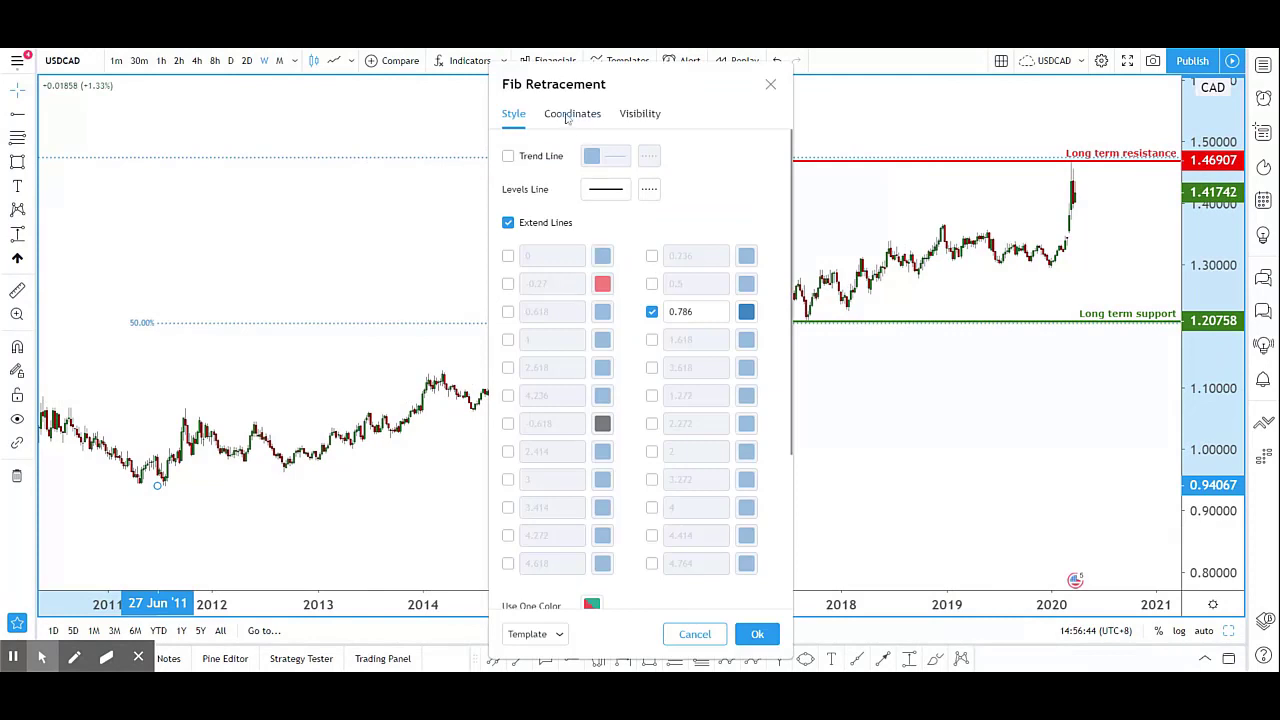
{"action": "left_click", "coordinate": [569, 114]}
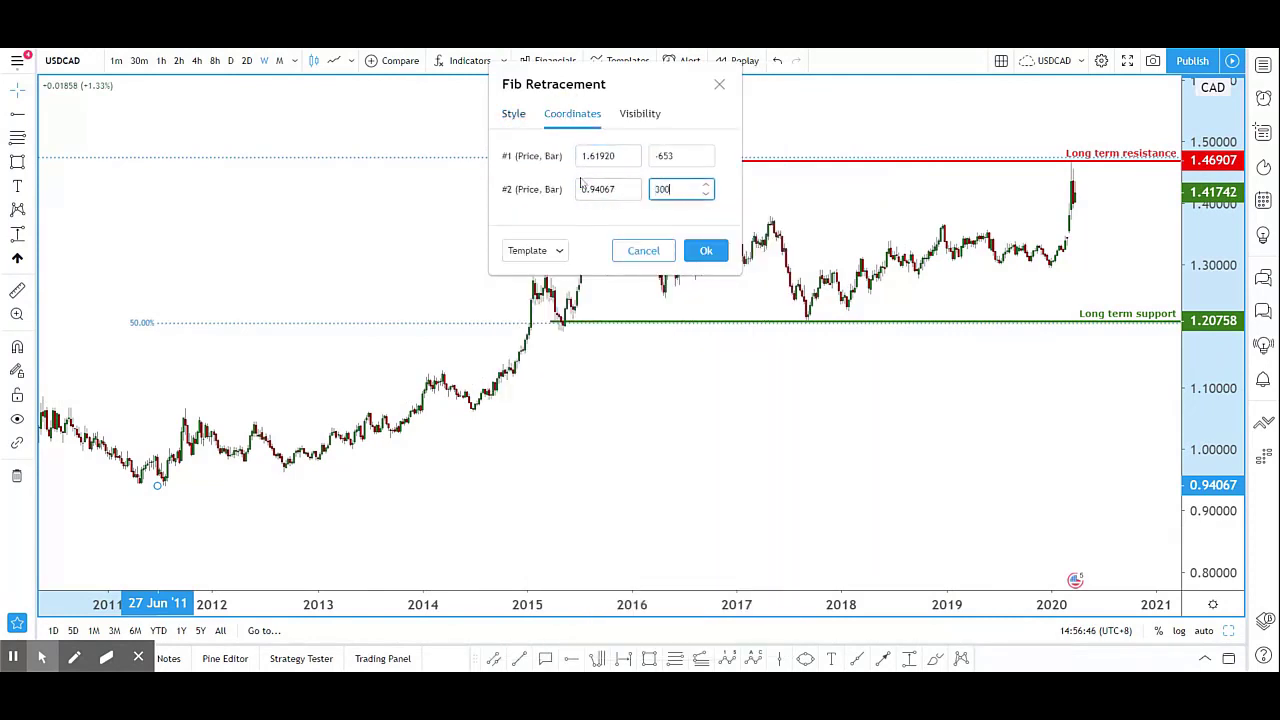
{"action": "key", "text": "shift+Tab"}
{"action": "key", "text": "shift+Tab"}
{"action": "type", "text": "1"}
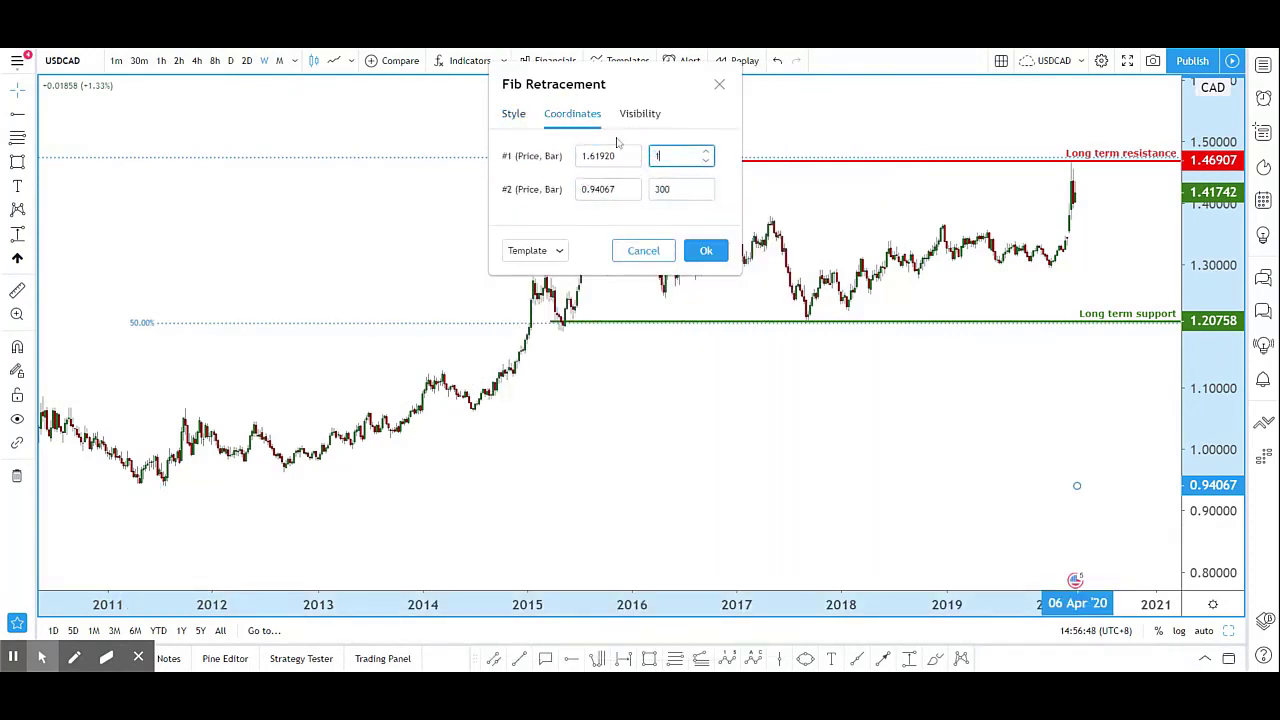
{"action": "type", "text": "50"}
{"action": "left_click", "coordinate": [707, 250]}
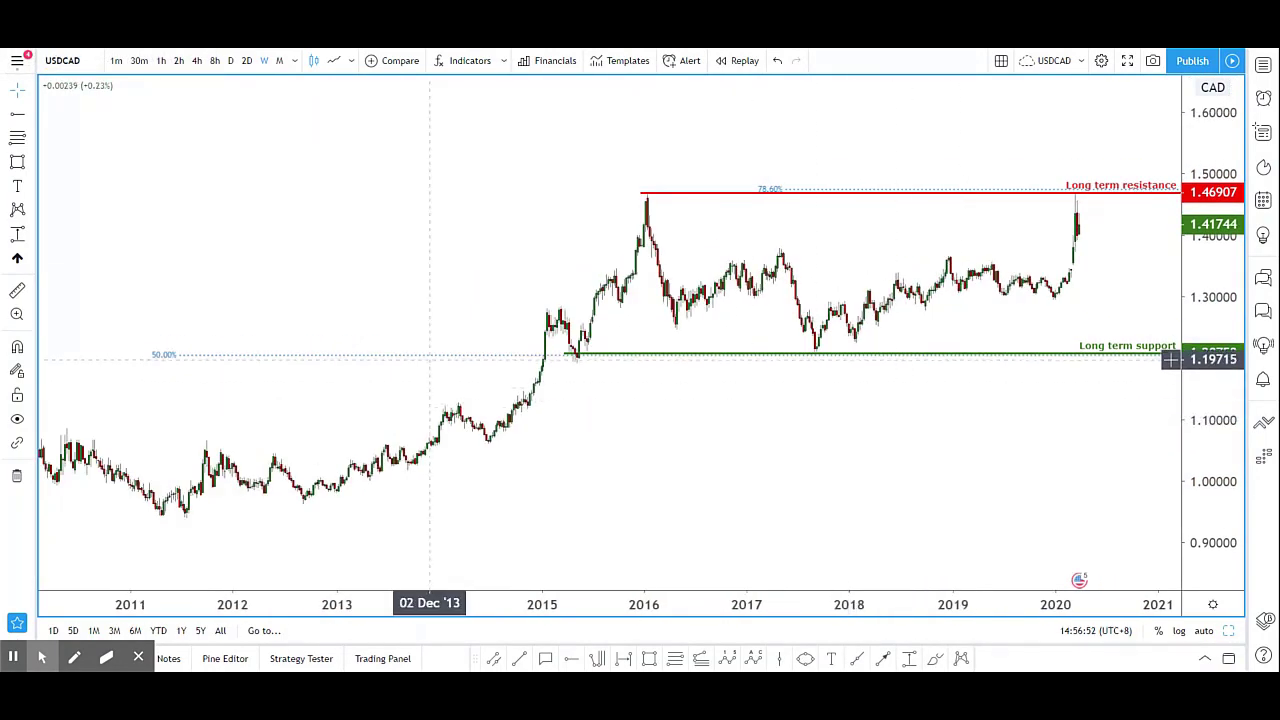
- Shorten the 50% Fib Retracement line by setting its first point to bar 1
{"action": "double_click", "coordinate": [429, 354]}
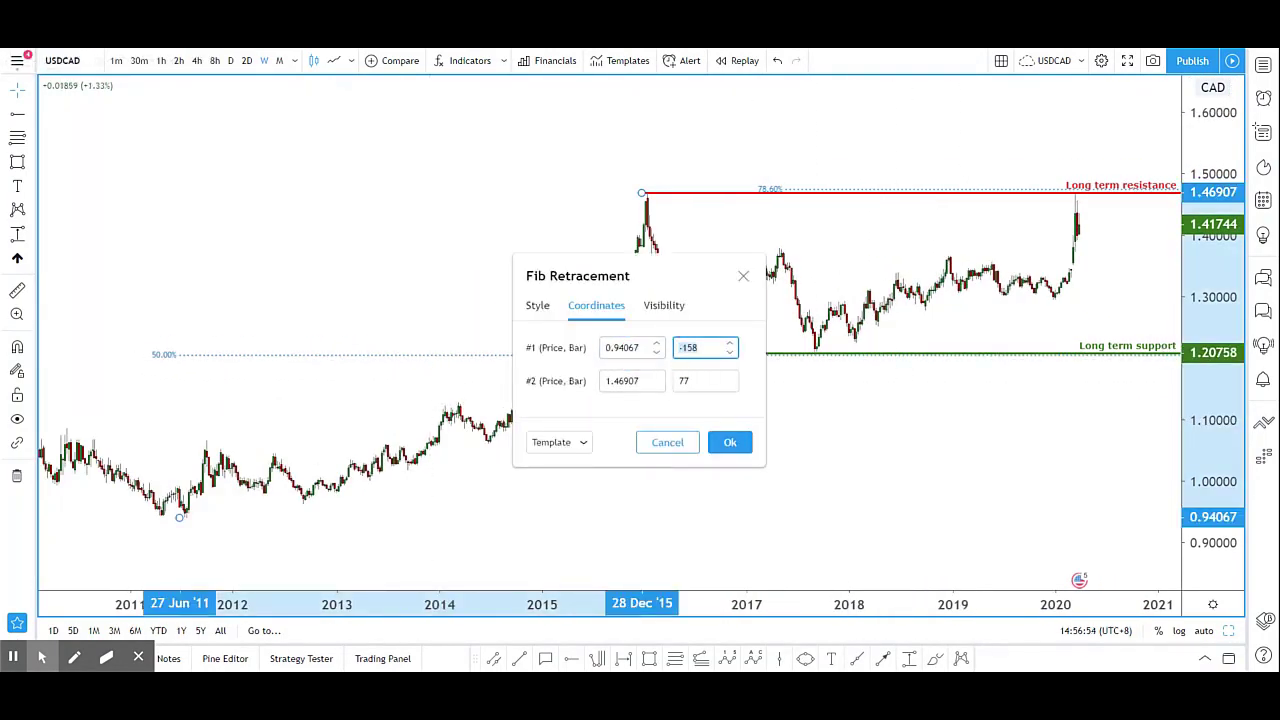
{"action": "type", "text": "1"}
{"action": "left_click", "coordinate": [730, 442]}
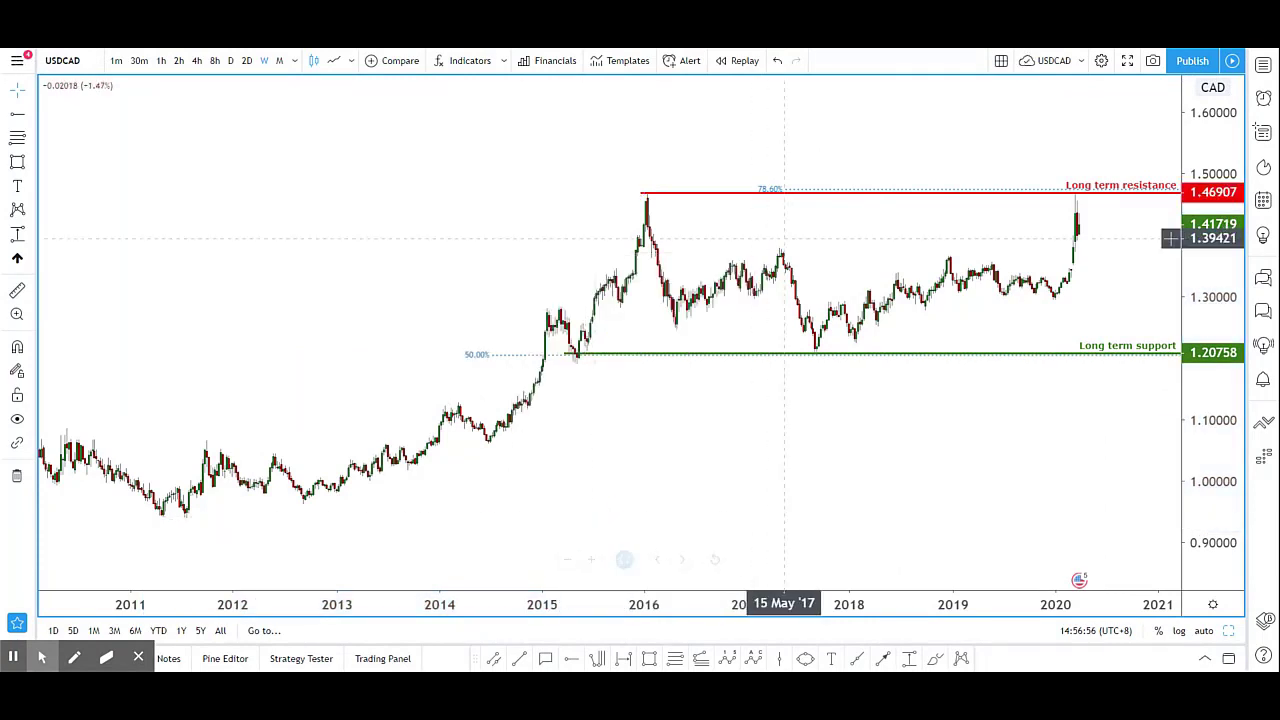
- Enlarge the weekly chart and stretch its price scale around the range between long term support and resistance
{"action": "left_click_drag", "start_coordinate": [1101, 446], "coordinate": [1046, 469]}
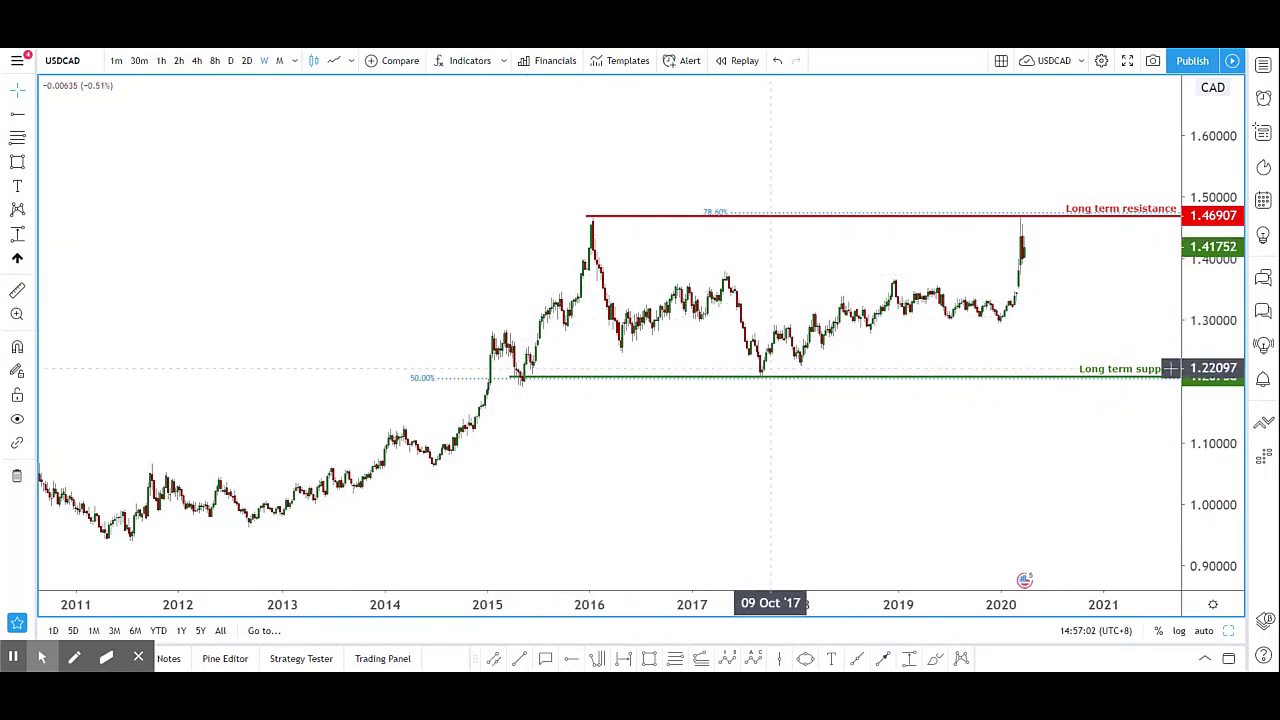
{"action": "scroll", "coordinate": [1201, 491], "scroll_direction": "up", "scroll_amount": 2}
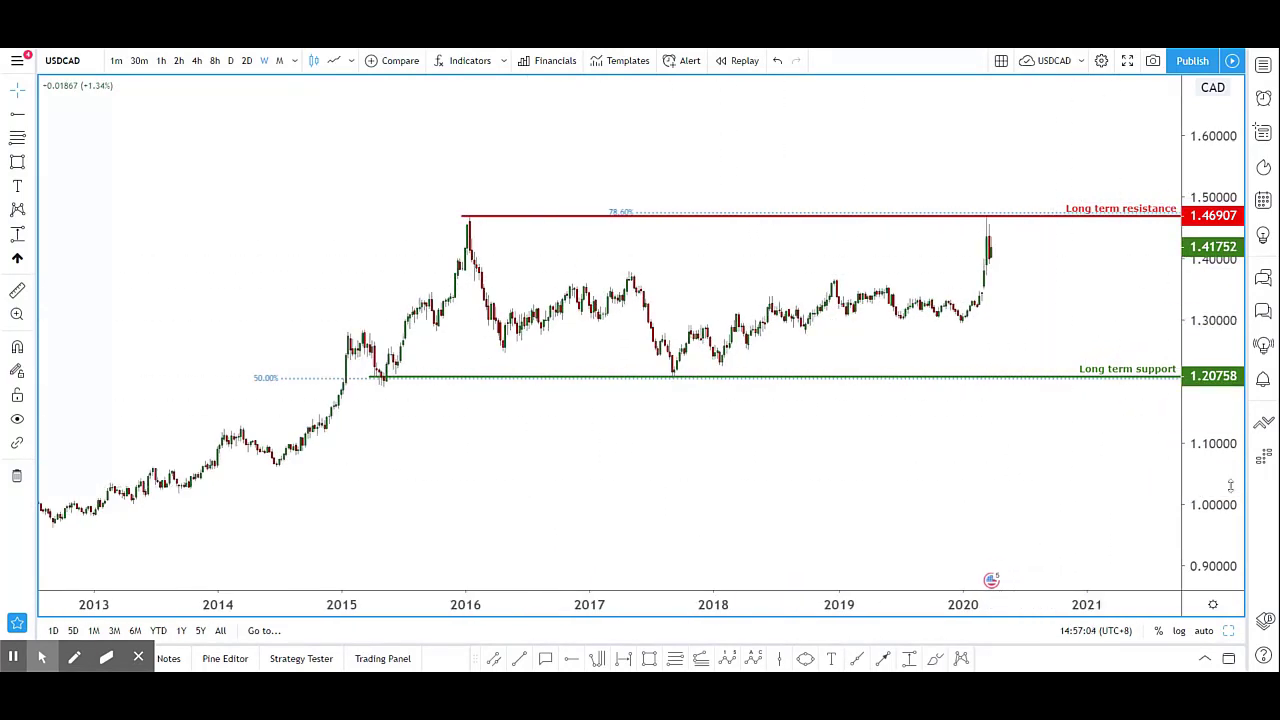
{"action": "left_click_drag", "start_coordinate": [1231, 486], "coordinate": [1231, 520]}
{"action": "scroll", "coordinate": [857, 460], "scroll_direction": "up", "scroll_amount": 1}
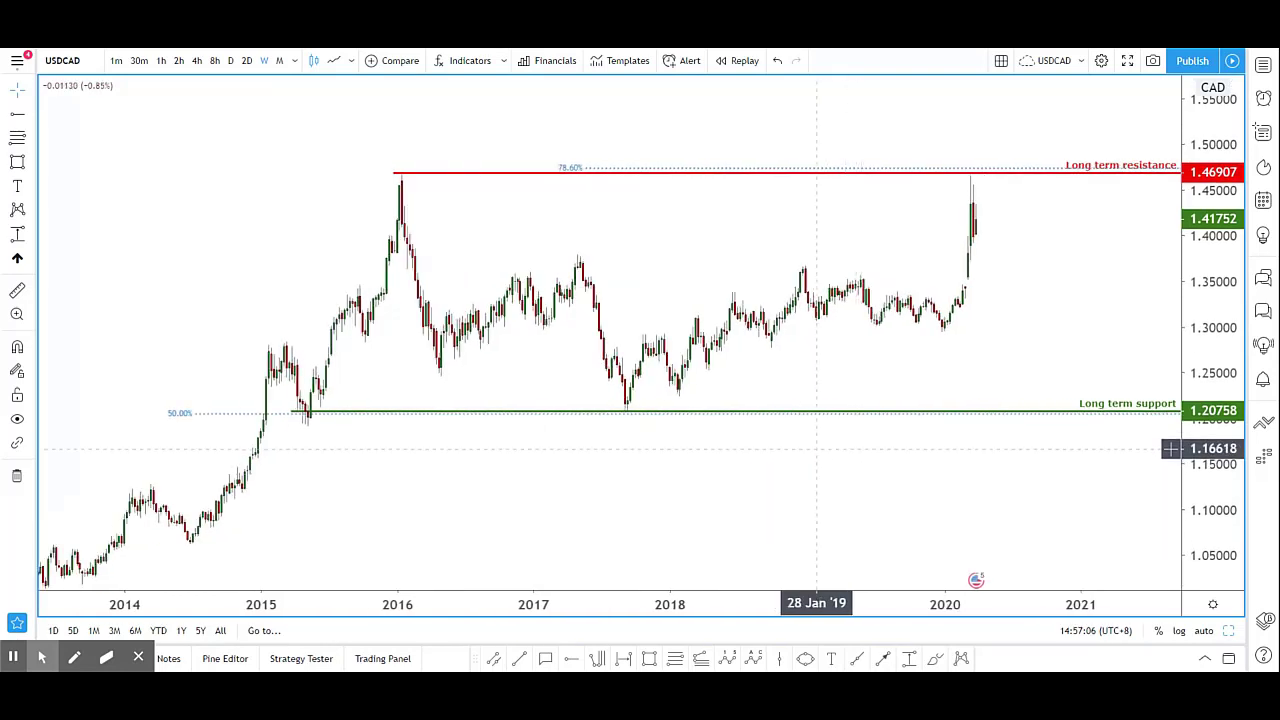
- Extend the label of the long term resistance ray to "Long term resistance // Weekly Resistance"
{"action": "left_click_drag", "start_coordinate": [817, 450], "coordinate": [831, 468]}
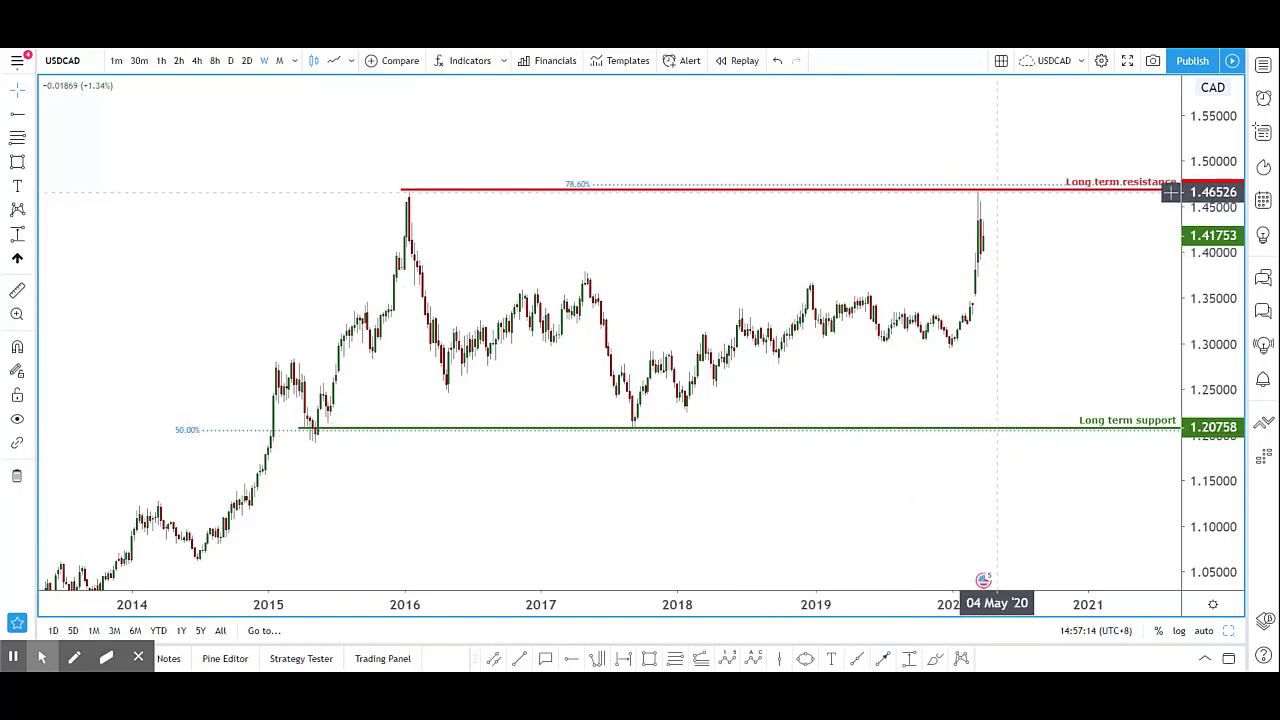
{"action": "double_click", "coordinate": [986, 191]}
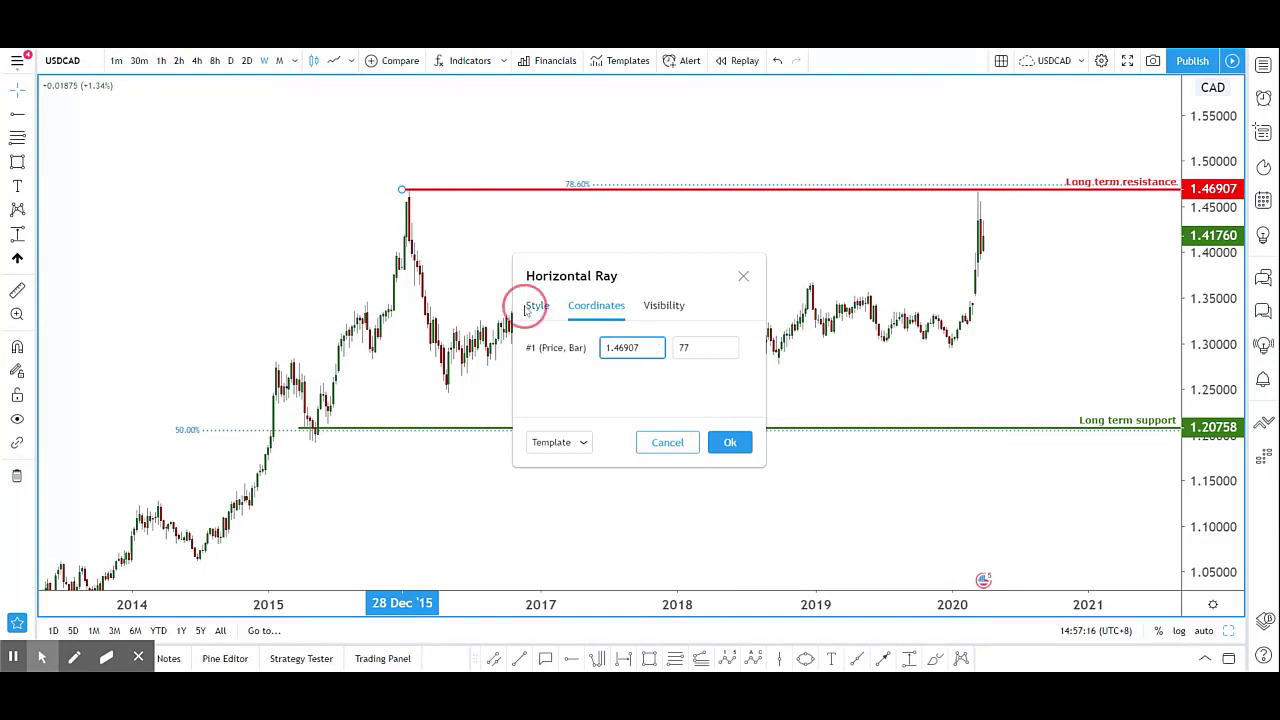
{"action": "left_click", "coordinate": [530, 306]}
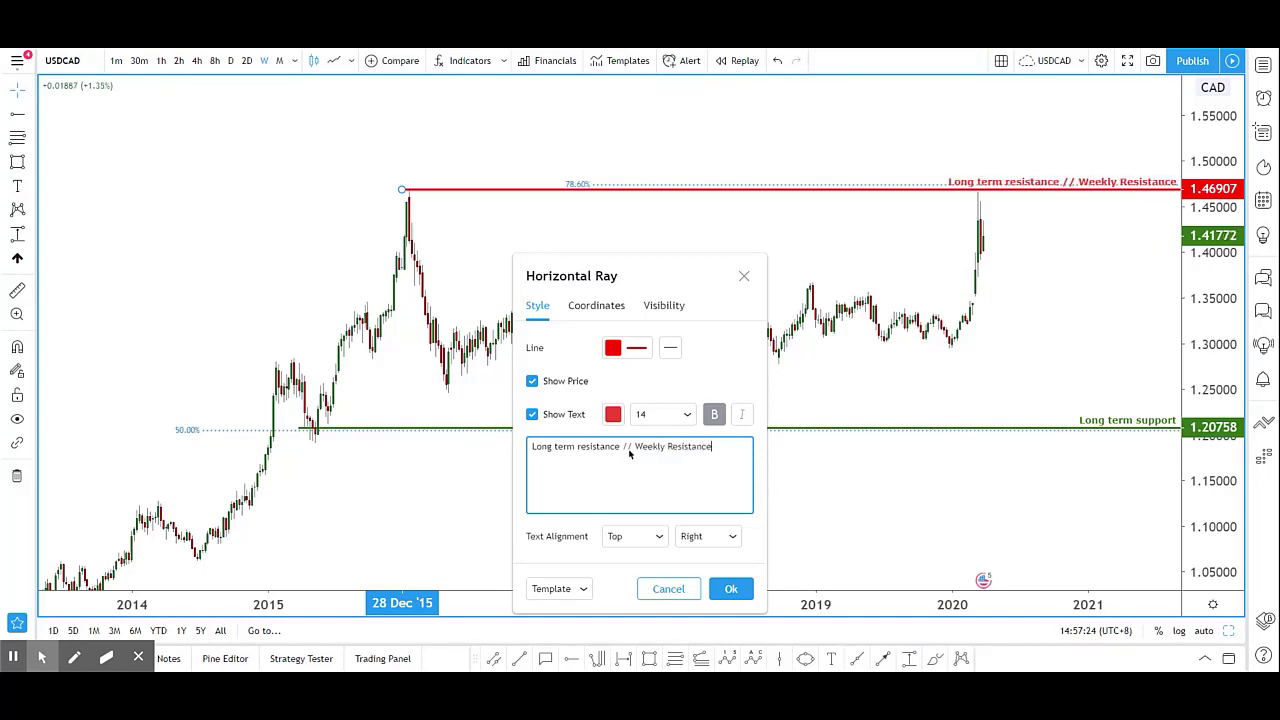
{"action": "left_click", "coordinate": [731, 588]}
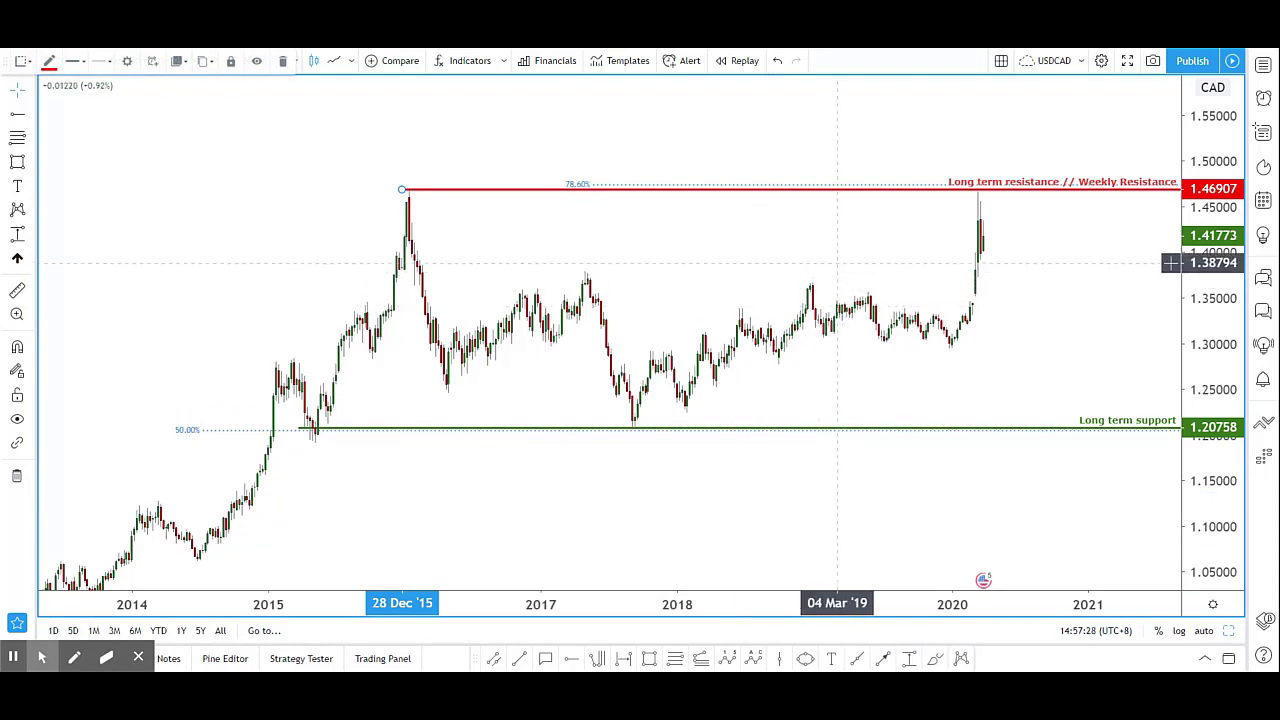
- Draw a Fib Retracement from the September 2017 low at 1.20825 to the March 2020 high at 1.46686
{"action": "left_click", "coordinate": [675, 658]}
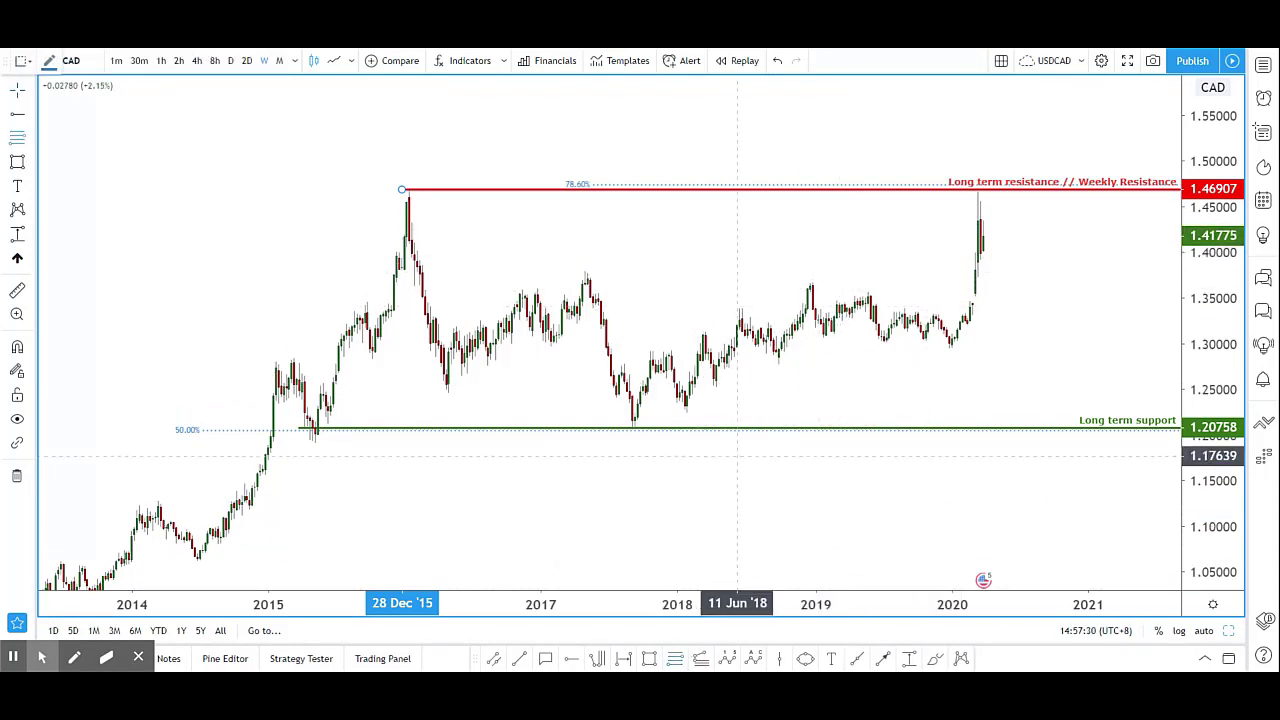
{"action": "left_click", "coordinate": [635, 427]}
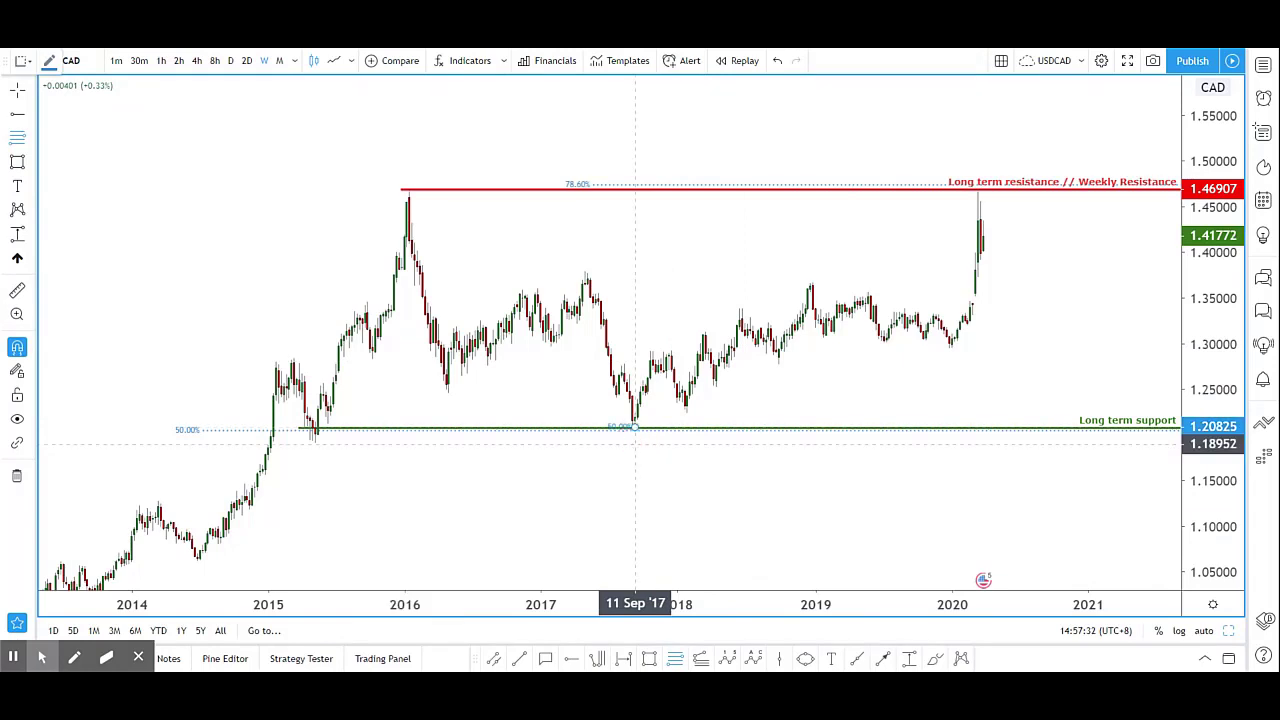
{"action": "left_click", "coordinate": [980, 188]}
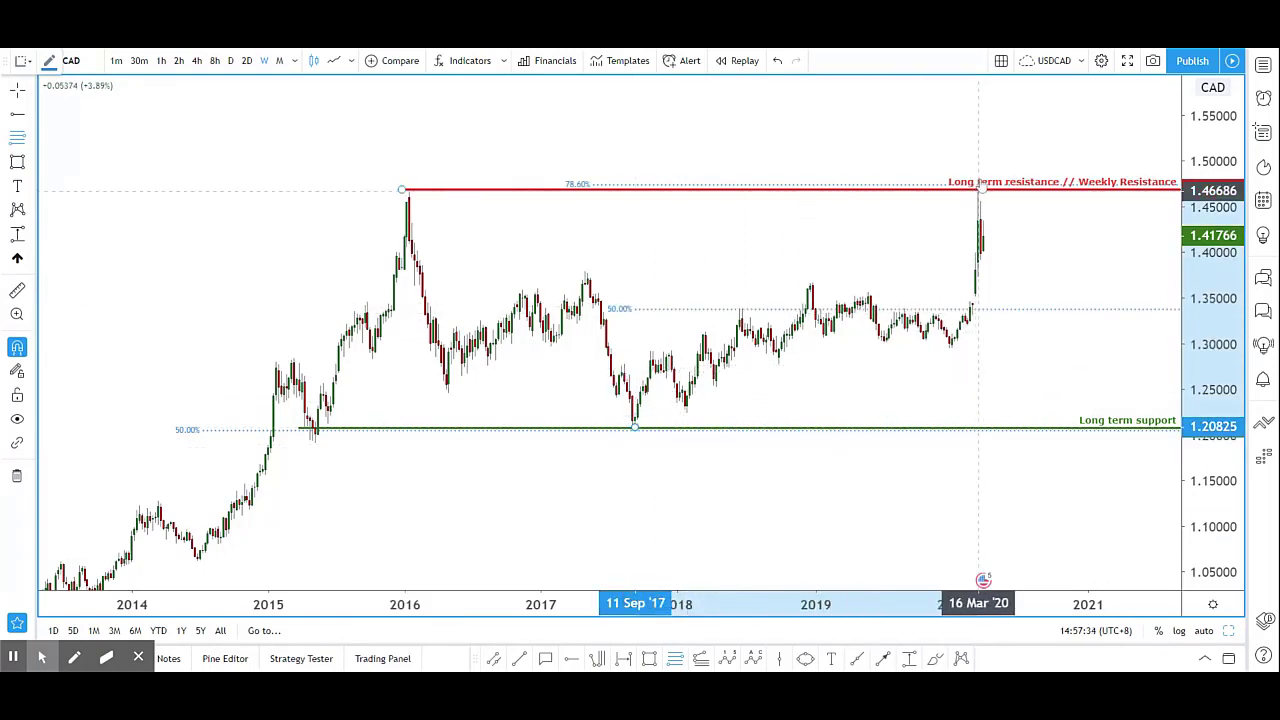
- Apply the supra fibs template to the new Fib Retracement to compare all its levels with past price action
{"action": "left_click", "coordinate": [665, 312]}
{"action": "left_click", "coordinate": [665, 312]}
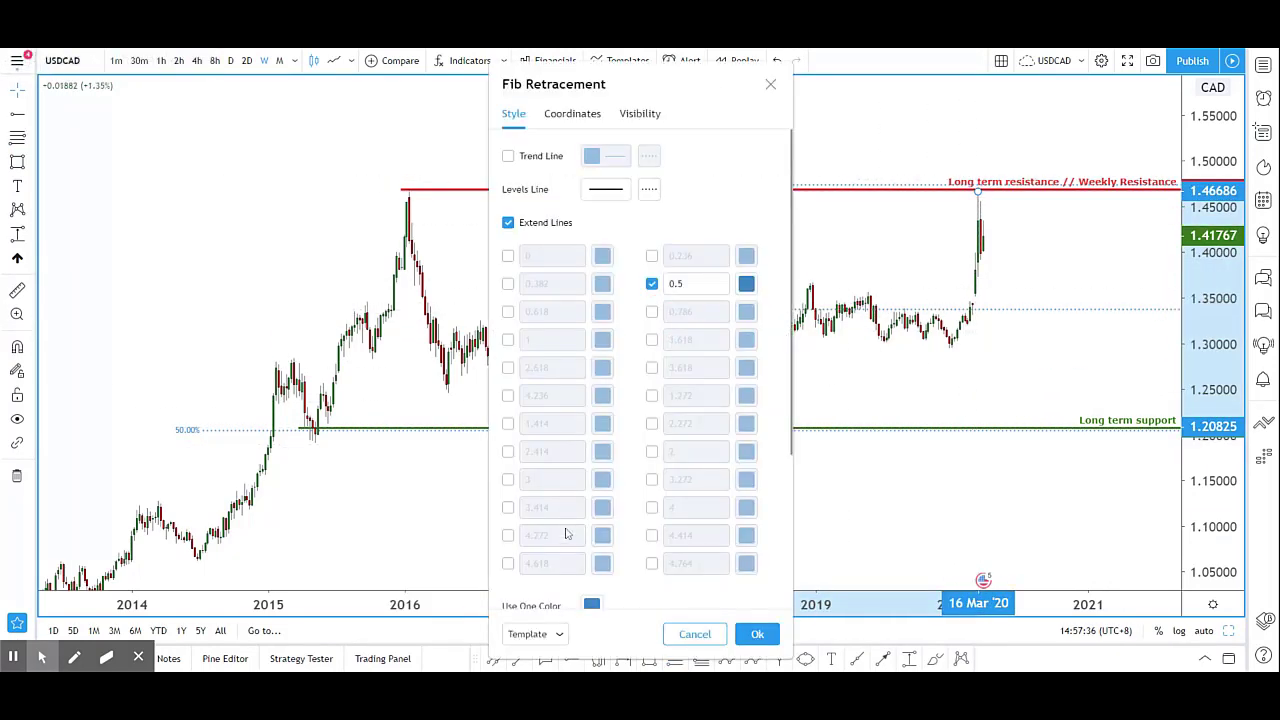
{"action": "left_click", "coordinate": [527, 634]}
{"action": "scroll", "coordinate": [590, 520], "scroll_direction": "down", "scroll_amount": 8}
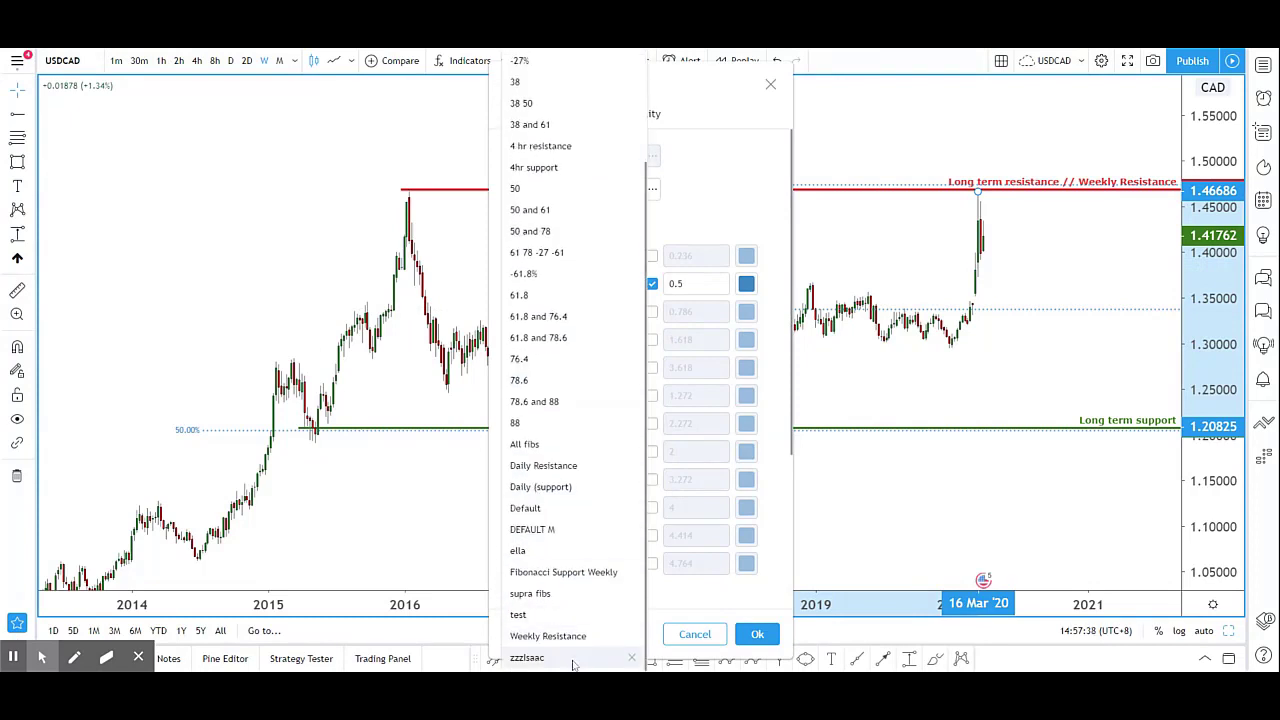
{"action": "left_click", "coordinate": [532, 593]}
{"action": "left_click", "coordinate": [757, 634]}
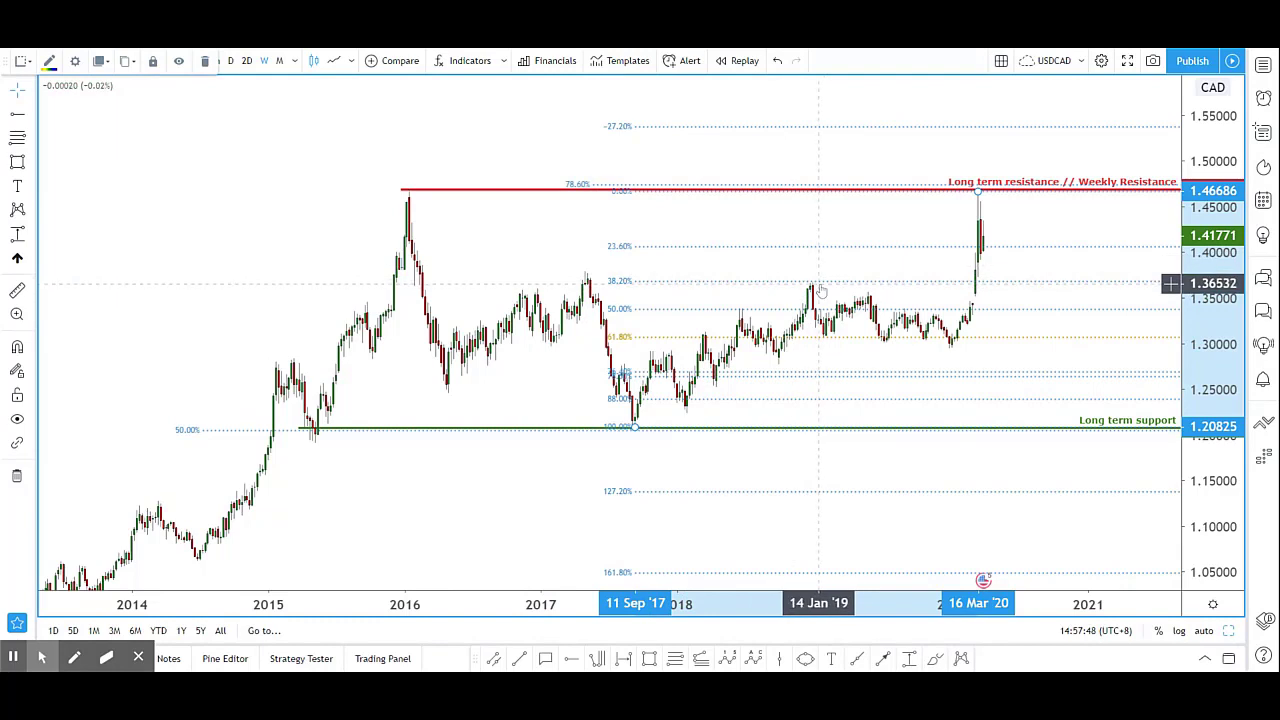
- Apply the 38 template to the new Fib Retracement so it shows only the 0.382 level
{"action": "double_click", "coordinate": [627, 288]}
{"action": "left_click", "coordinate": [530, 632]}
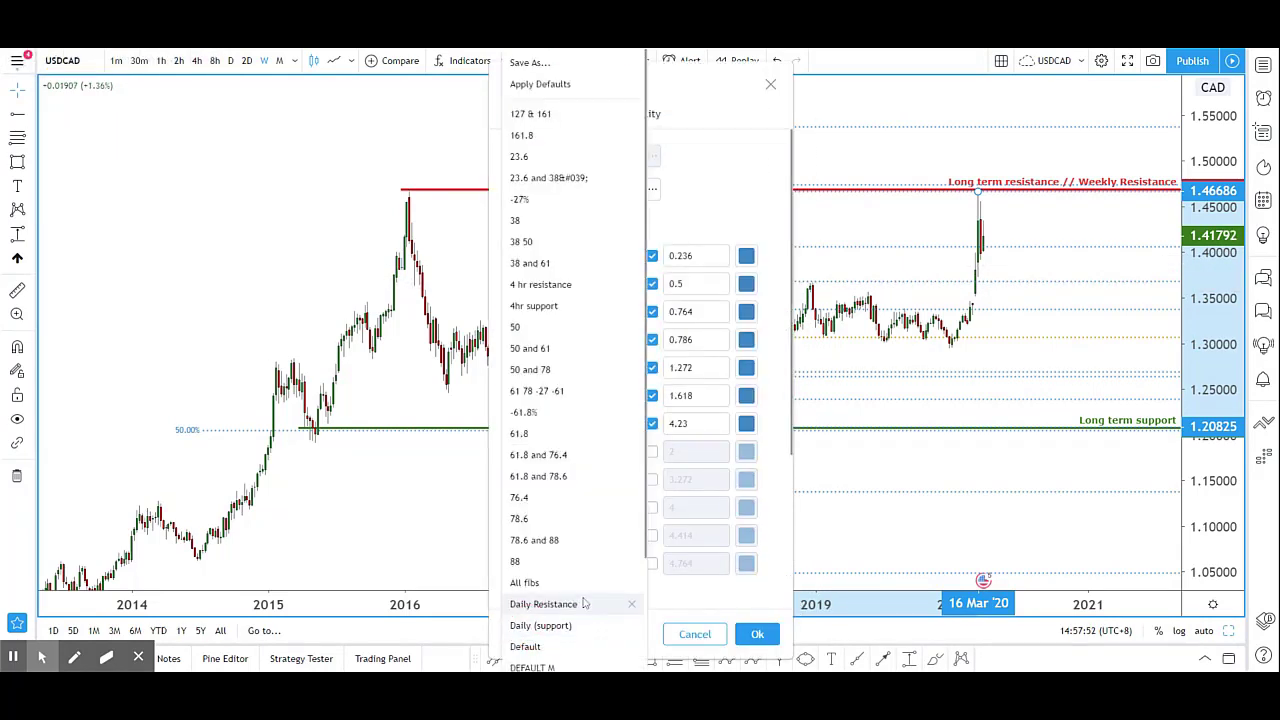
{"action": "key", "text": "Escape"}
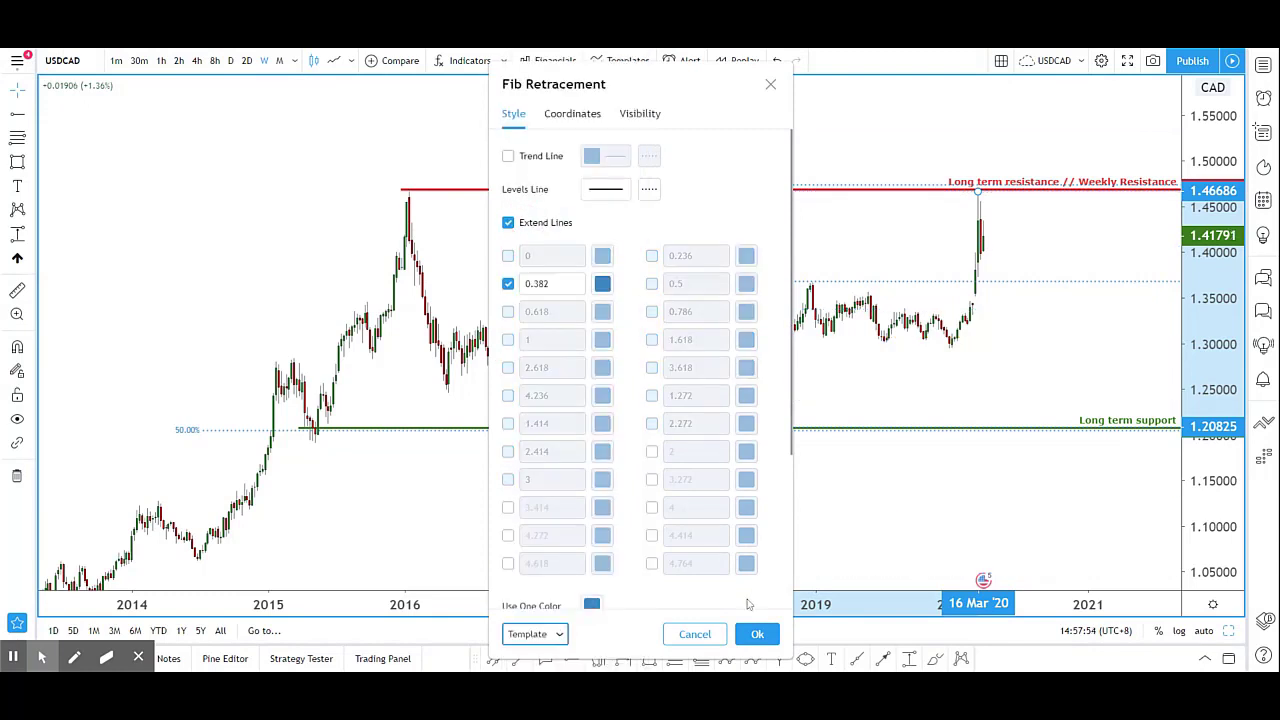
{"action": "left_click", "coordinate": [757, 634]}
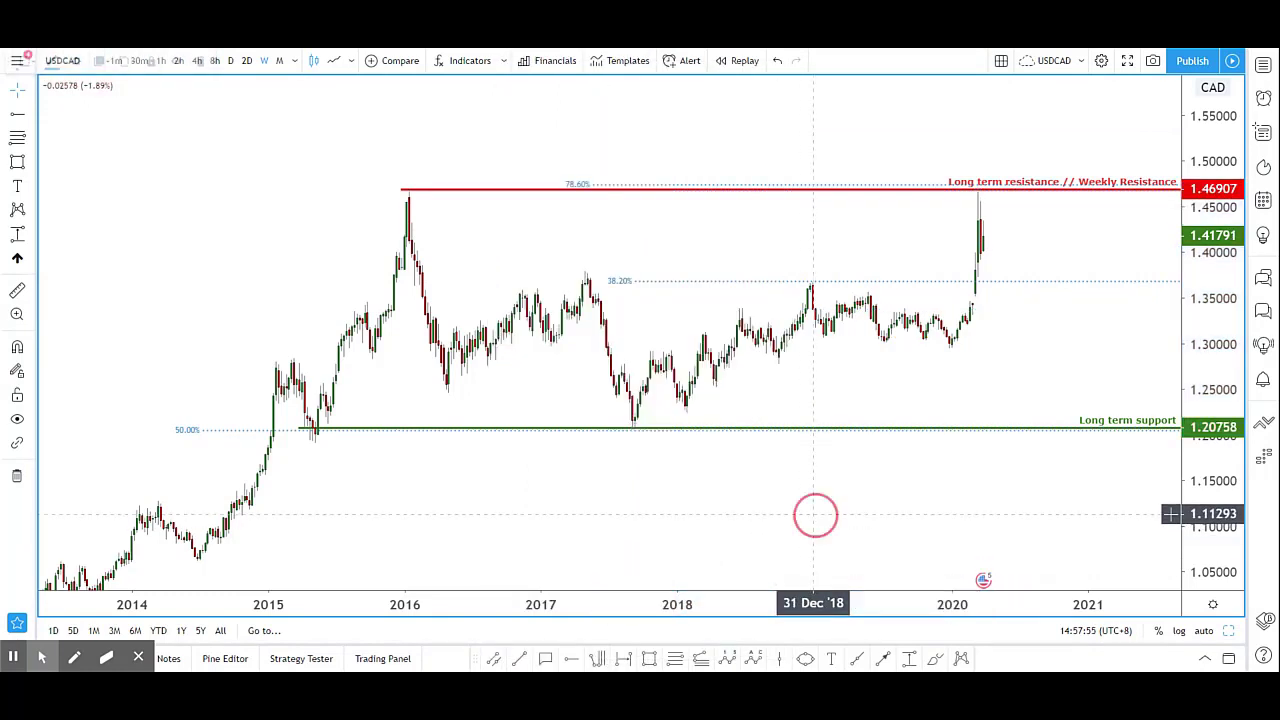
- Place a horizontal ray at 1.37222 from the May 2017 high and style it as a green line labelled "Weekly support"
{"action": "left_click", "coordinate": [571, 658]}
{"action": "left_click", "coordinate": [590, 277]}
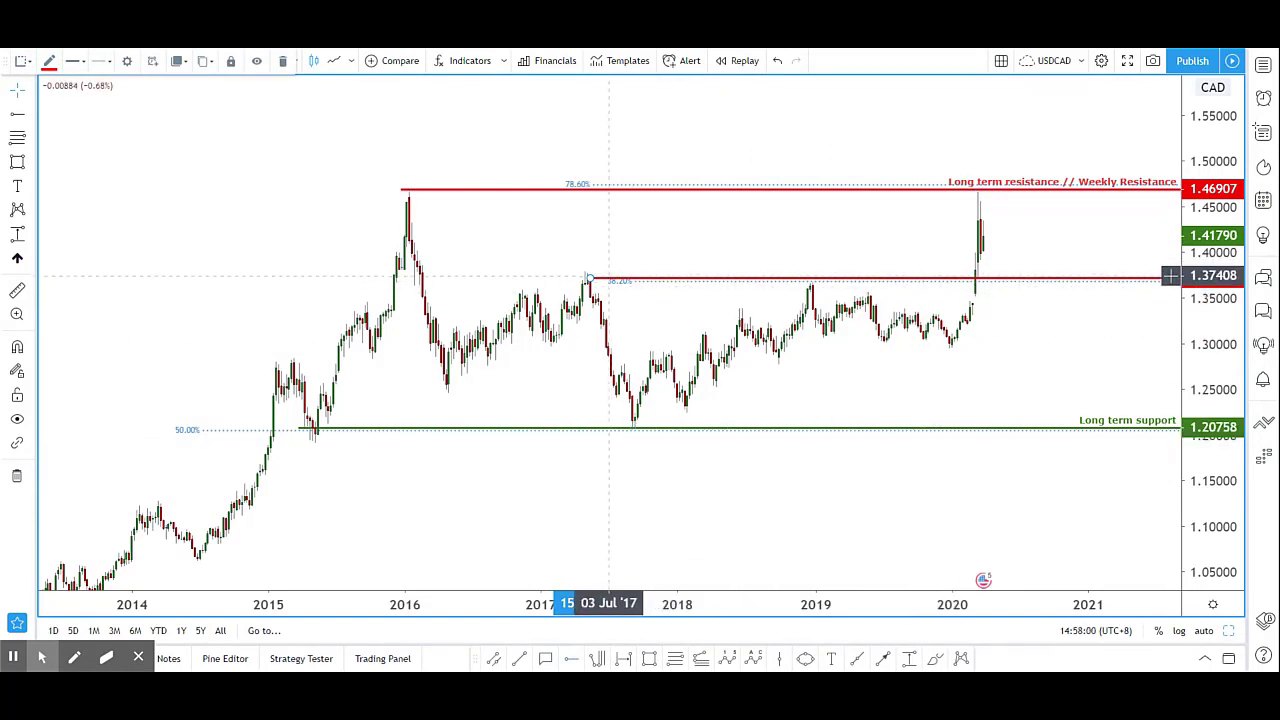
{"action": "double_click", "coordinate": [610, 279]}
{"action": "left_click", "coordinate": [567, 516]}
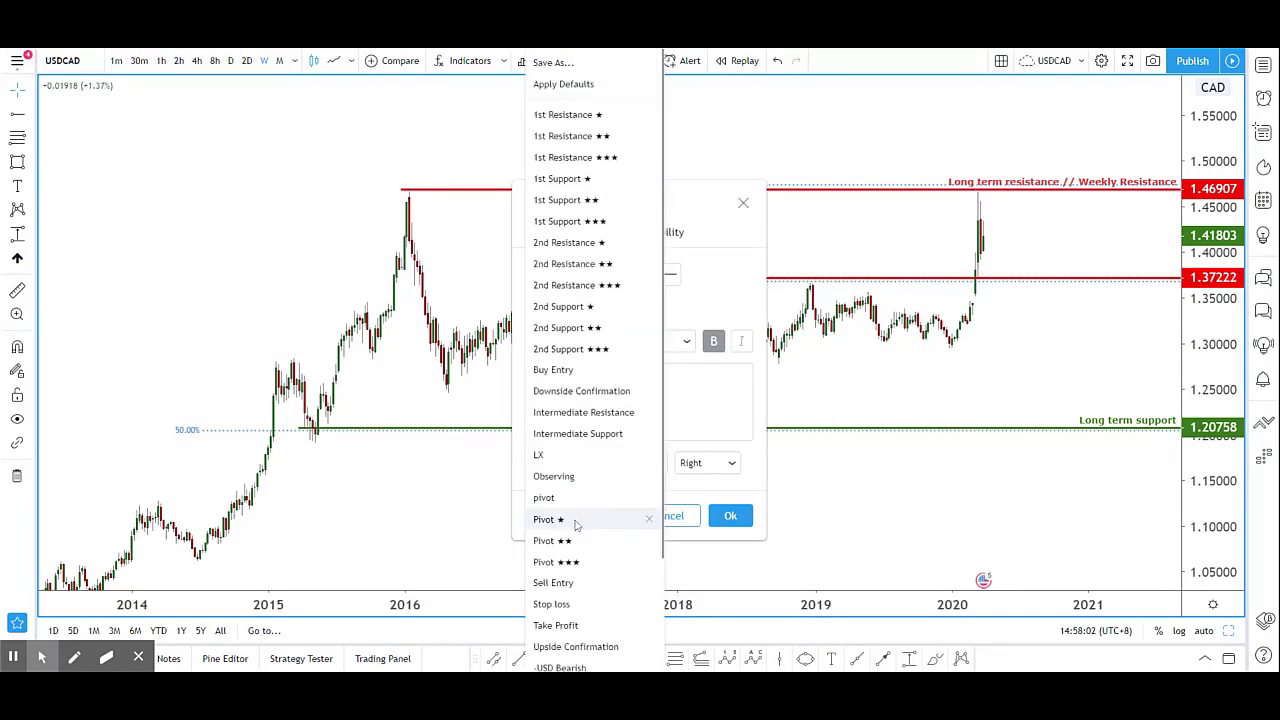
{"action": "scroll", "coordinate": [590, 560], "scroll_direction": "down", "scroll_amount": 3}
{"action": "left_click", "coordinate": [590, 620]}
{"action": "left_click", "coordinate": [594, 404]}
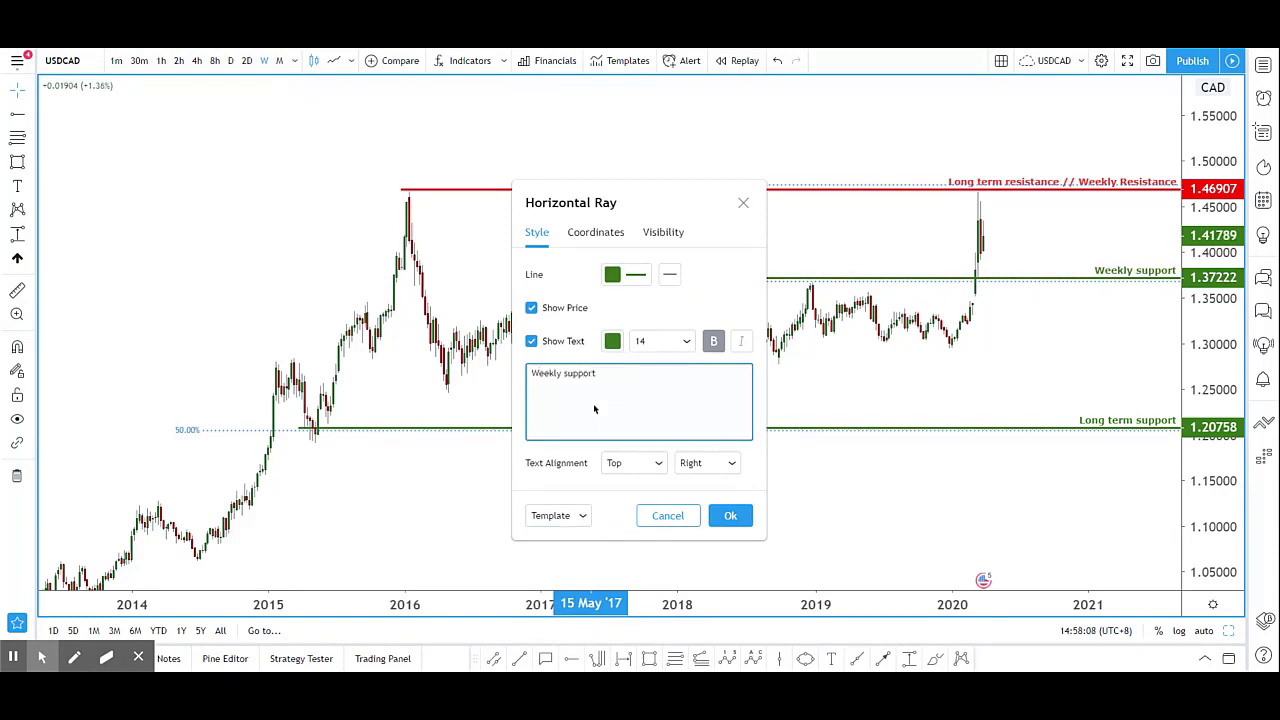
{"action": "left_click", "coordinate": [730, 518]}
- Sketch brush arrows from the latest candles up to the weekly resistance and down to the weekly support, and undo them
{"action": "left_click_drag", "start_coordinate": [954, 353], "coordinate": [969, 371]}
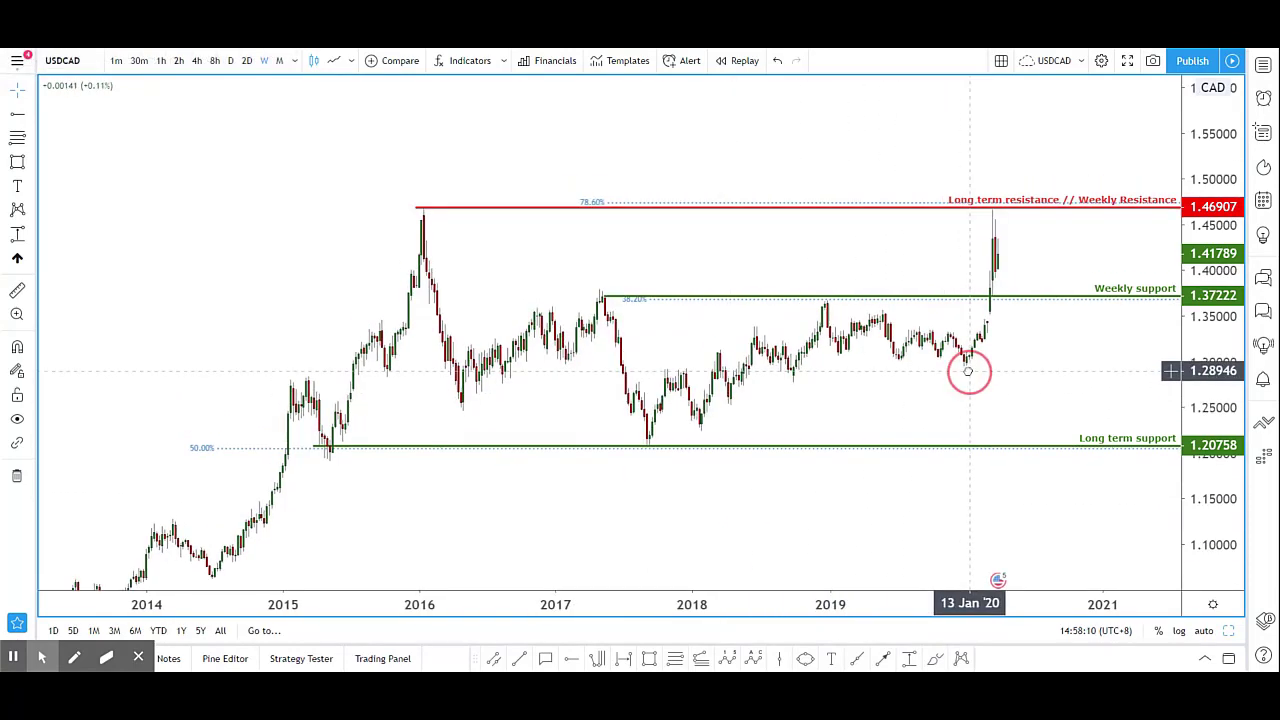
{"action": "left_click_drag", "start_coordinate": [1043, 260], "coordinate": [1032, 262]}
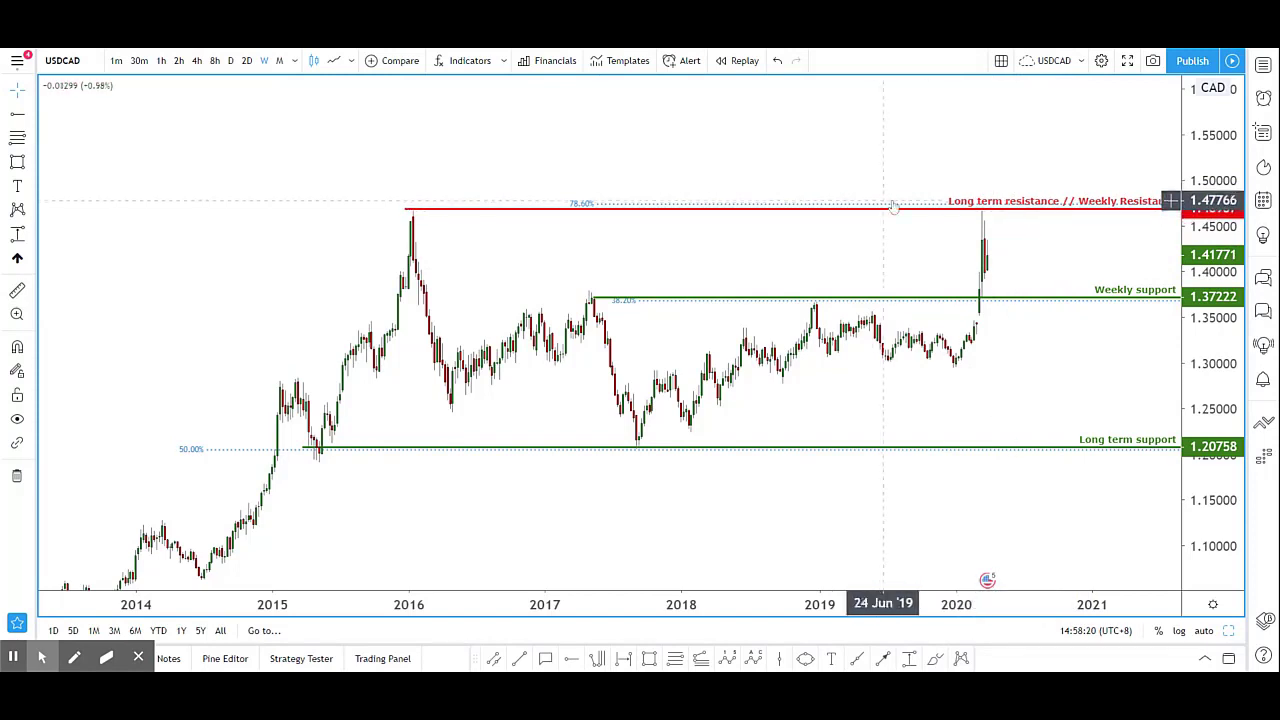
{"action": "left_click_drag", "start_coordinate": [986, 251], "coordinate": [974, 248]}
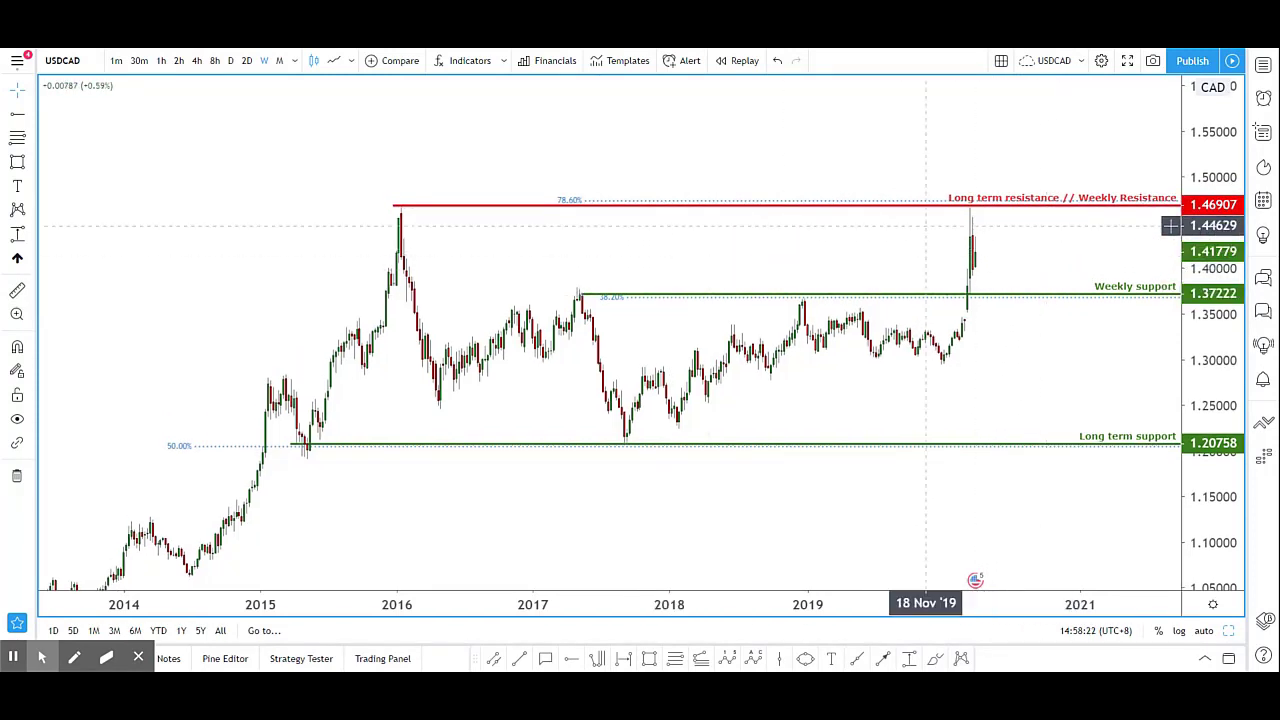
{"action": "left_click", "coordinate": [935, 658]}
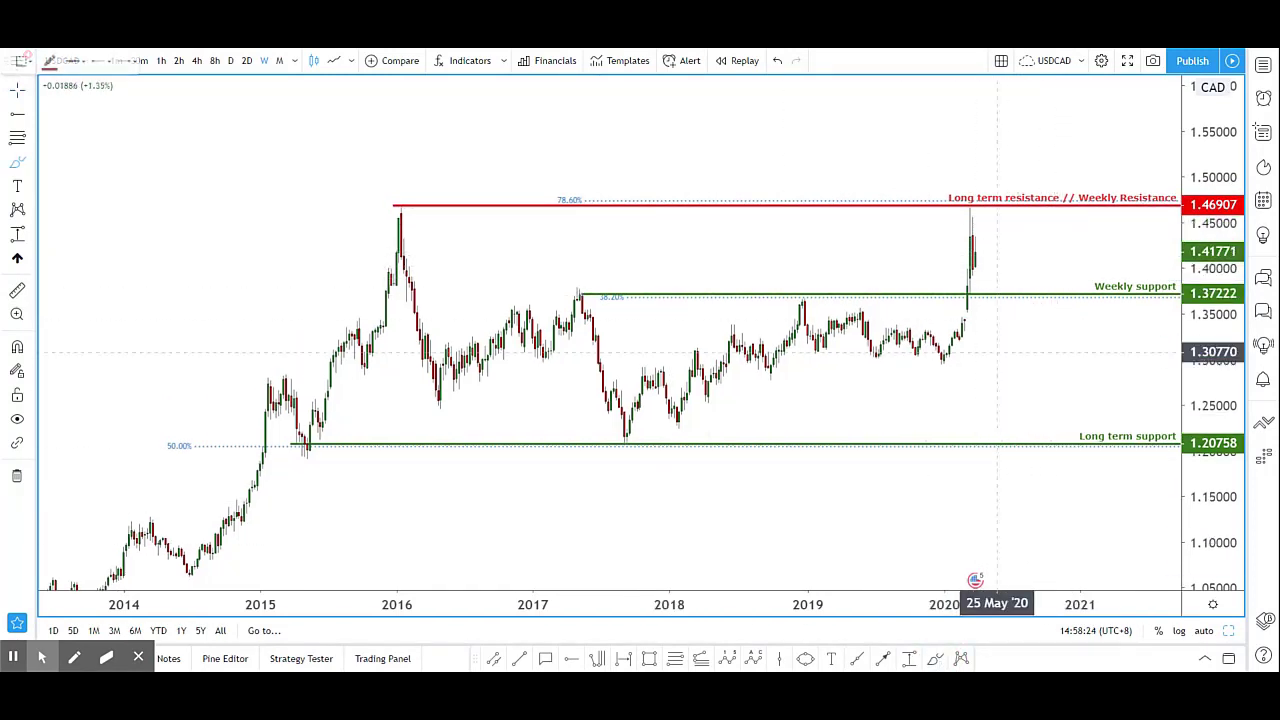
{"action": "left_click_drag", "start_coordinate": [993, 262], "coordinate": [1007, 222]}
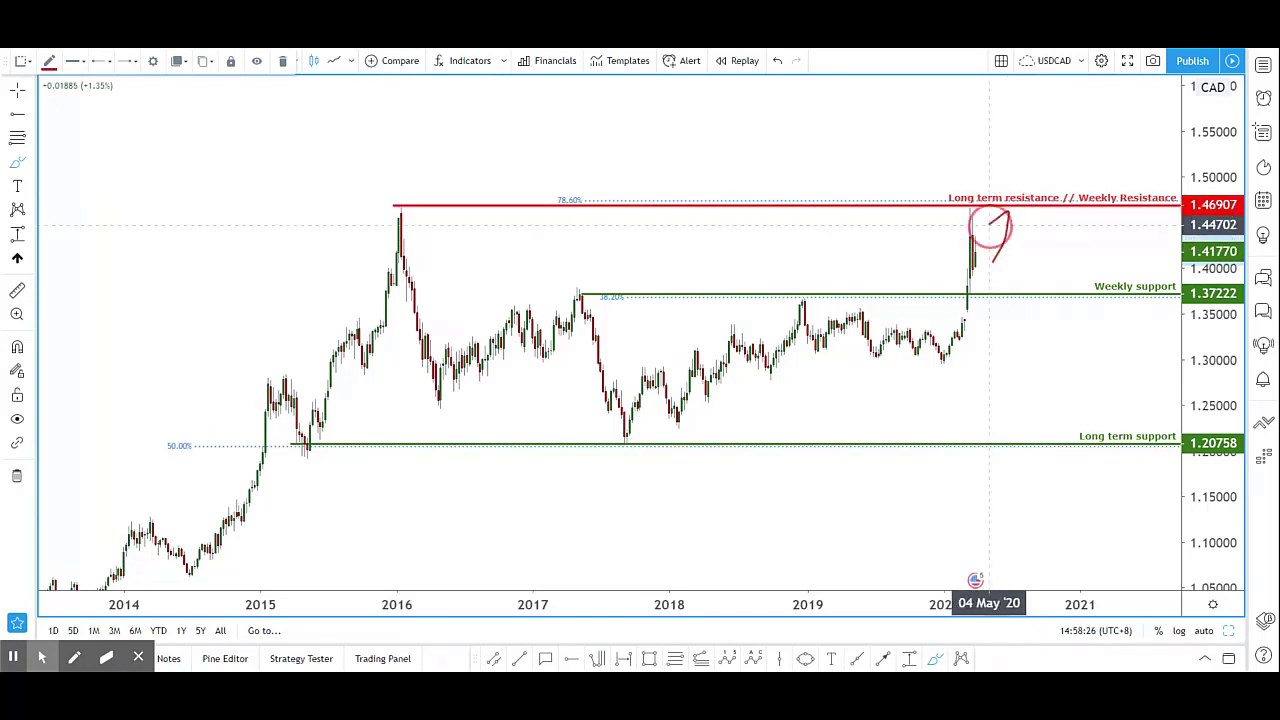
{"action": "left_click_drag", "start_coordinate": [1003, 262], "coordinate": [1057, 300]}
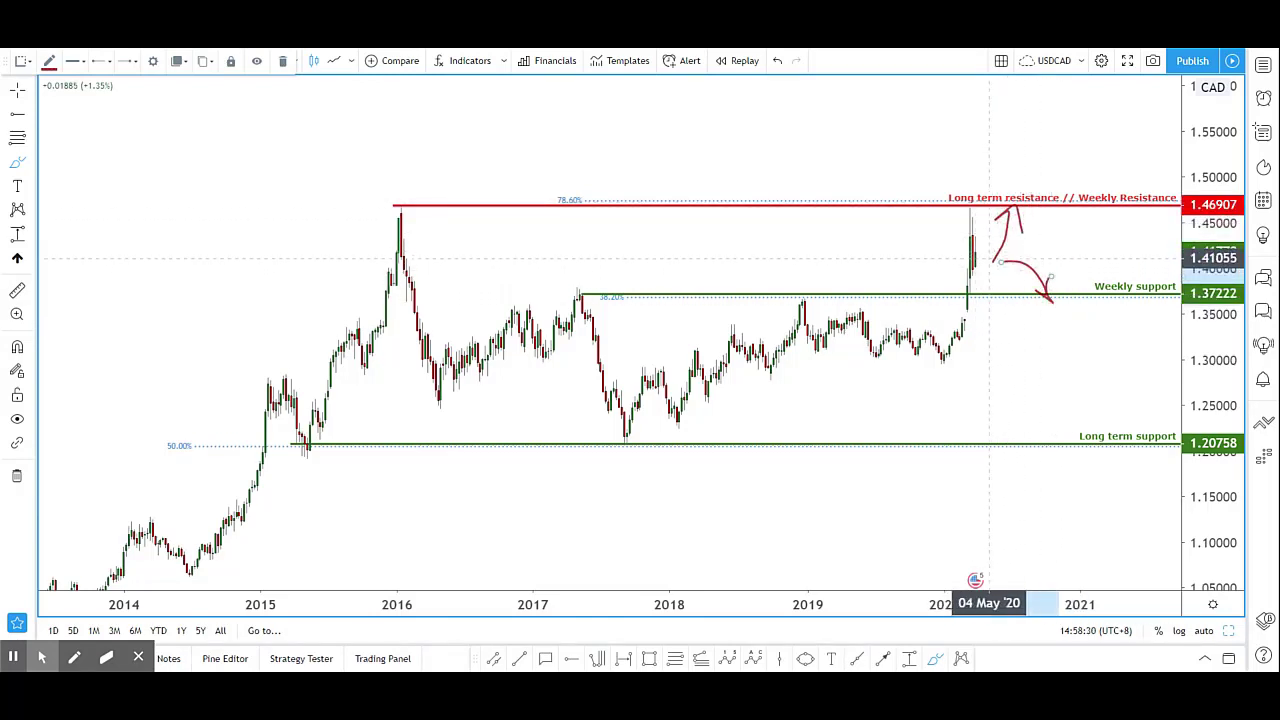
{"action": "key", "text": "ctrl+z"}
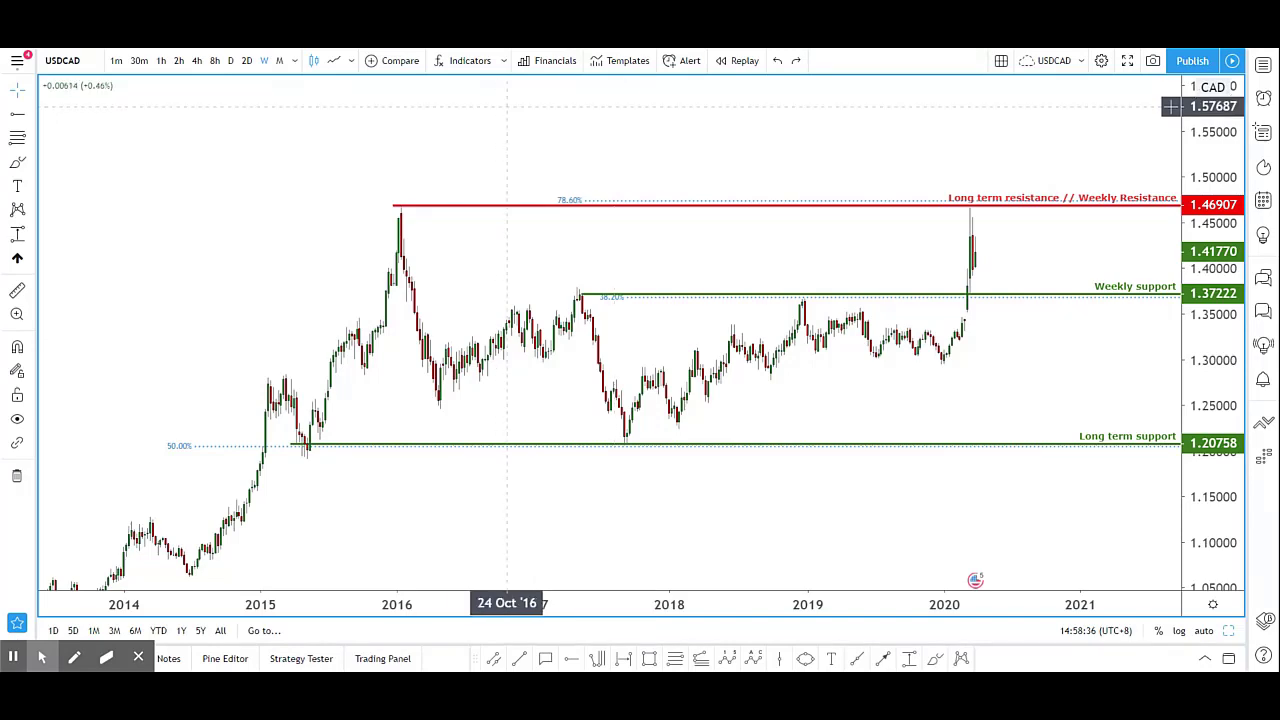
- Switch the chart to the daily timeframe and fit its price scale around the recent candles and marked levels
{"action": "left_click", "coordinate": [230, 60]}
{"action": "scroll", "coordinate": [1100, 400], "scroll_direction": "down", "scroll_amount": 3}
{"action": "left_click_drag", "start_coordinate": [1198, 455], "coordinate": [1194, 314]}
{"action": "left_click_drag", "start_coordinate": [1094, 349], "coordinate": [1086, 414]}
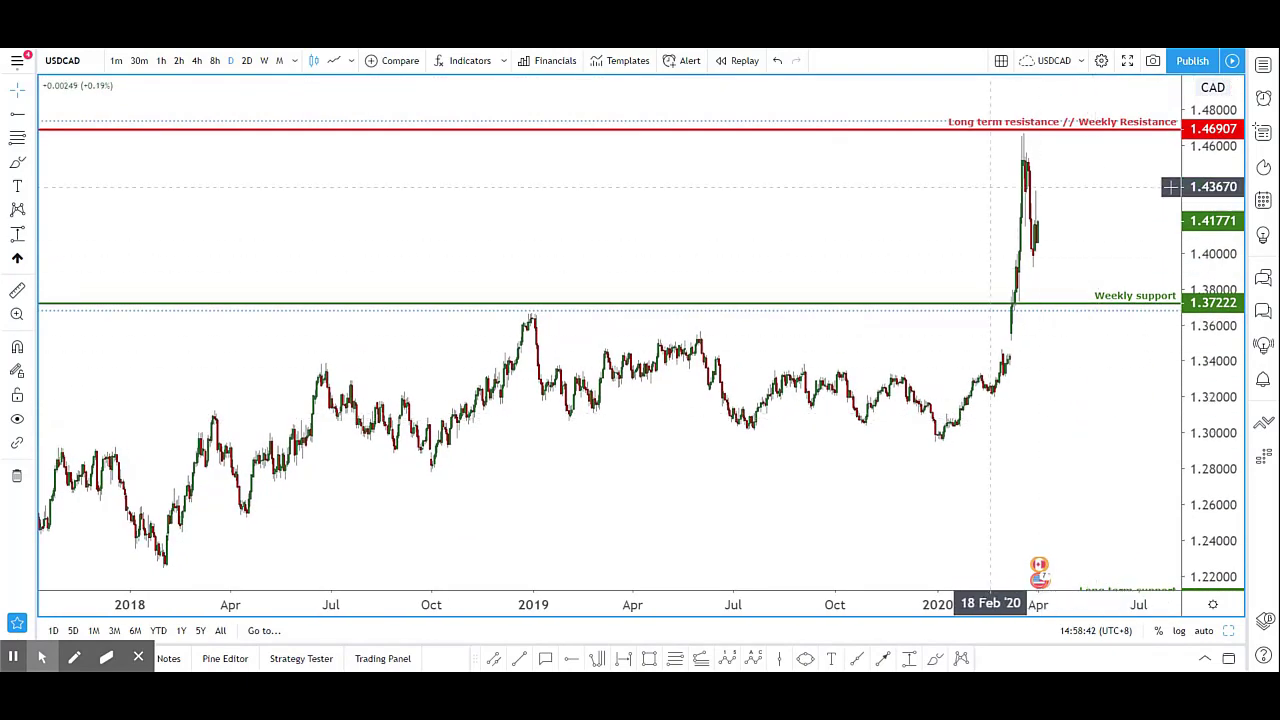
{"action": "left_click_drag", "start_coordinate": [1191, 415], "coordinate": [1190, 458]}
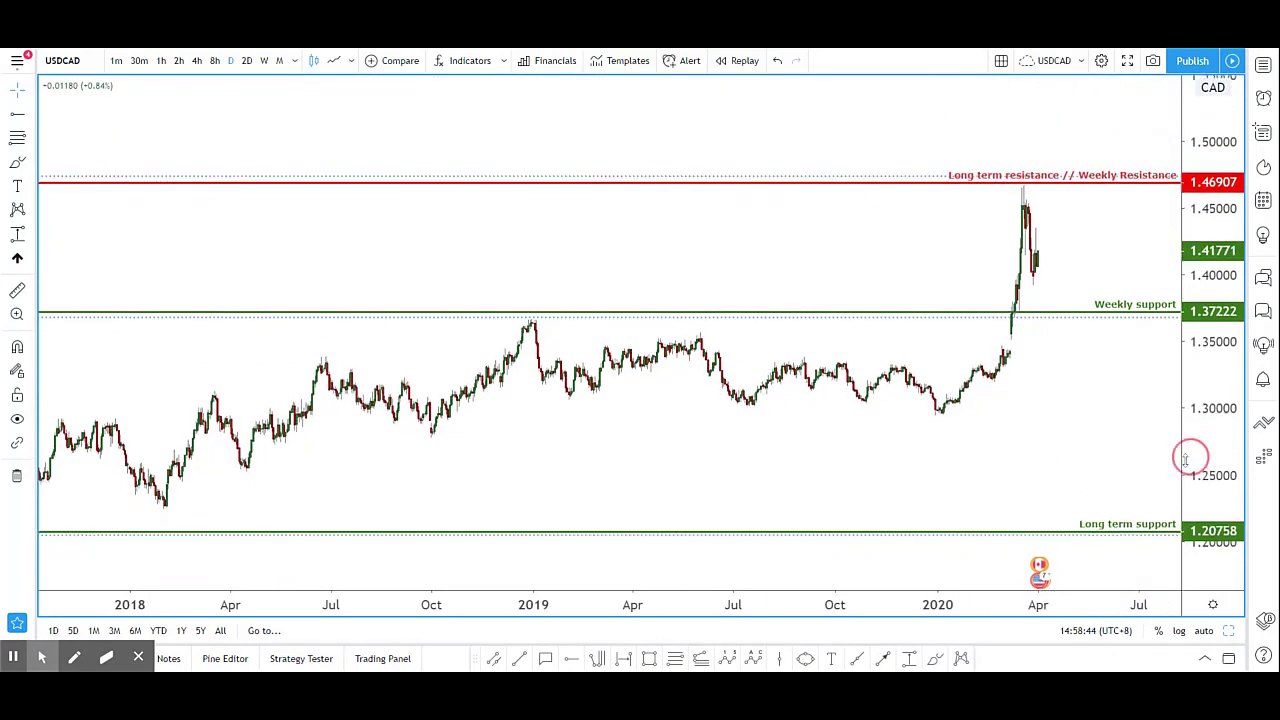
- Delete the Long term support ray and the 50% Fib Retracement line beside it
{"action": "left_click", "coordinate": [1143, 526]}
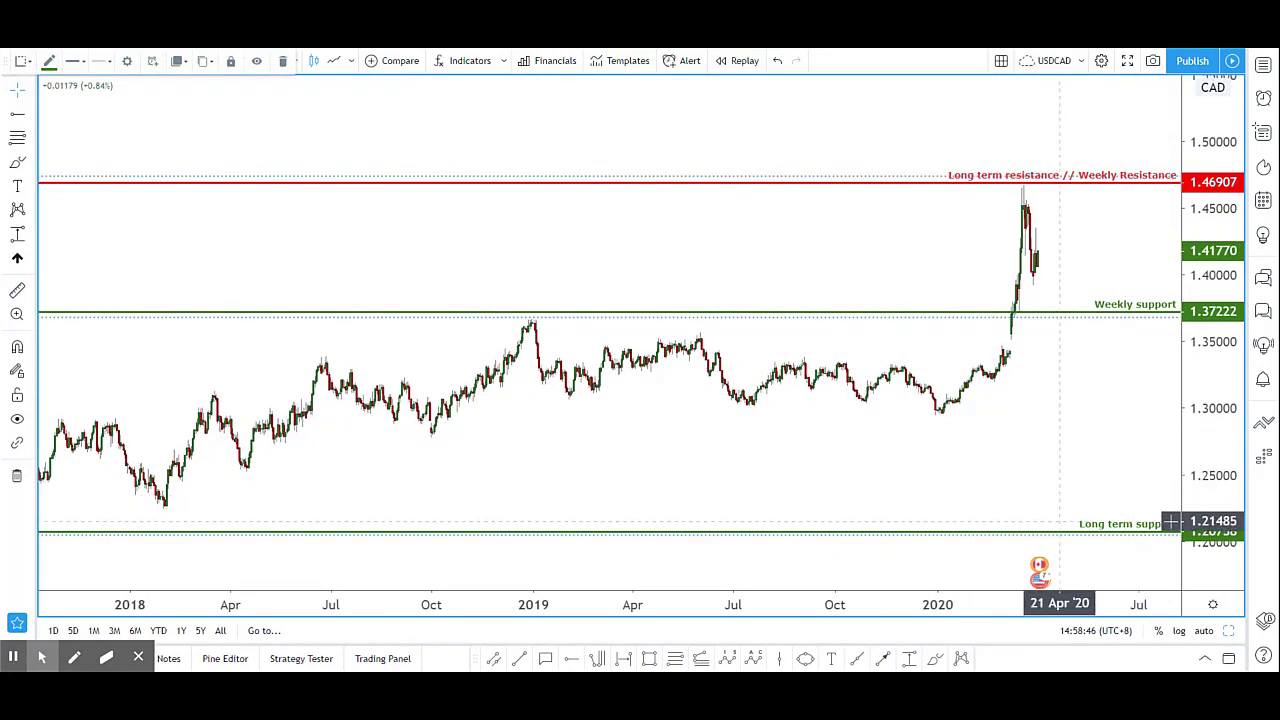
{"action": "key", "text": "Delete"}
{"action": "left_click", "coordinate": [1063, 534]}
- Shorten the Weekly support ray by setting its starting point to bar 290
{"action": "left_click_drag", "start_coordinate": [817, 459], "coordinate": [822, 476]}
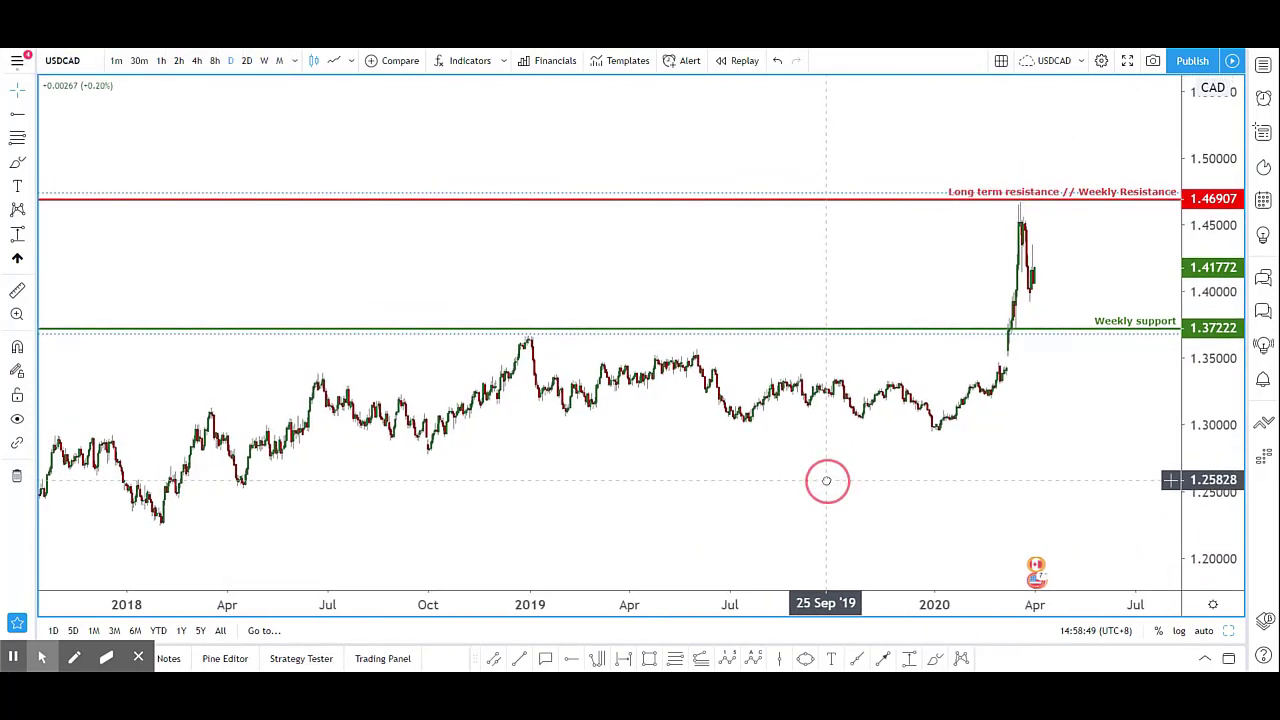
{"action": "double_click", "coordinate": [858, 331]}
{"action": "left_click", "coordinate": [603, 238]}
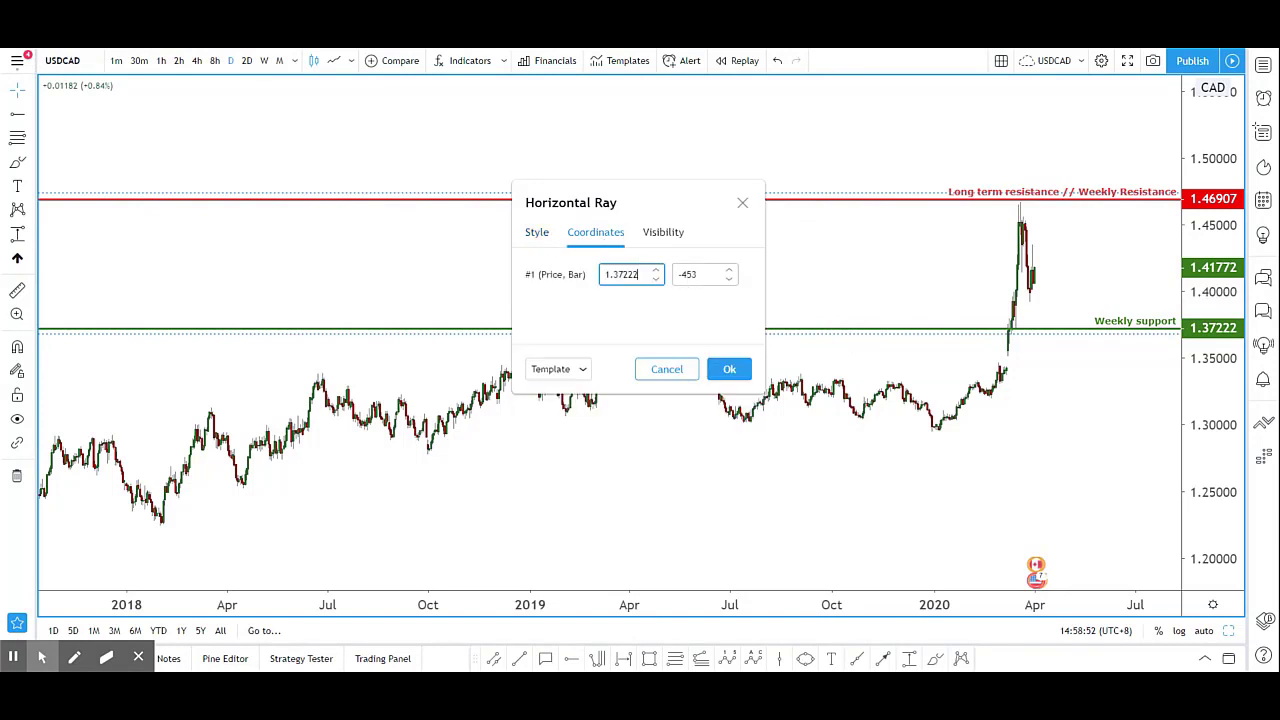
{"action": "type", "text": "290"}
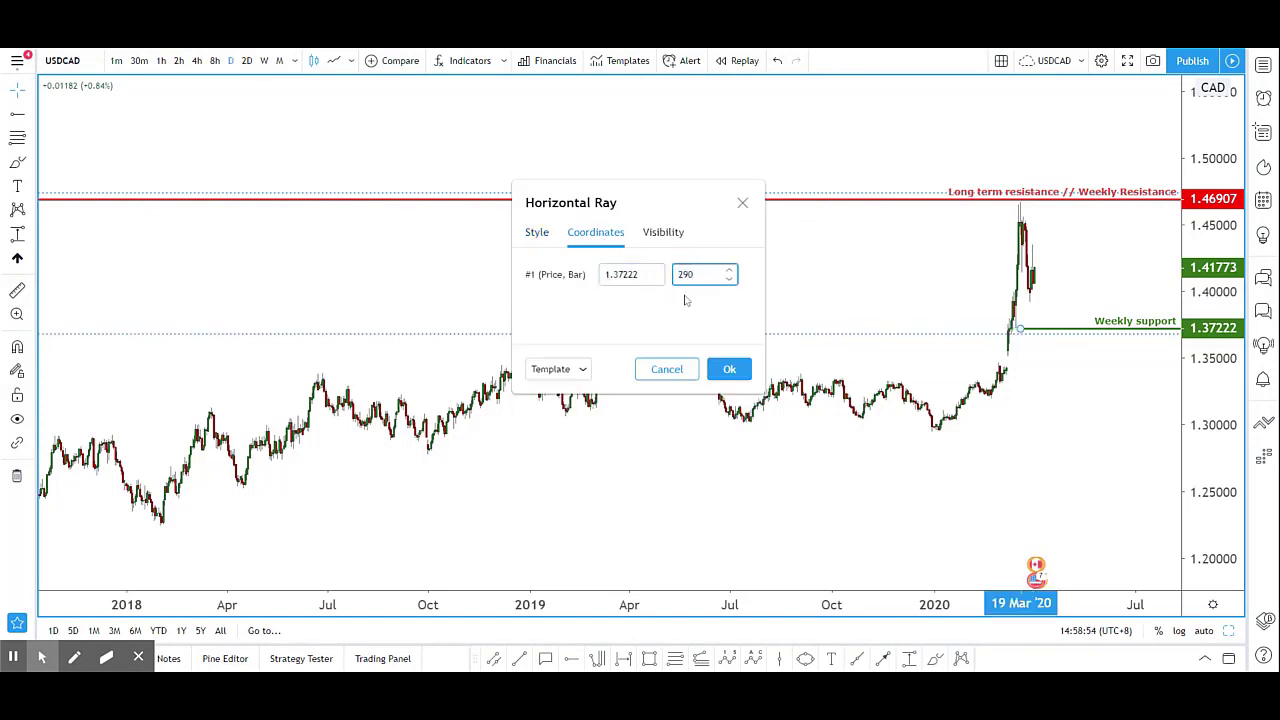
{"action": "left_click", "coordinate": [721, 360]}
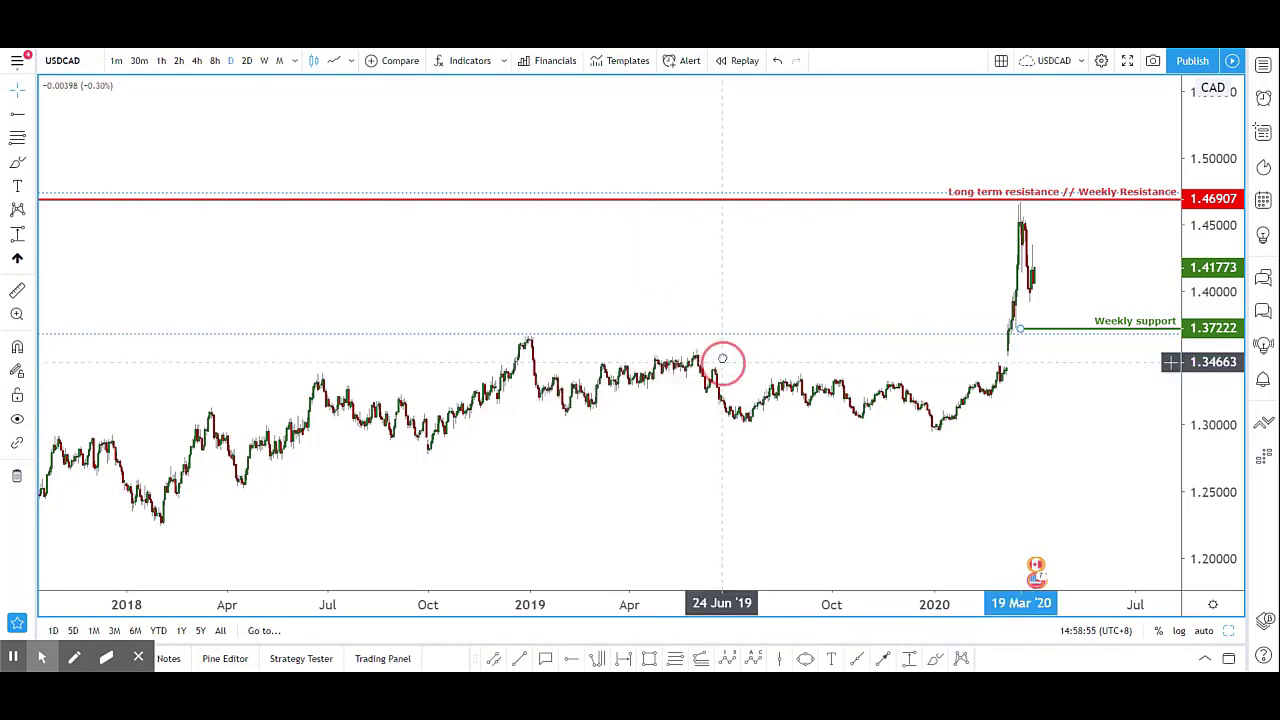
- Shorten the Long term resistance // Weekly Resistance ray by setting its starting point to bar 290
{"action": "double_click", "coordinate": [975, 203]}
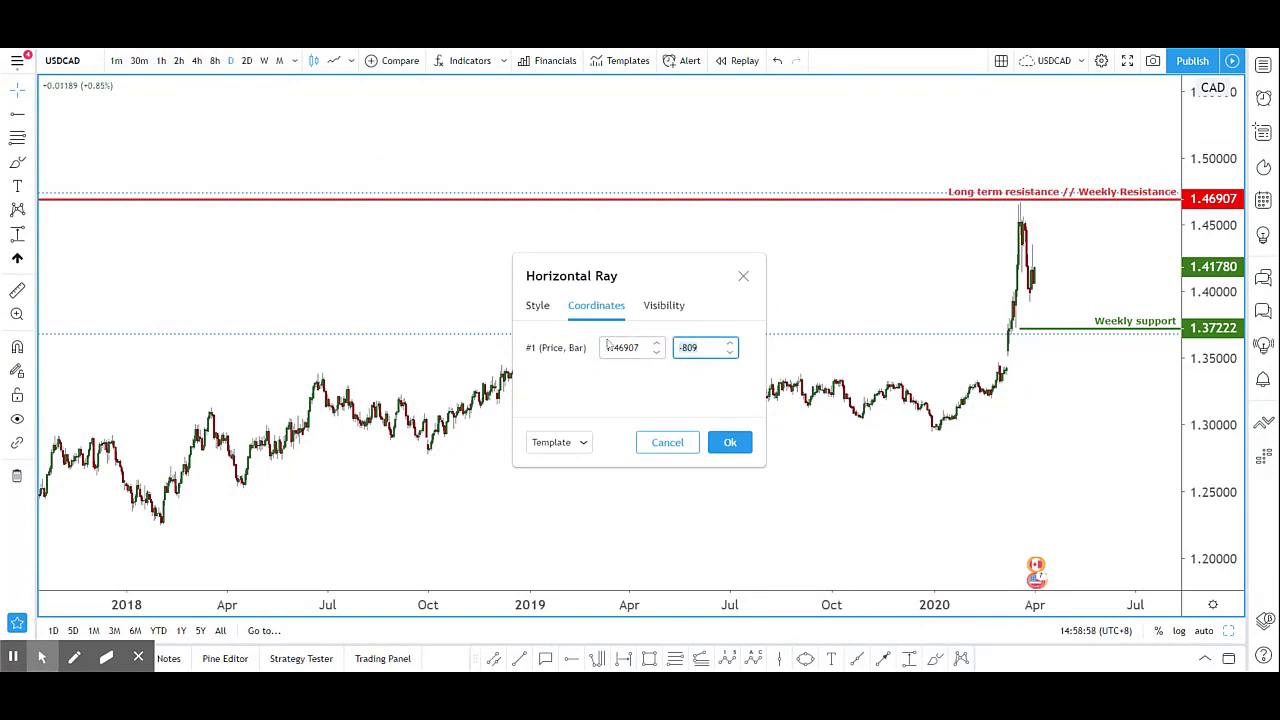
{"action": "type", "text": "290"}
{"action": "left_click", "coordinate": [730, 442]}
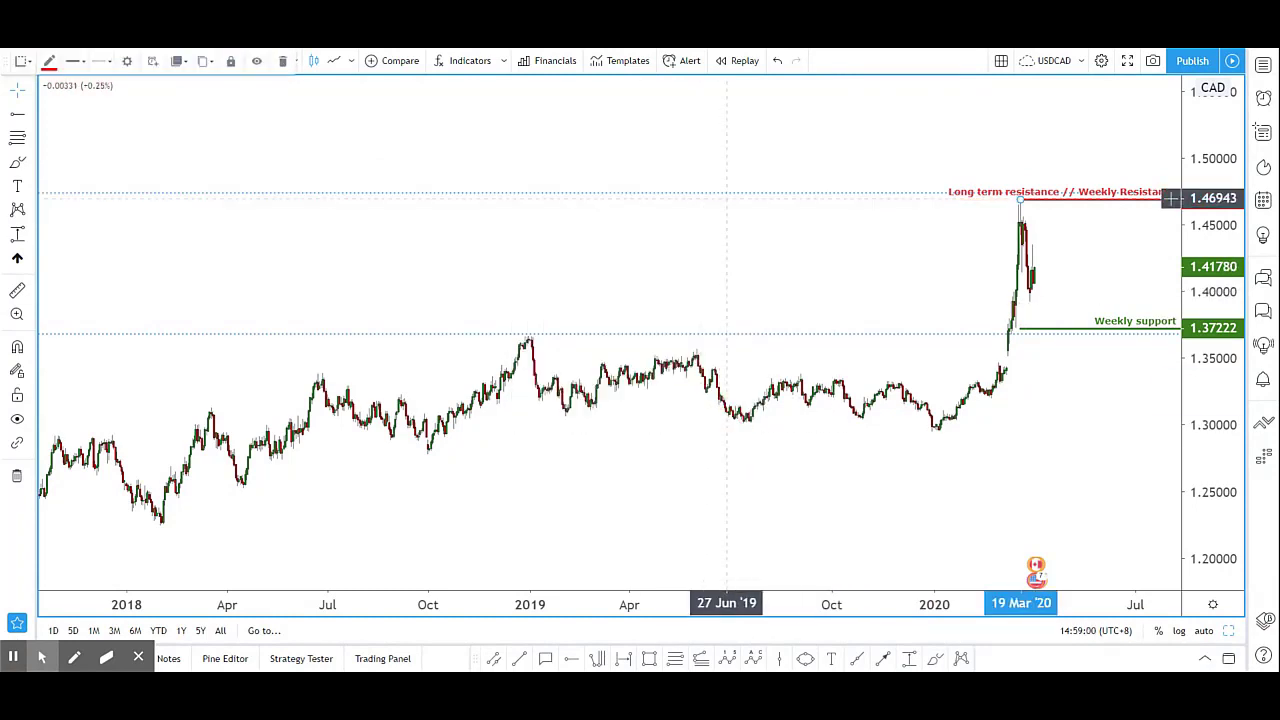
- Shorten the 78.60% and 38.20% Fib Retracement lines by setting each one's first point to bar 200
{"action": "double_click", "coordinate": [731, 202]}
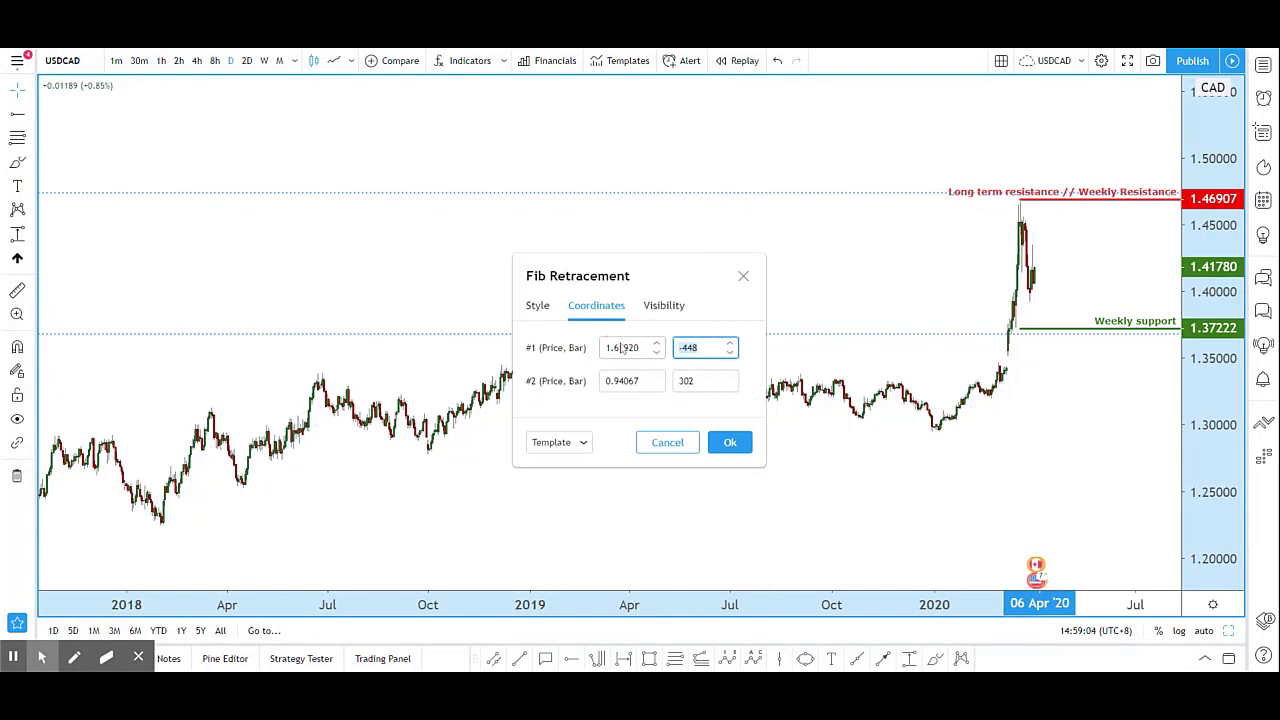
{"action": "left_click", "coordinate": [715, 444]}
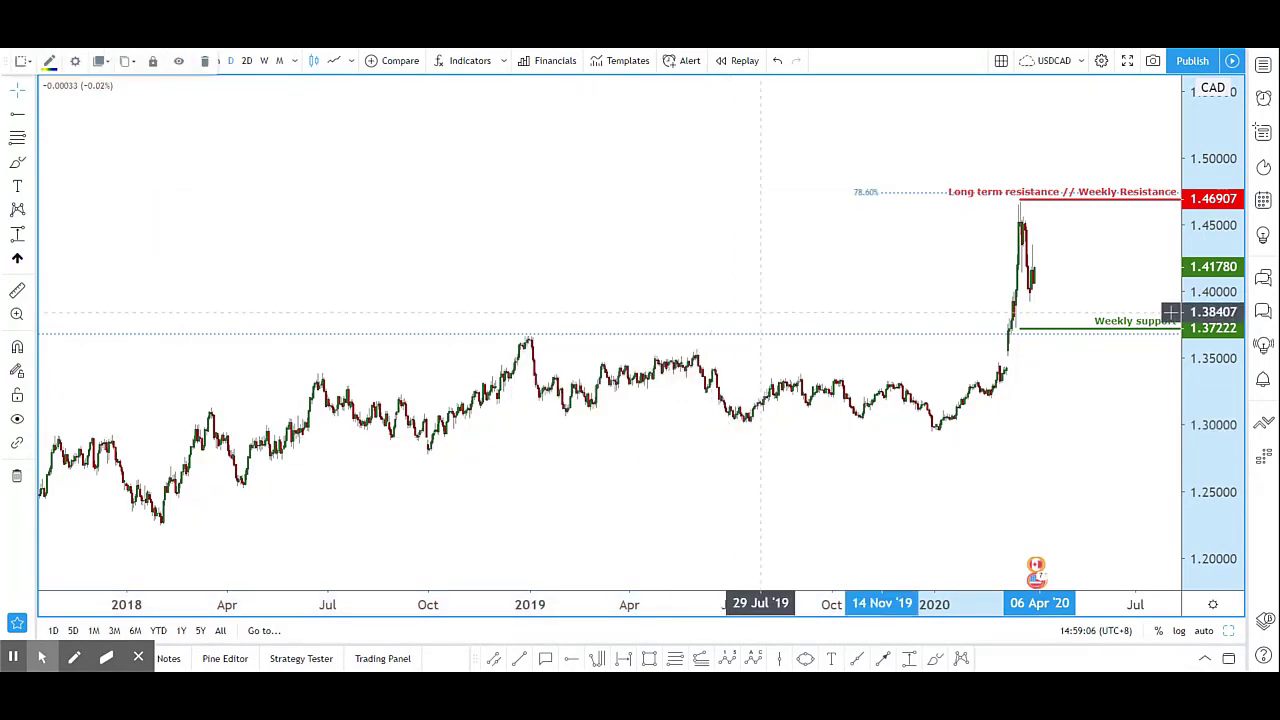
{"action": "double_click", "coordinate": [763, 334]}
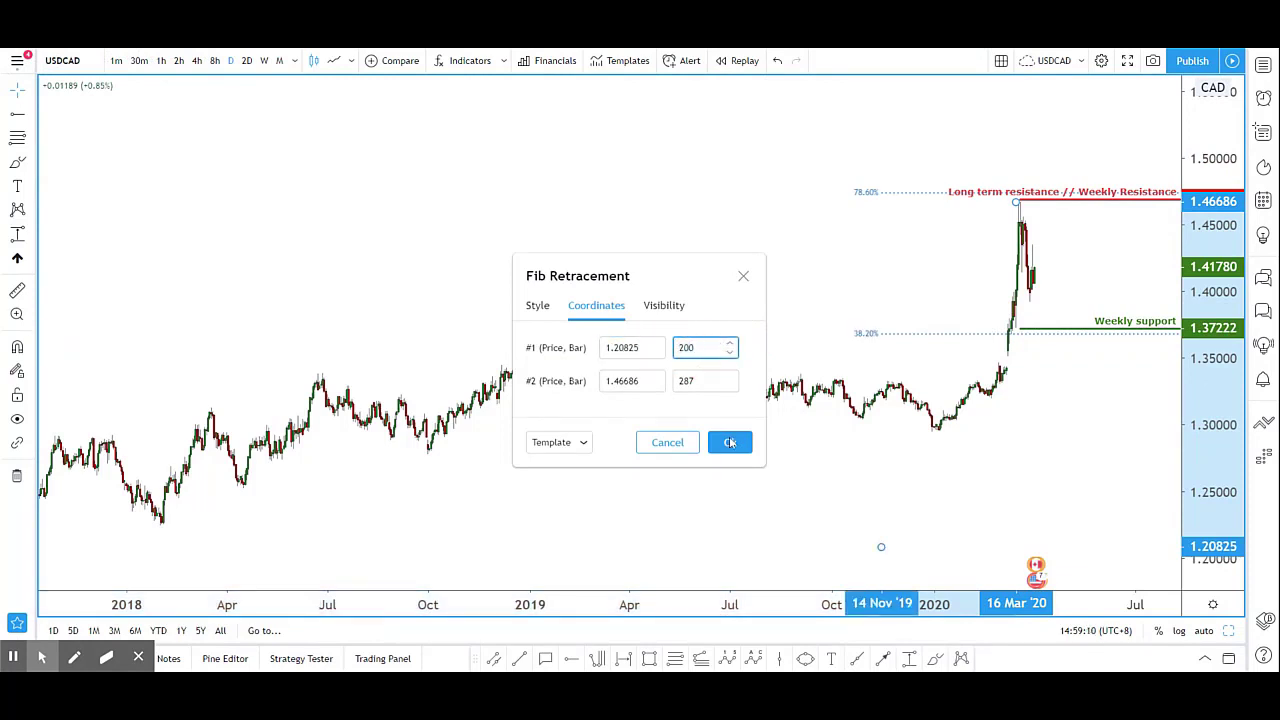
{"action": "left_click", "coordinate": [730, 442]}
- Draw a Fib Retracement from the January 2020 low at 1.29572 to the March 2020 high at 1.46686
{"action": "scroll", "coordinate": [822, 456], "scroll_direction": "up", "scroll_amount": 5}
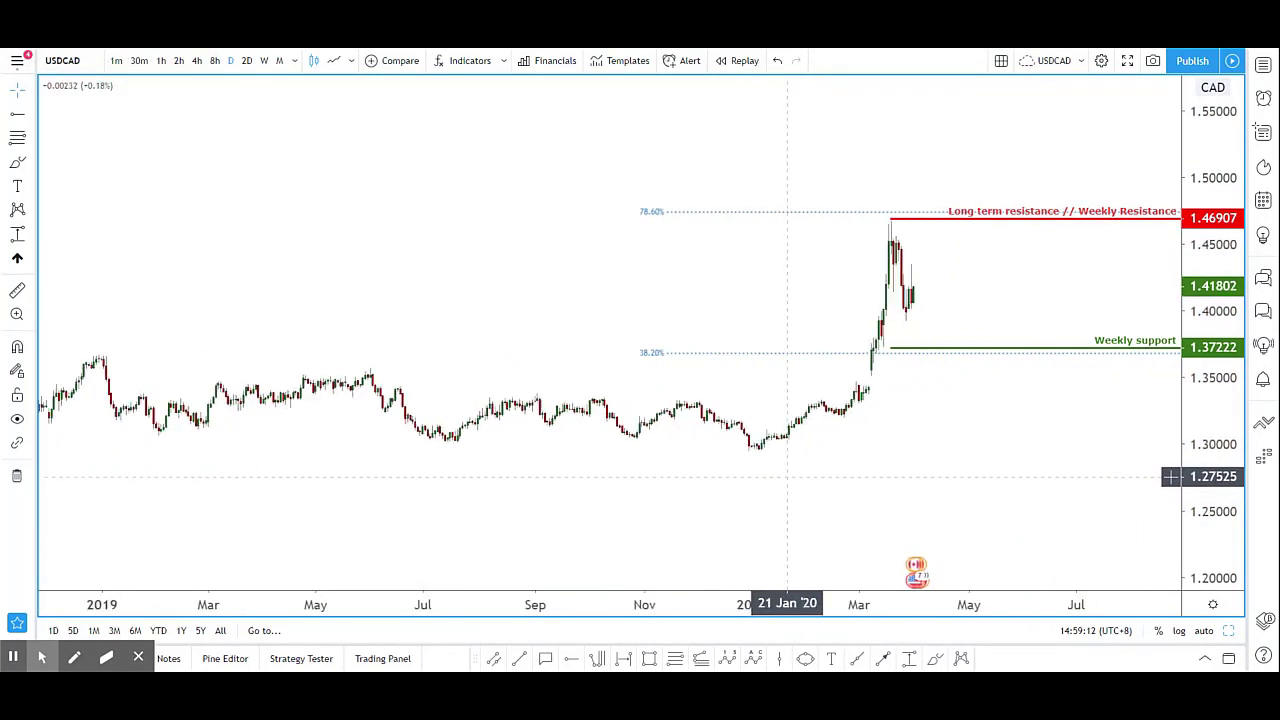
{"action": "scroll", "coordinate": [787, 476], "scroll_direction": "up", "scroll_amount": 1}
{"action": "left_click_drag", "start_coordinate": [845, 487], "coordinate": [946, 483]}
{"action": "scroll", "coordinate": [1117, 441], "scroll_direction": "up", "scroll_amount": 2}
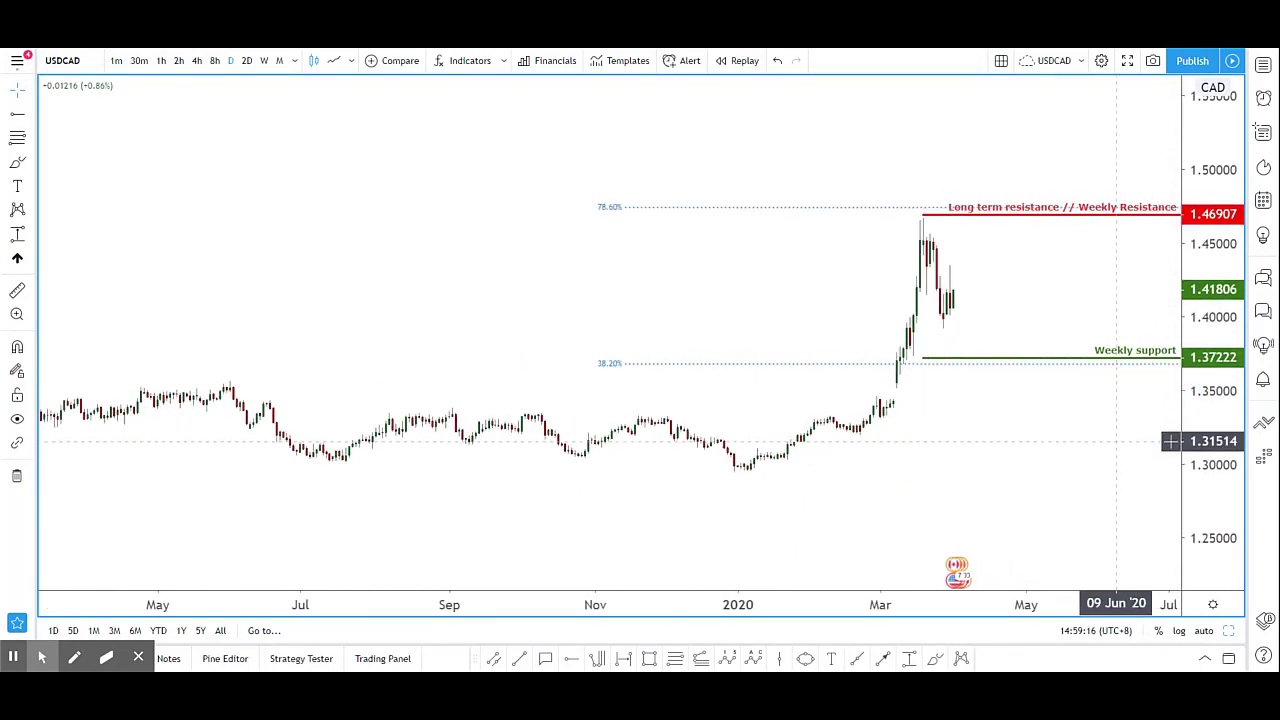
{"action": "left_click_drag", "start_coordinate": [1032, 447], "coordinate": [1005, 390]}
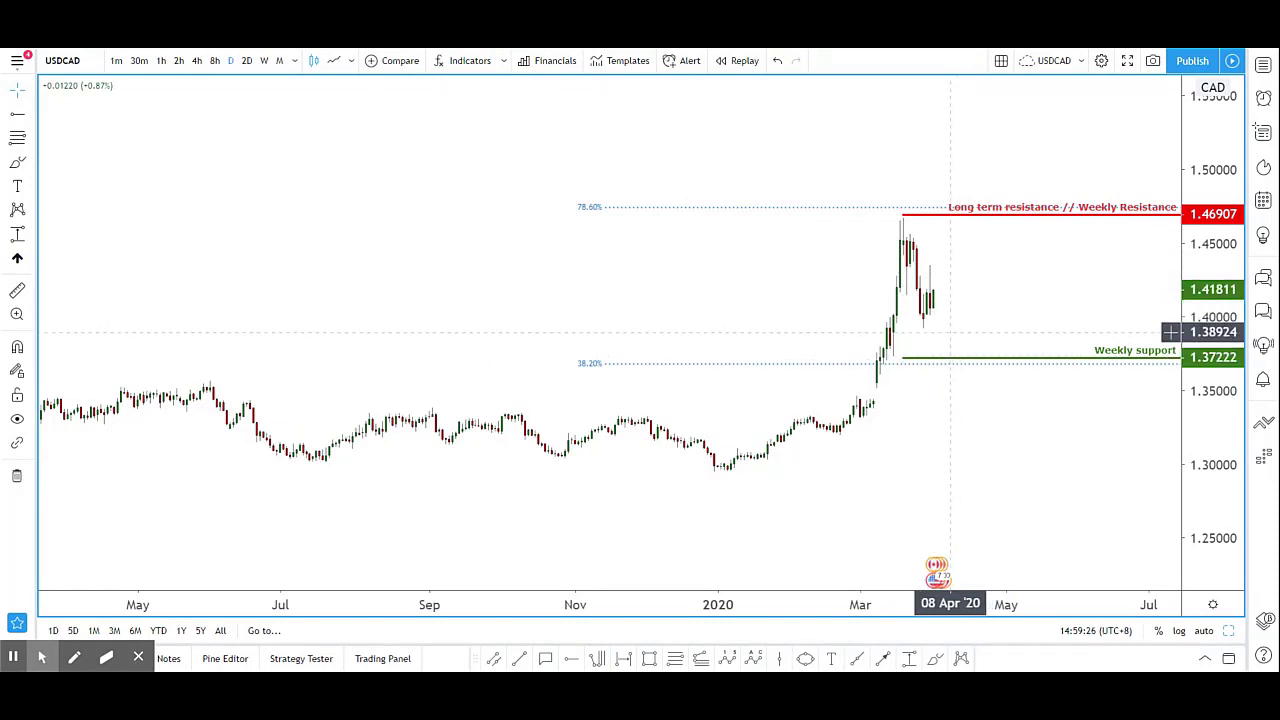
{"action": "scroll", "coordinate": [1014, 428], "scroll_direction": "up", "scroll_amount": 2}
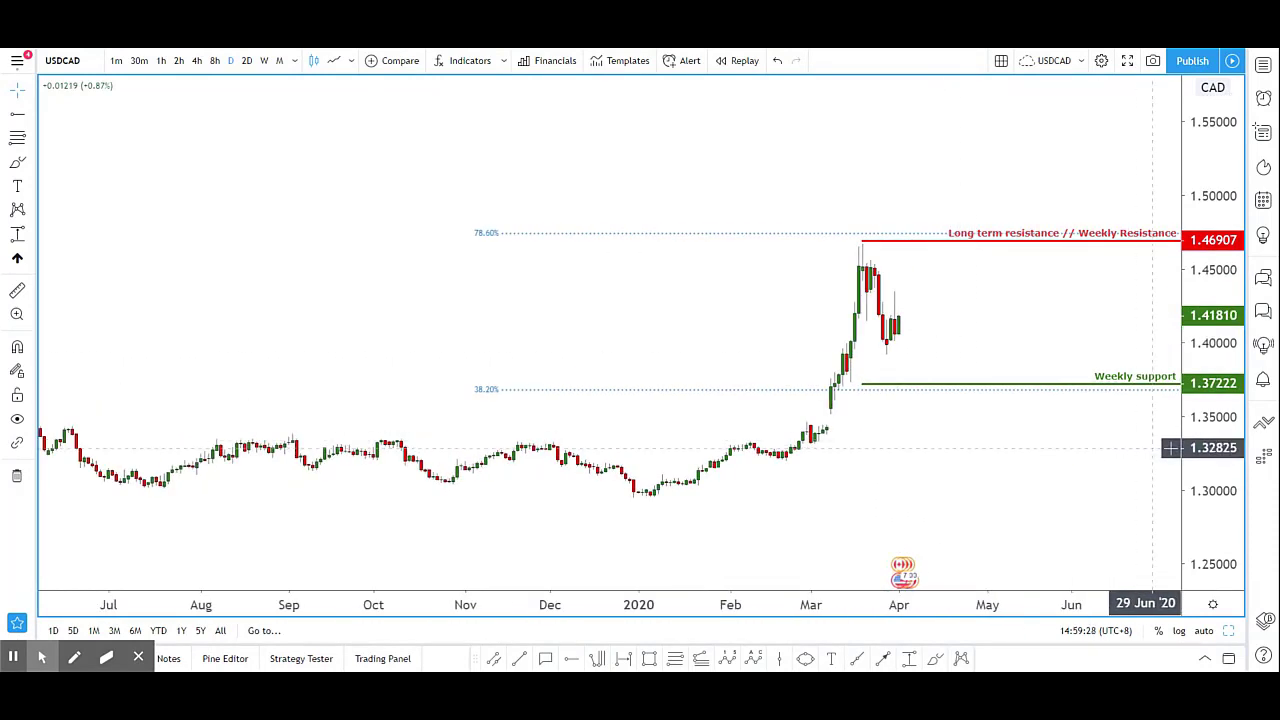
{"action": "scroll", "coordinate": [1128, 448], "scroll_direction": "down", "scroll_amount": 4}
{"action": "left_click_drag", "start_coordinate": [1041, 460], "coordinate": [1038, 455]}
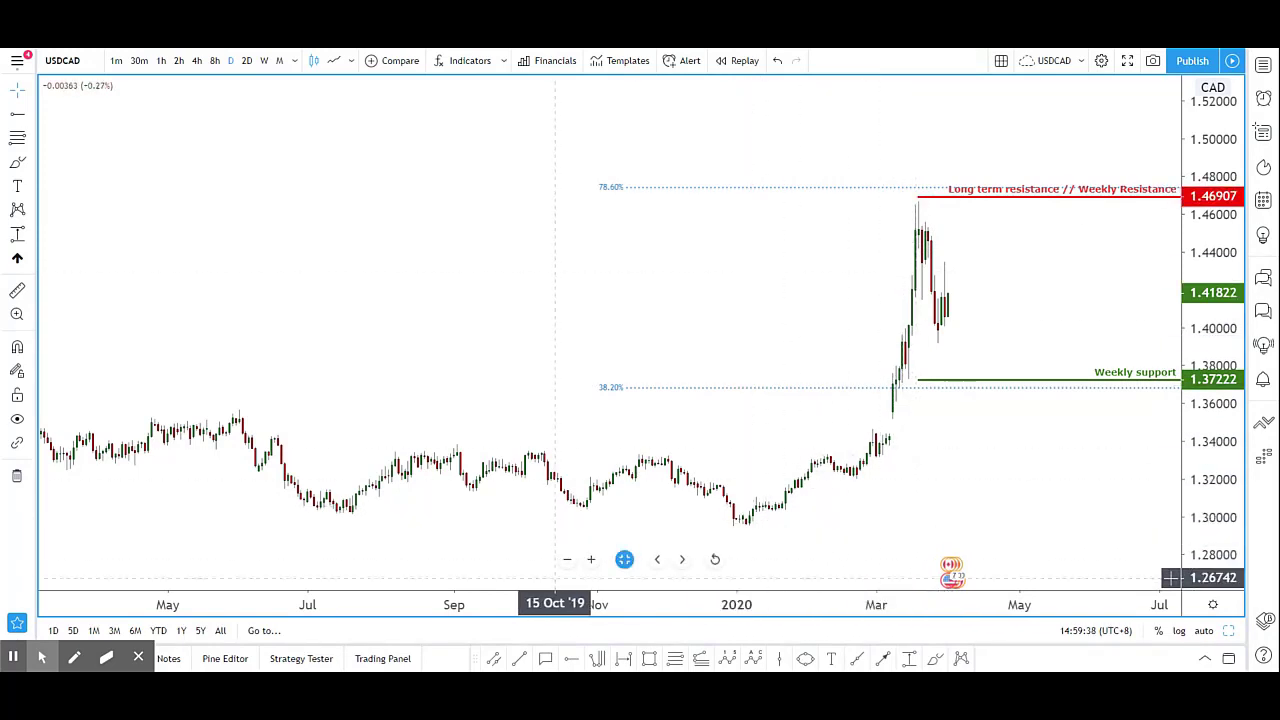
{"action": "left_click", "coordinate": [673, 660]}
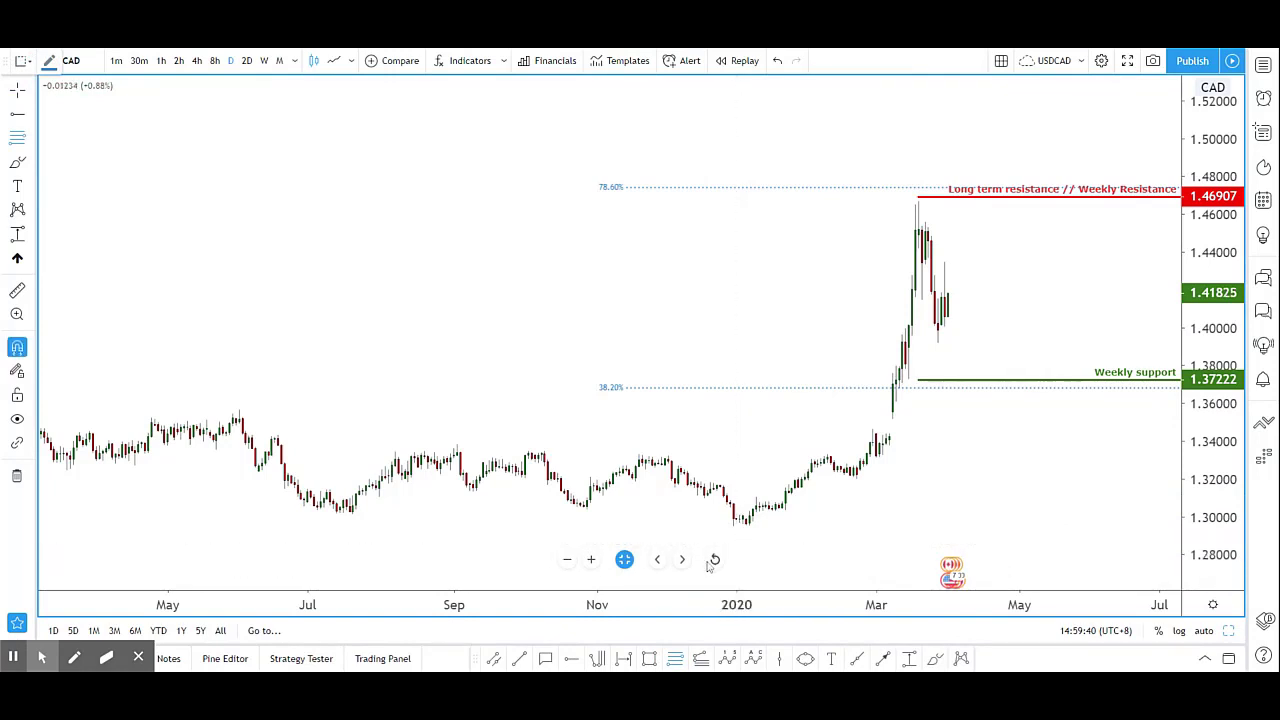
{"action": "left_click", "coordinate": [749, 522]}
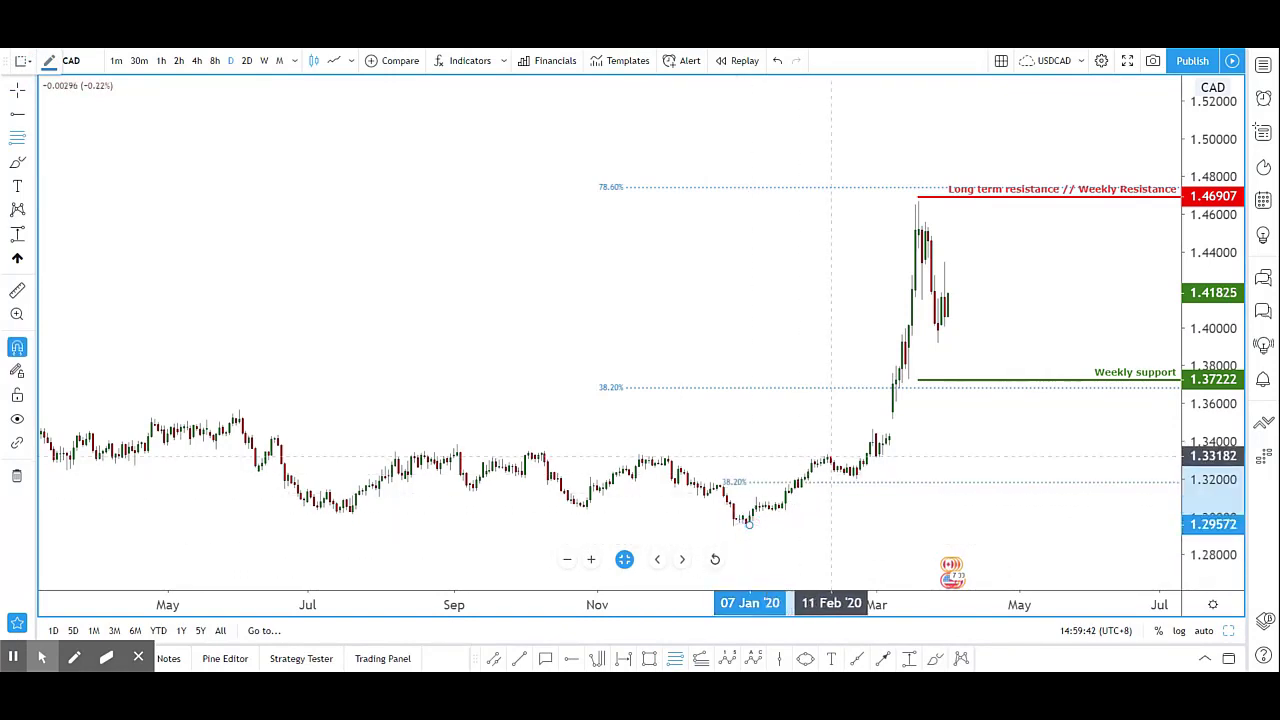
{"action": "left_click", "coordinate": [919, 199]}
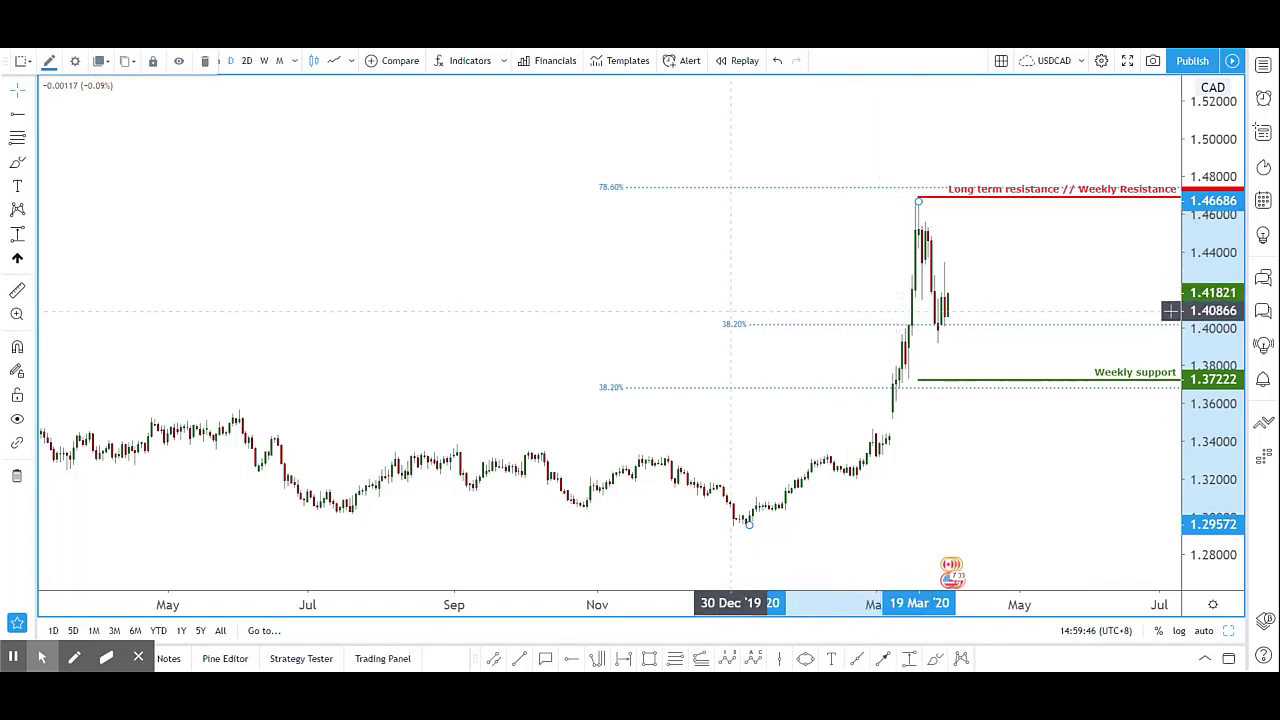
- Apply the All fibs template to the new Fib Retracement
{"action": "double_click", "coordinate": [731, 323]}
{"action": "left_click", "coordinate": [557, 443]}
{"action": "scroll", "coordinate": [571, 607], "scroll_direction": "down", "scroll_amount": 1}
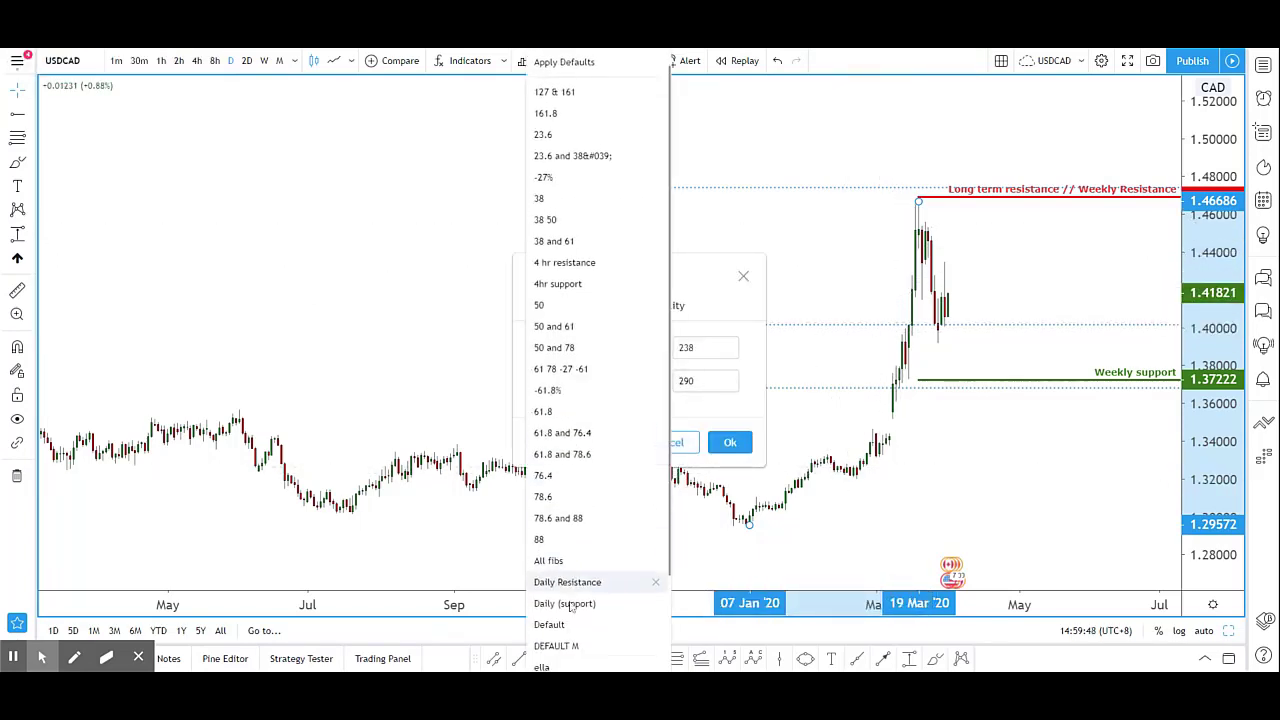
{"action": "scroll", "coordinate": [571, 607], "scroll_direction": "down", "scroll_amount": 1}
{"action": "scroll", "coordinate": [571, 607], "scroll_direction": "down", "scroll_amount": 1}
{"action": "left_click", "coordinate": [571, 582]}
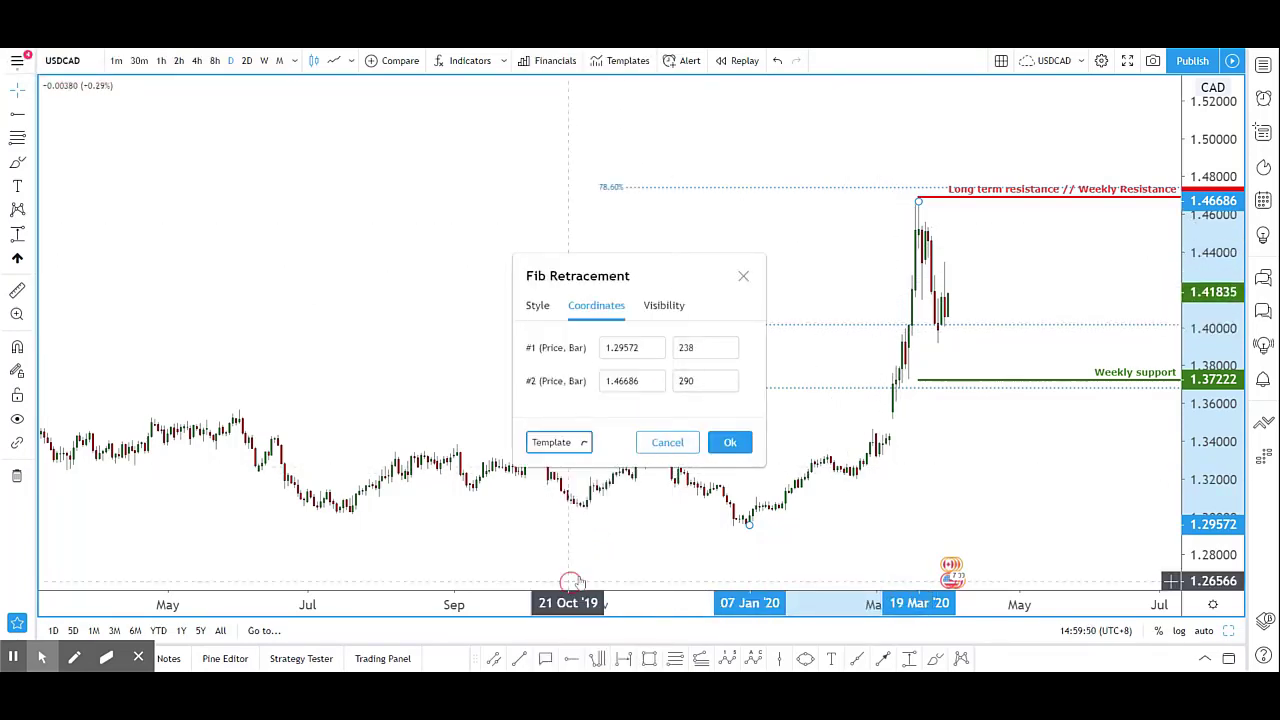
{"action": "left_click", "coordinate": [730, 442]}
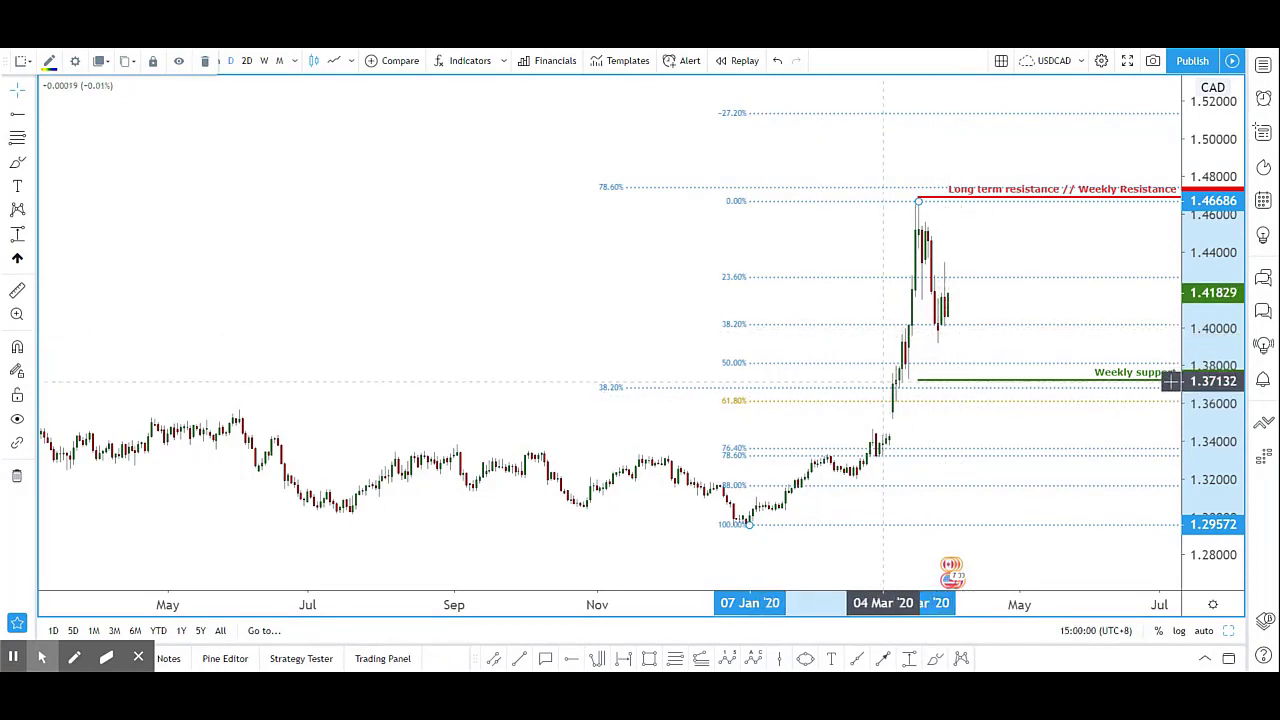
- Apply the 38 template to the January-to-March Fib Retracement to show only its 38.20% level
{"action": "double_click", "coordinate": [817, 362]}
{"action": "left_click", "coordinate": [576, 448]}
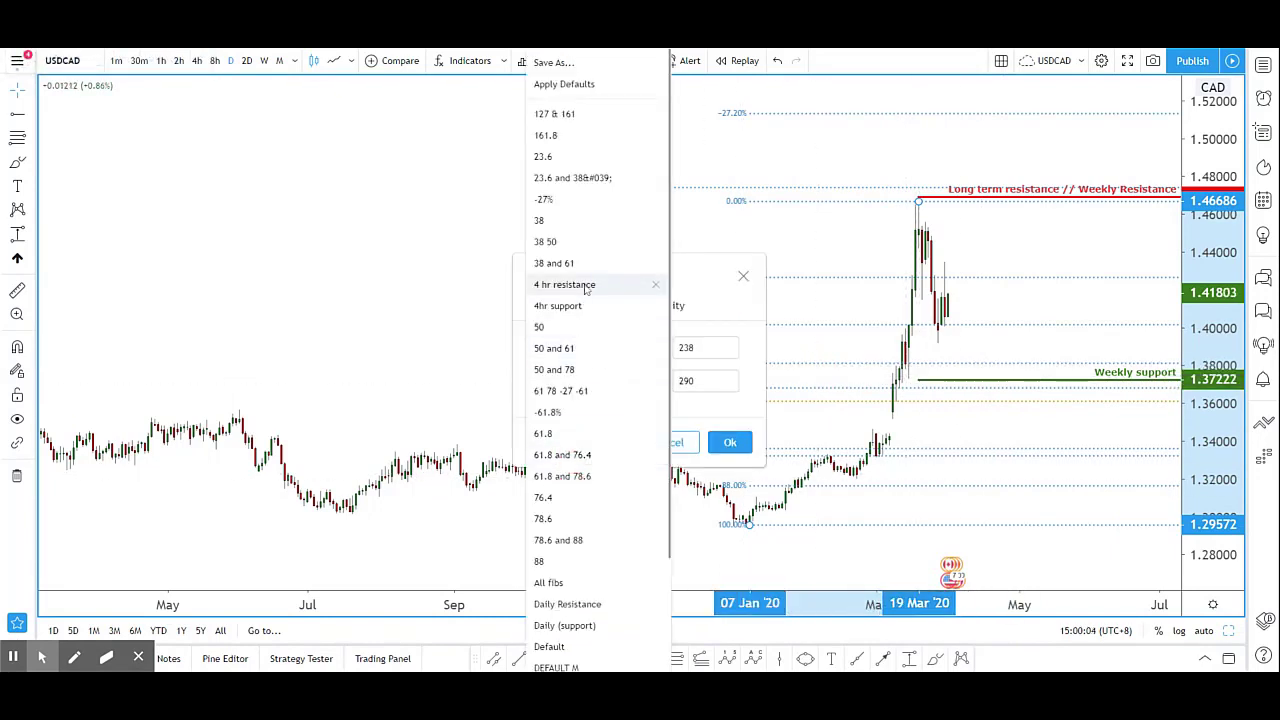
{"action": "left_click", "coordinate": [566, 226]}
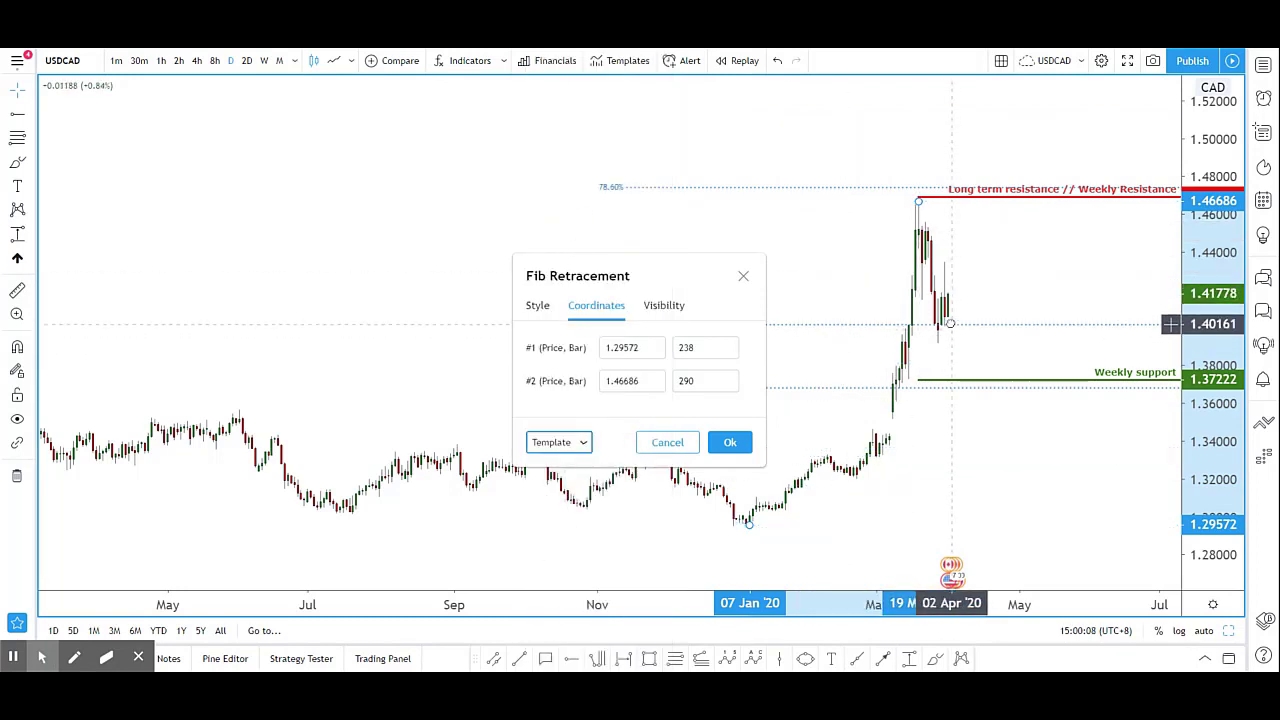
{"action": "left_click", "coordinate": [730, 442]}
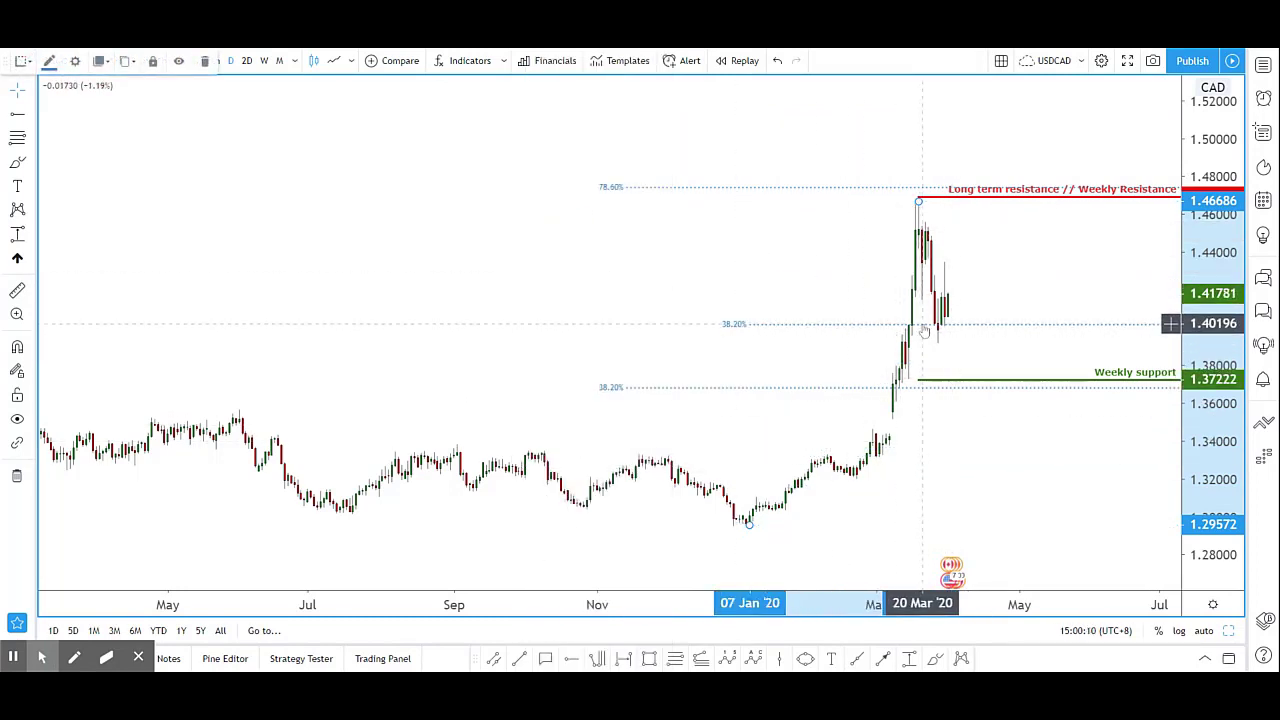
- Place a horizontal ray at the 27 March 2020 low, 1.39225, and apply the zSupport template to it
{"action": "left_click", "coordinate": [569, 660]}
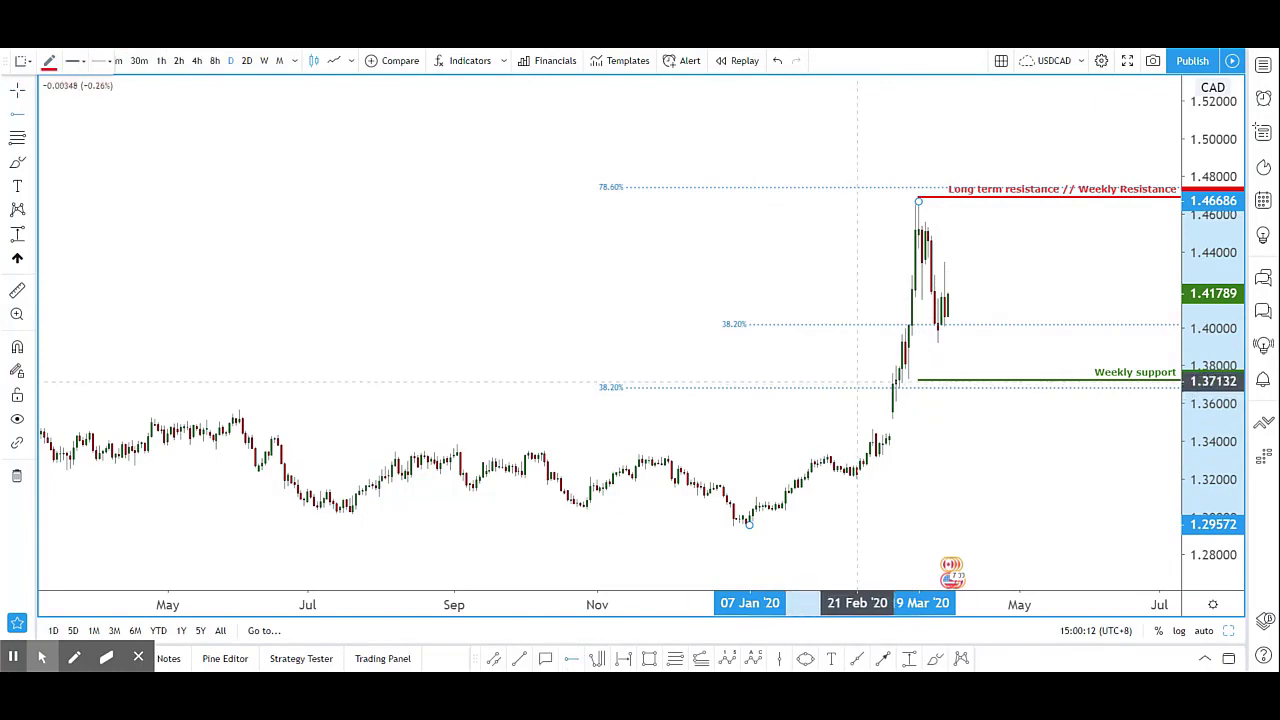
{"action": "left_click", "coordinate": [939, 343]}
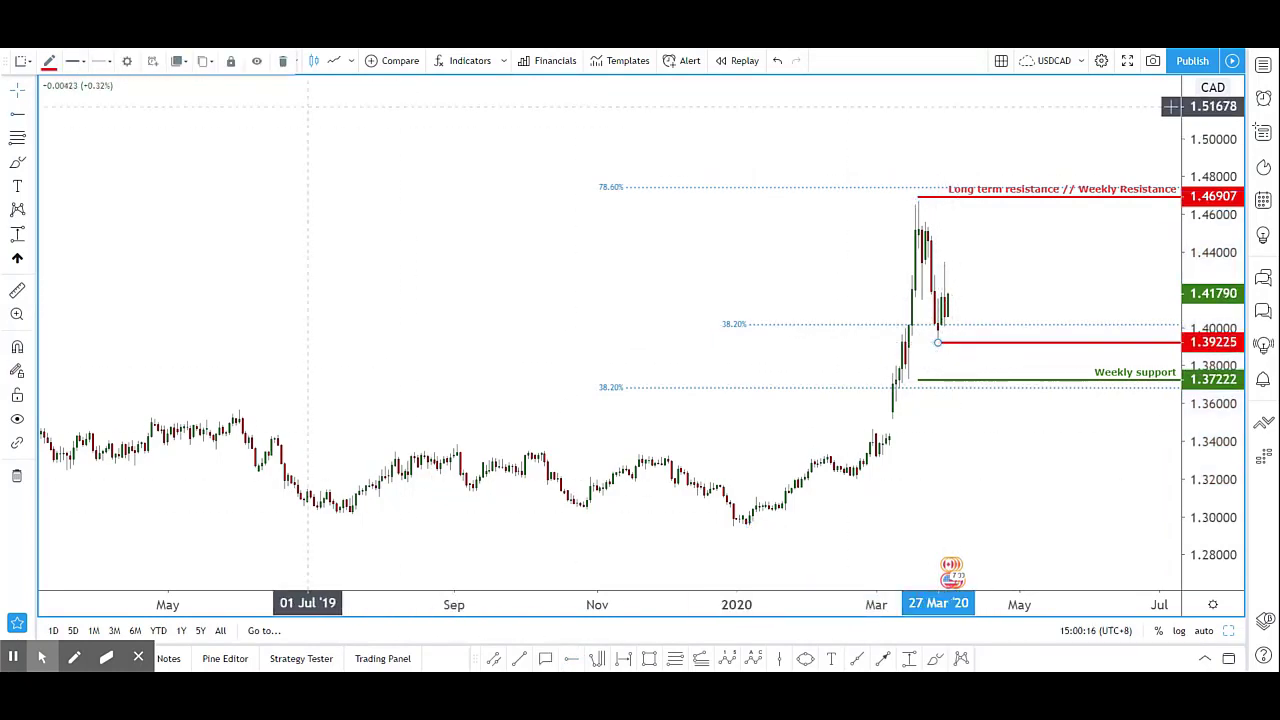
{"action": "left_click", "coordinate": [21, 61]}
{"action": "scroll", "coordinate": [40, 580], "scroll_direction": "down", "scroll_amount": 3}
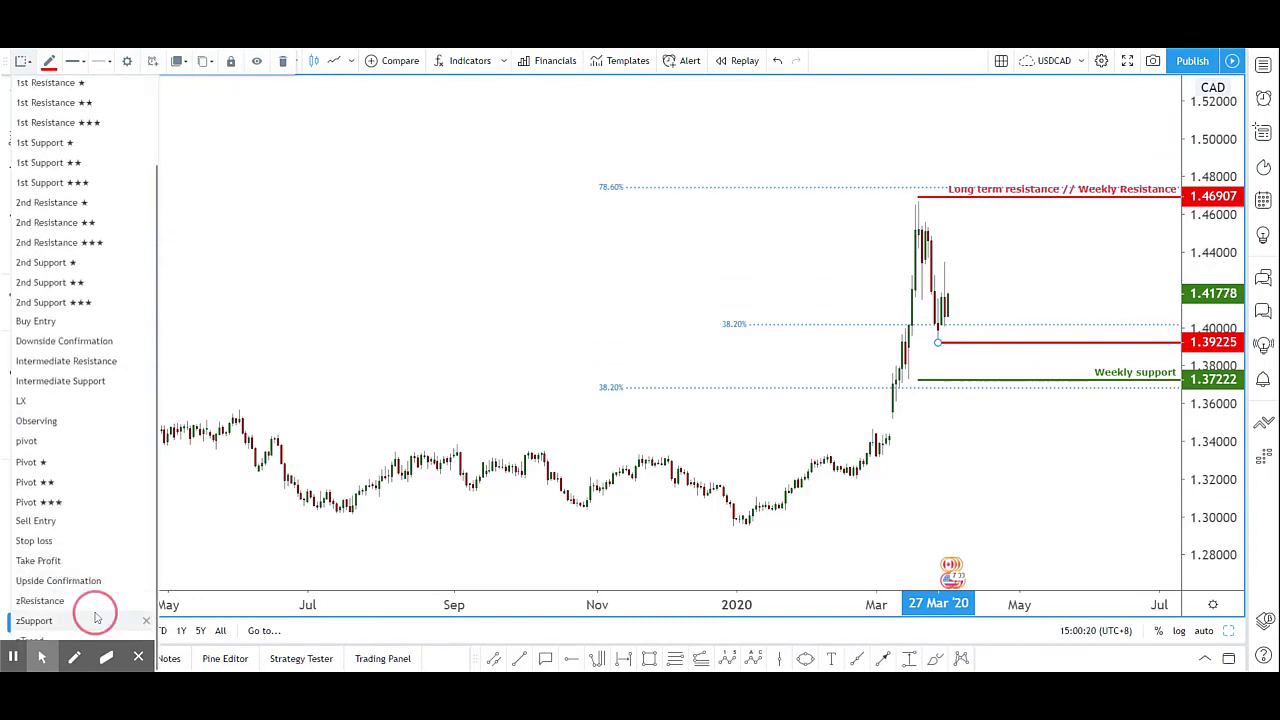
{"action": "left_click", "coordinate": [95, 620]}
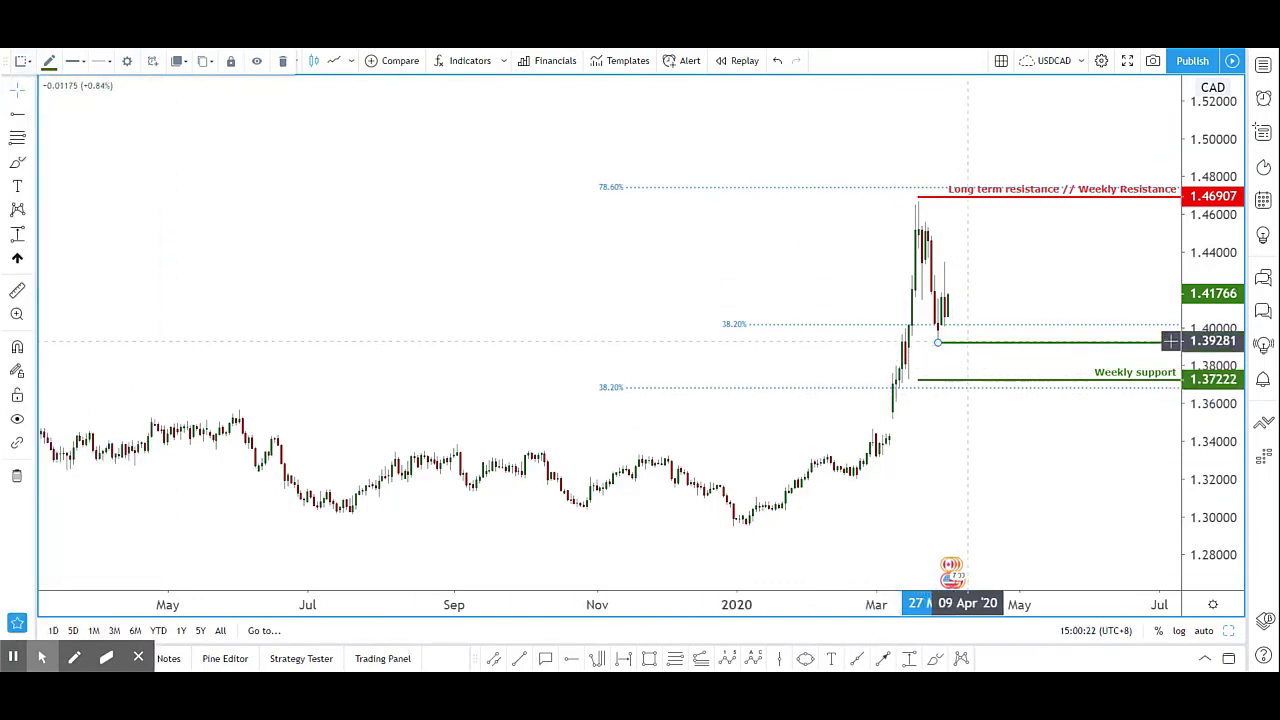
- Label the new support ray at the late-March low "Daily support"
{"action": "double_click", "coordinate": [969, 344]}
{"action": "left_click", "coordinate": [540, 306]}
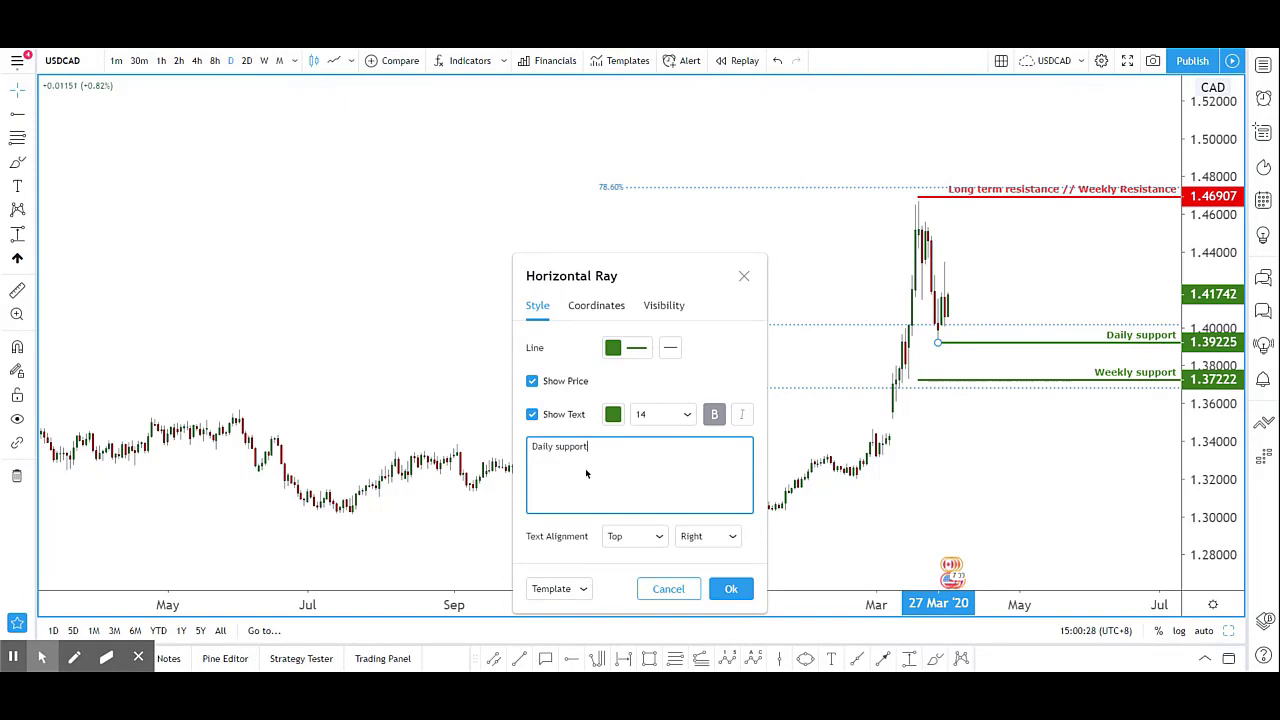
{"action": "left_click", "coordinate": [731, 589]}
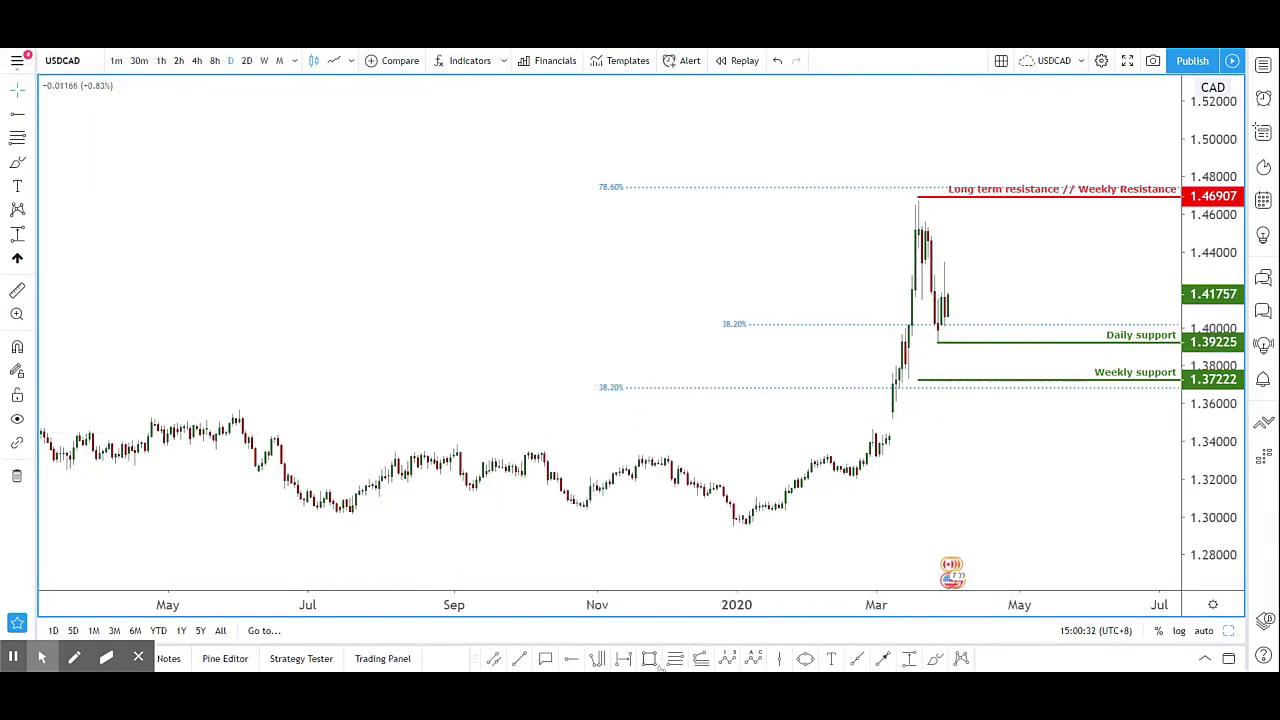
- Draw a rectangle from the Daily support ray at 1.39225 up to the 38.20% level at 1.40161 and apply the Bullish Fundamentals Box template
{"action": "left_click", "coordinate": [938, 343]}
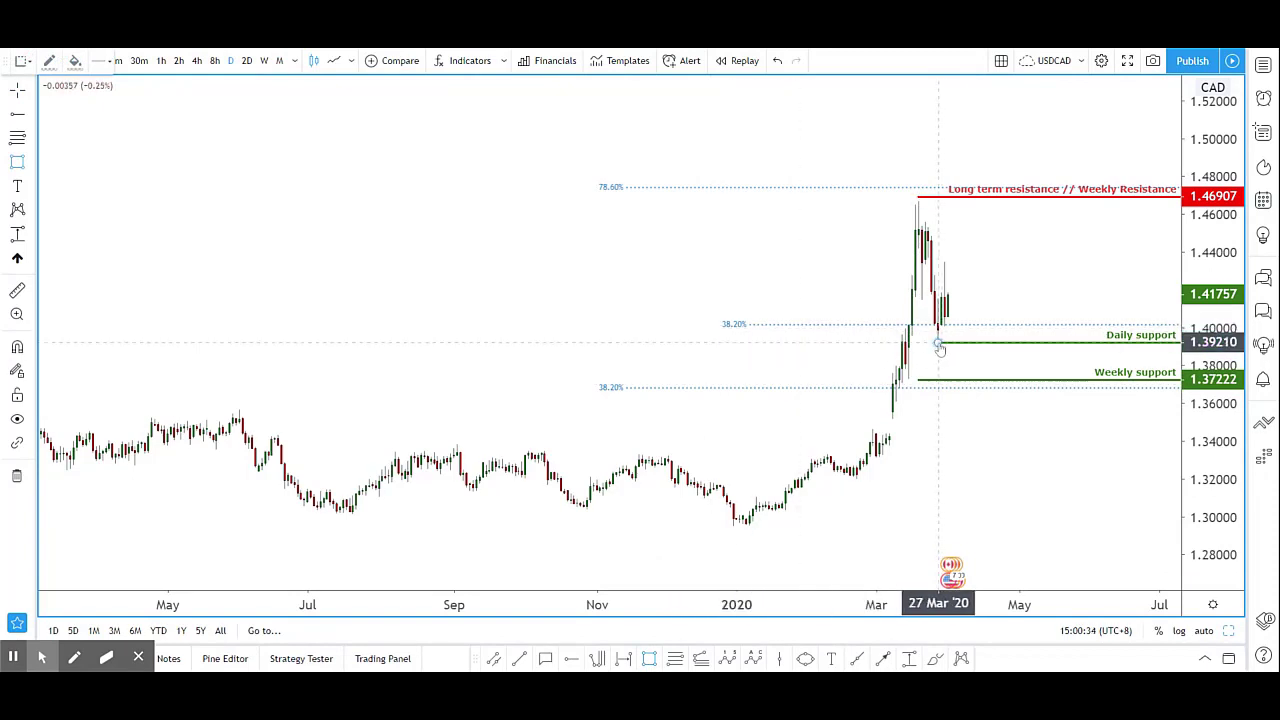
{"action": "left_click_drag", "start_coordinate": [939, 345], "coordinate": [1113, 334]}
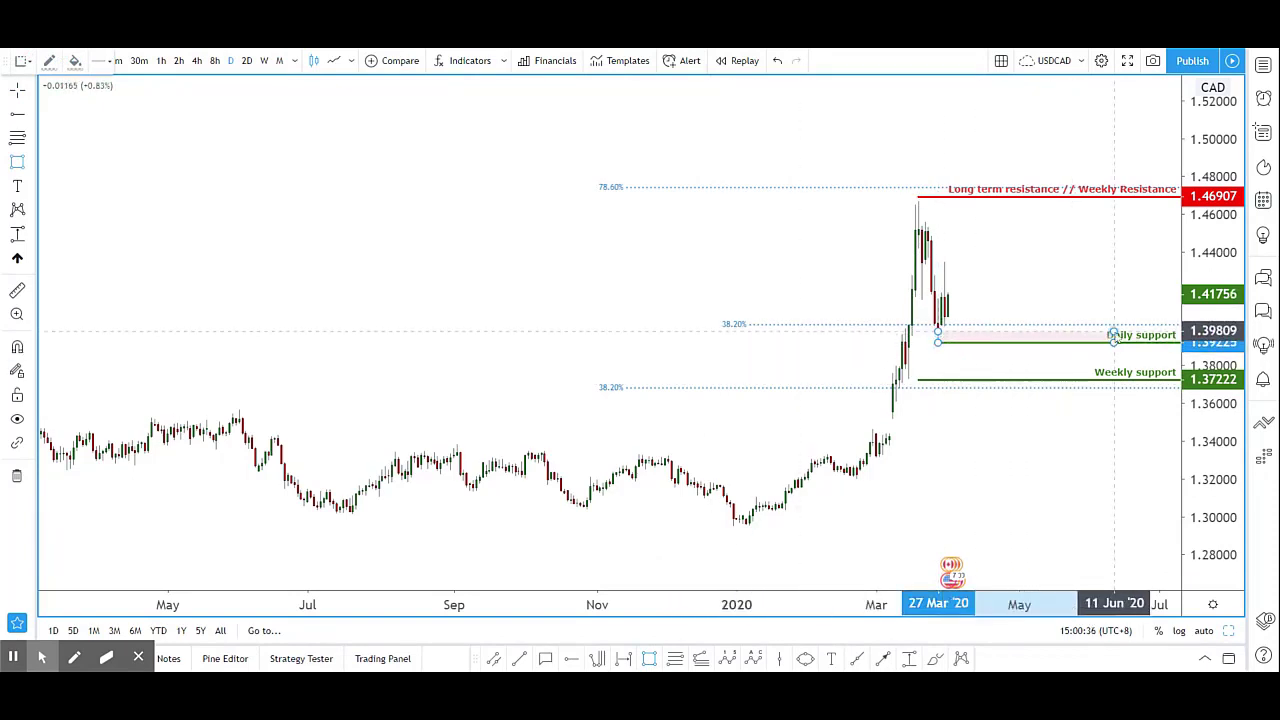
{"action": "left_click", "coordinate": [24, 61]}
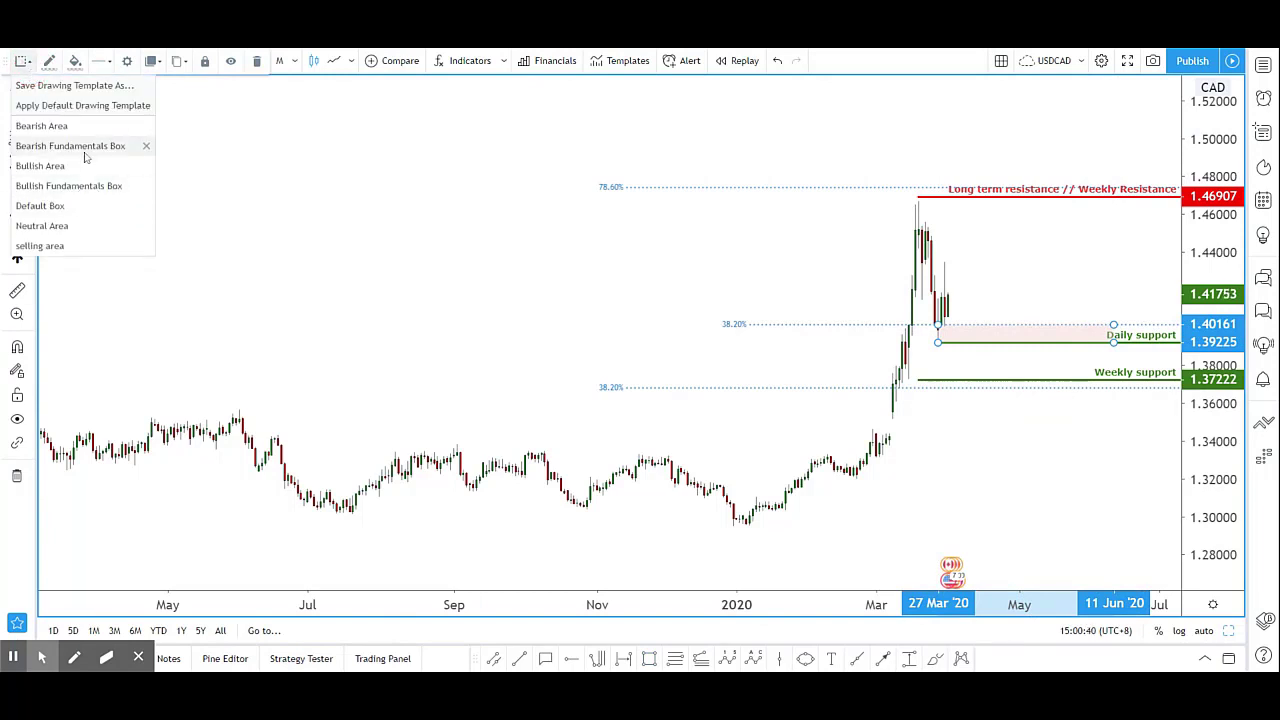
{"action": "left_click", "coordinate": [80, 186]}
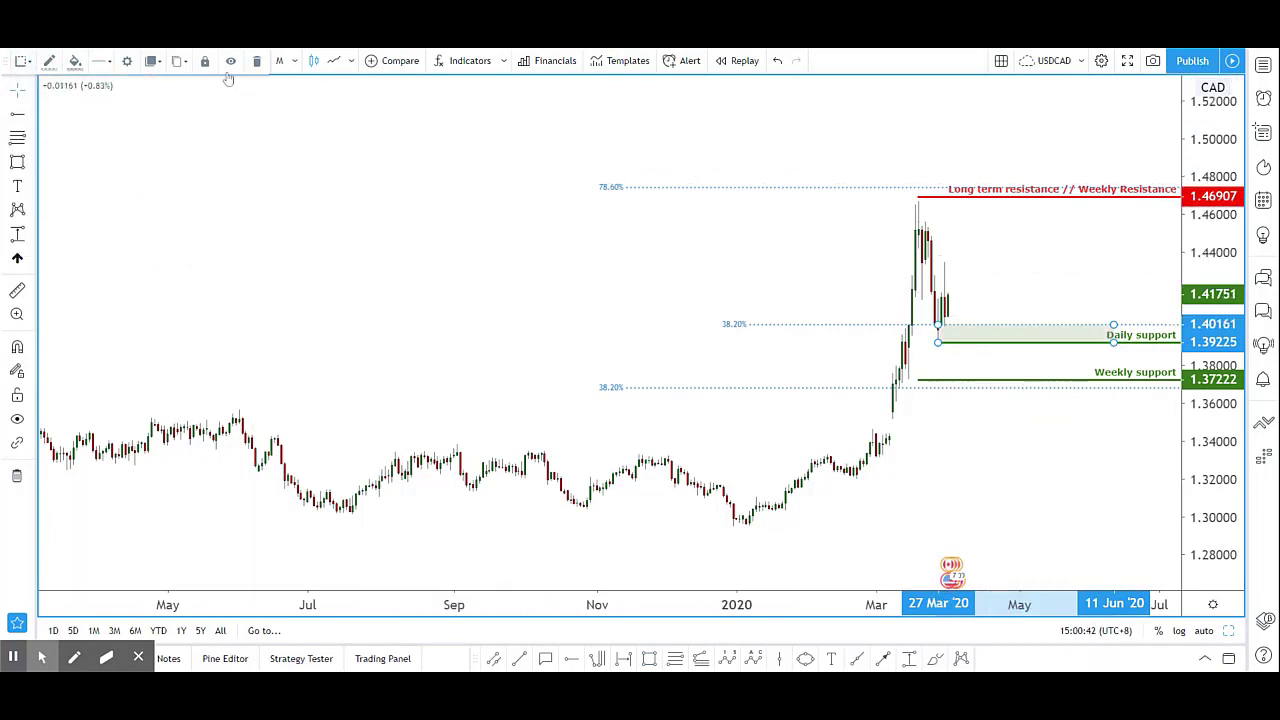
- Extend the daily support rectangle into the future by setting its second point to bar 5000
{"action": "left_click", "coordinate": [127, 61]}
{"action": "left_click", "coordinate": [596, 305]}
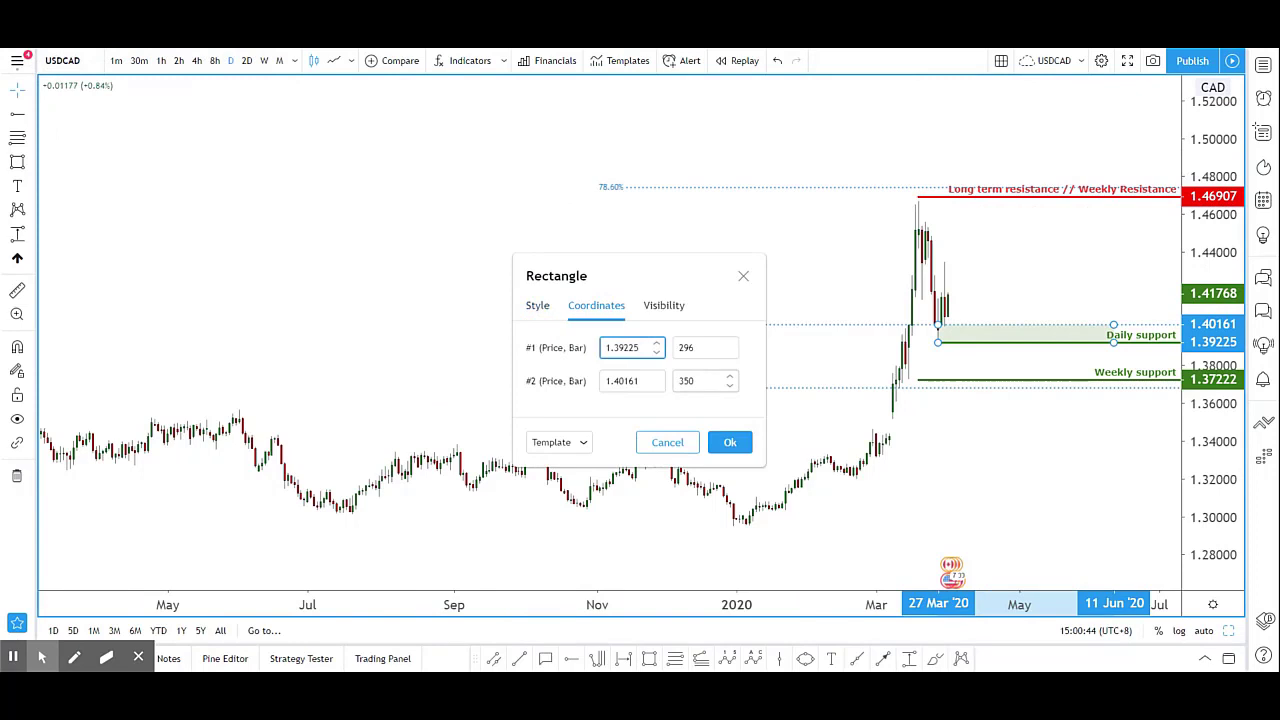
{"action": "type", "text": "00"}
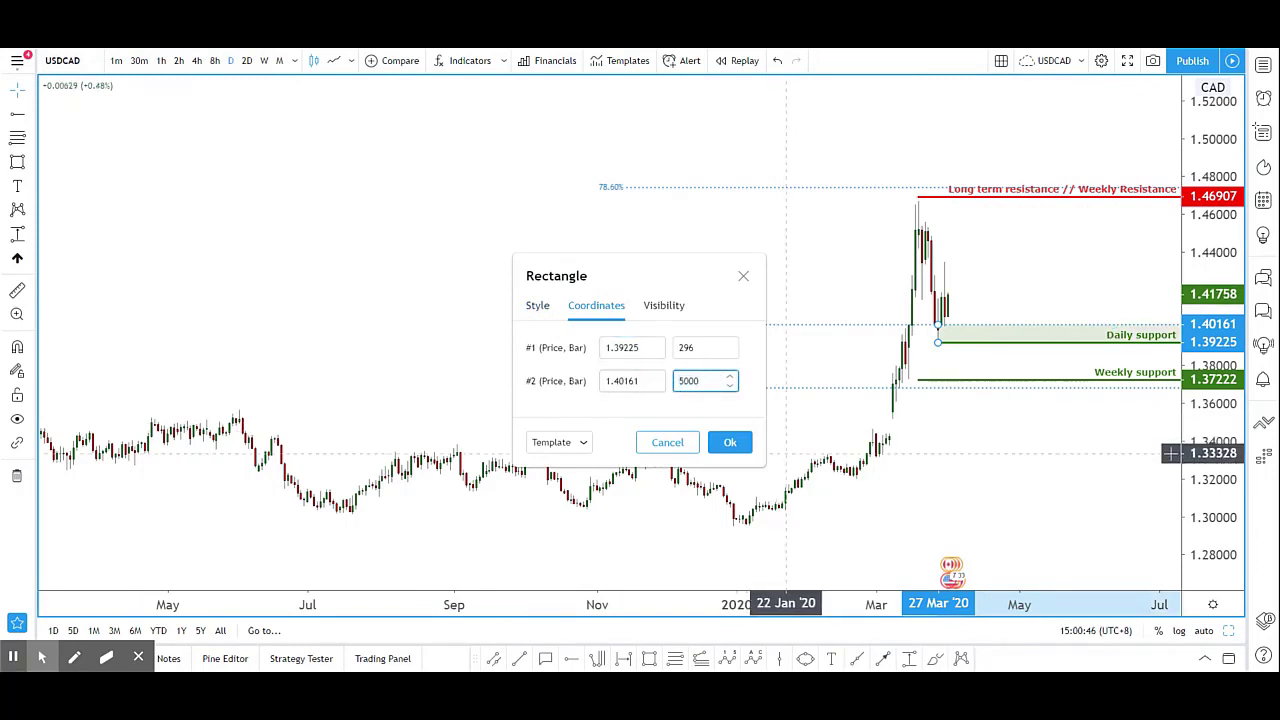
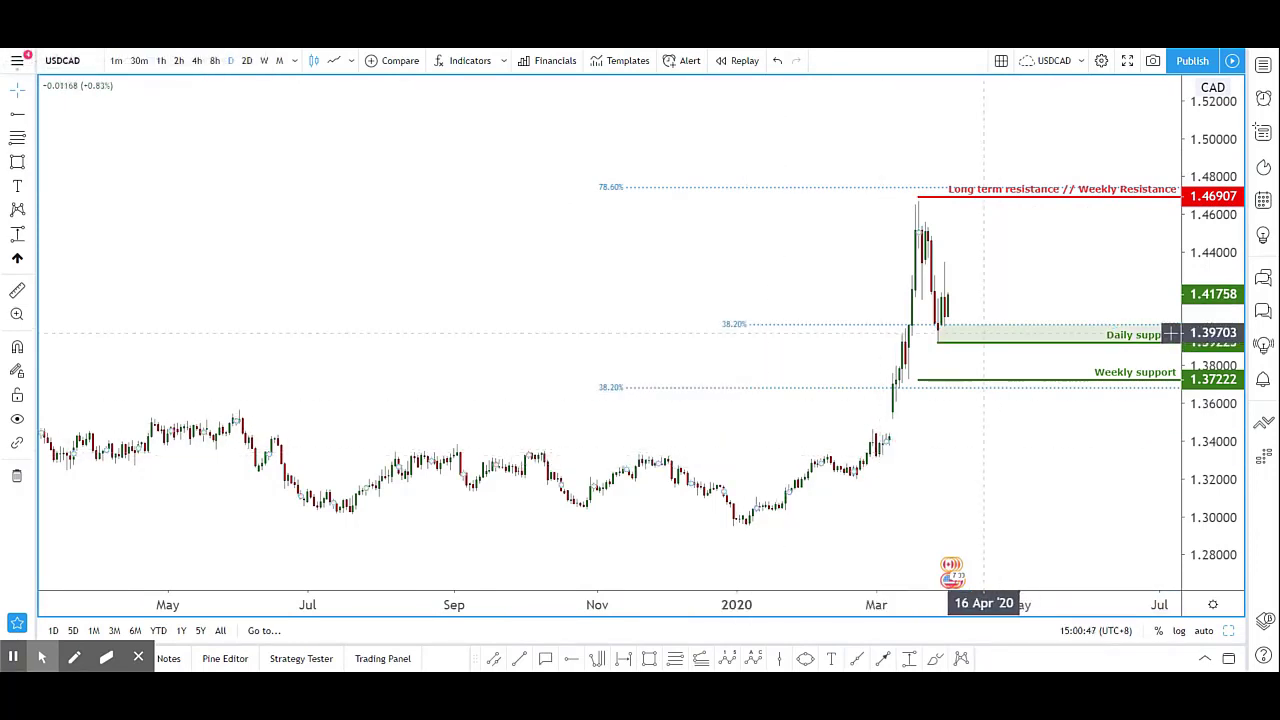
- Brush a projected path dipping into the daily support zone and rising to the resistance ray, and undo the stroke
{"action": "left_click", "coordinate": [935, 657]}
{"action": "mouse_move", "coordinate": [955, 302]}
{"action": "left_mouse_down"}
{"action": "mouse_move", "coordinate": [975, 342]}
{"action": "mouse_move", "coordinate": [1000, 290]}
{"action": "mouse_move", "coordinate": [995, 202]}
{"action": "mouse_move", "coordinate": [1027, 231]}
{"action": "left_mouse_up"}
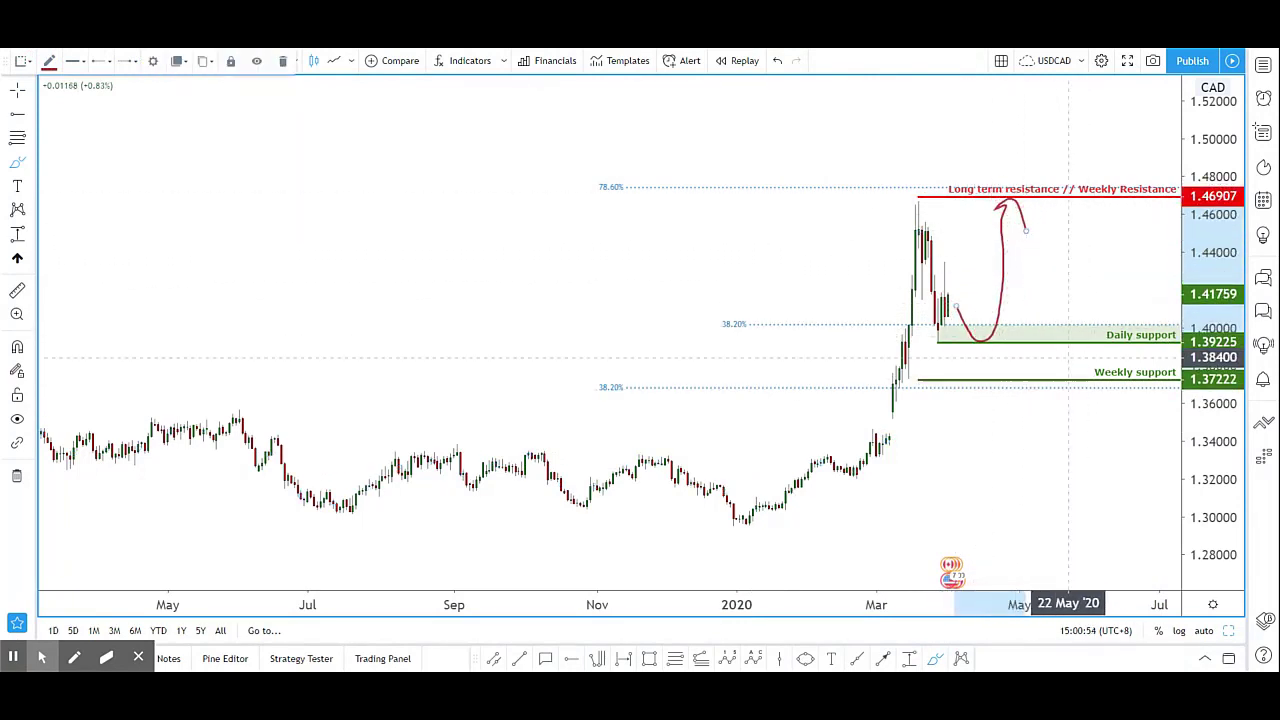
{"action": "key", "text": "ctrl+z"}
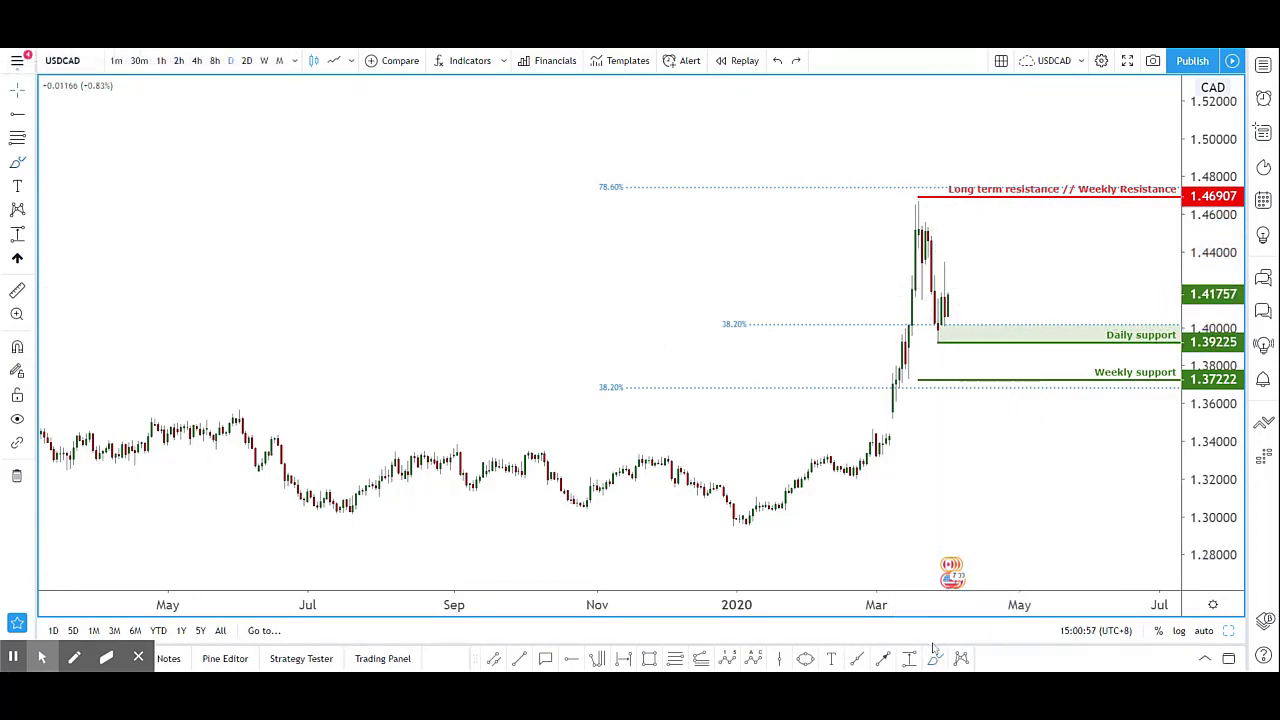
- Brush a projected path rising briefly and falling through daily support towards the Weekly support ray, and undo the stroke
{"action": "left_click", "coordinate": [971, 338]}
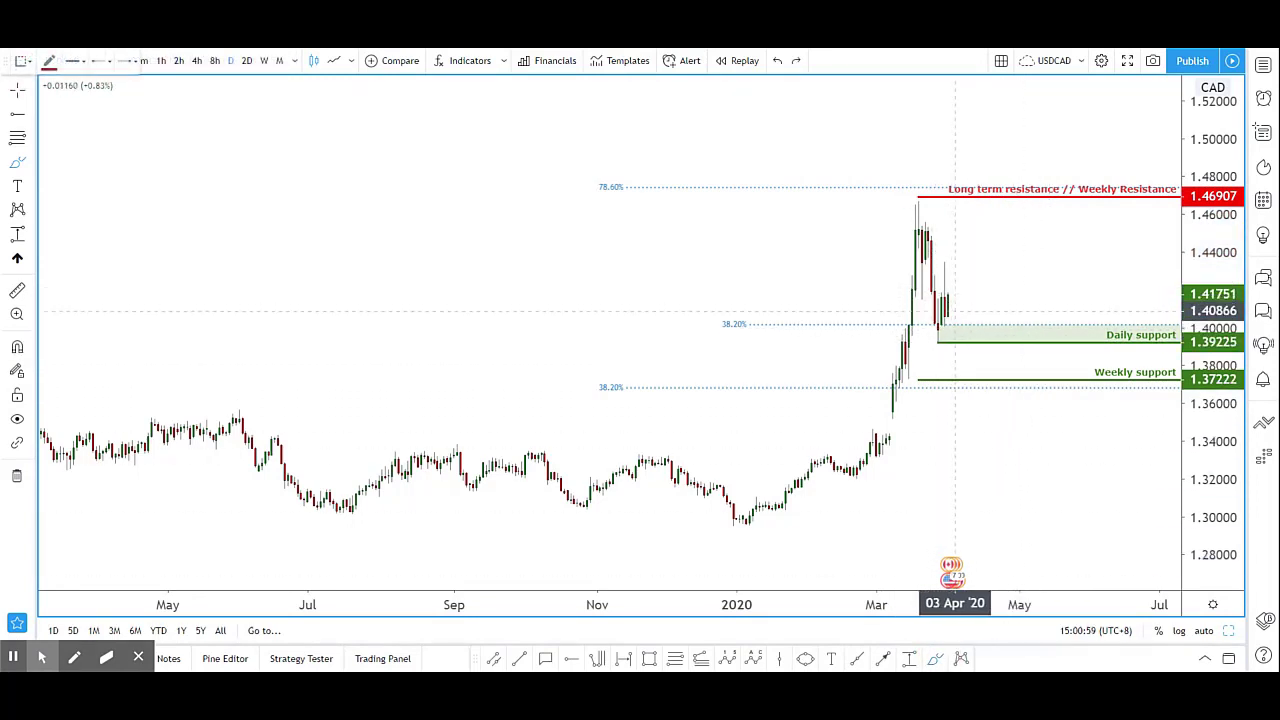
{"action": "mouse_move", "coordinate": [955, 315]}
{"action": "left_mouse_down"}
{"action": "mouse_move", "coordinate": [979, 261]}
{"action": "mouse_move", "coordinate": [1017, 366]}
{"action": "mouse_move", "coordinate": [997, 360]}
{"action": "mouse_move", "coordinate": [1022, 357]}
{"action": "left_mouse_up"}
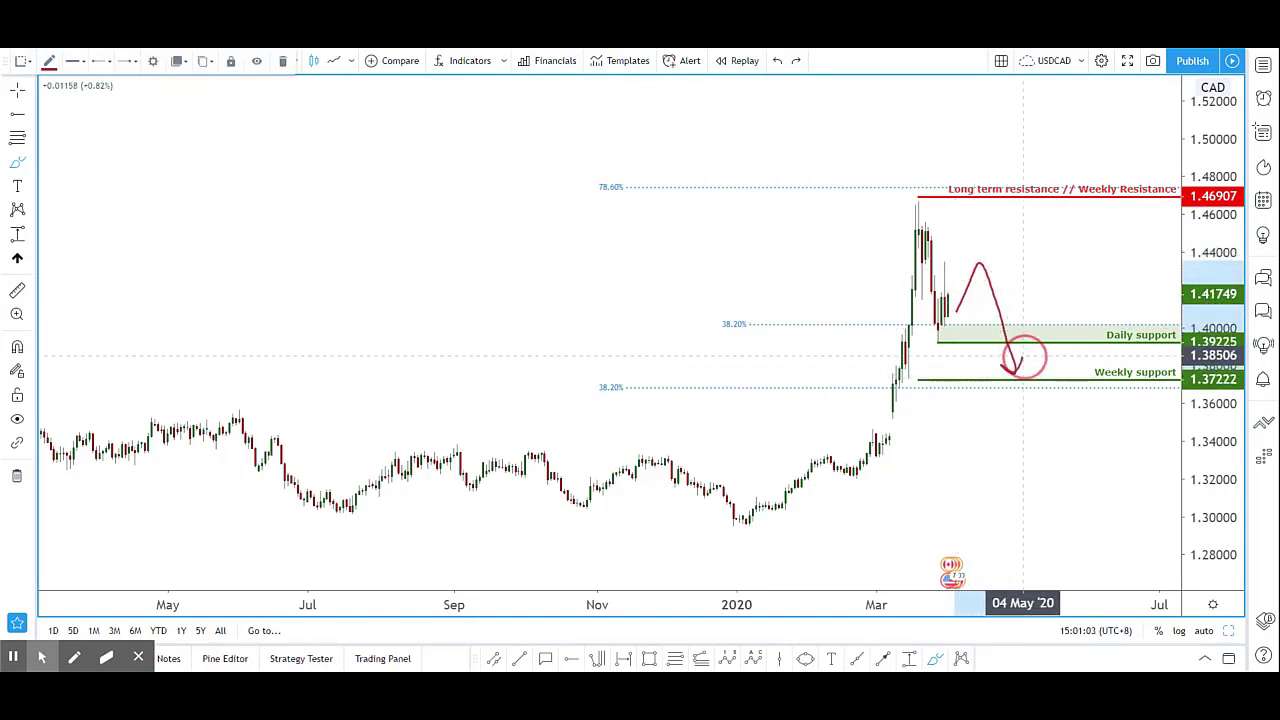
{"action": "key", "text": "ctrl+z"}
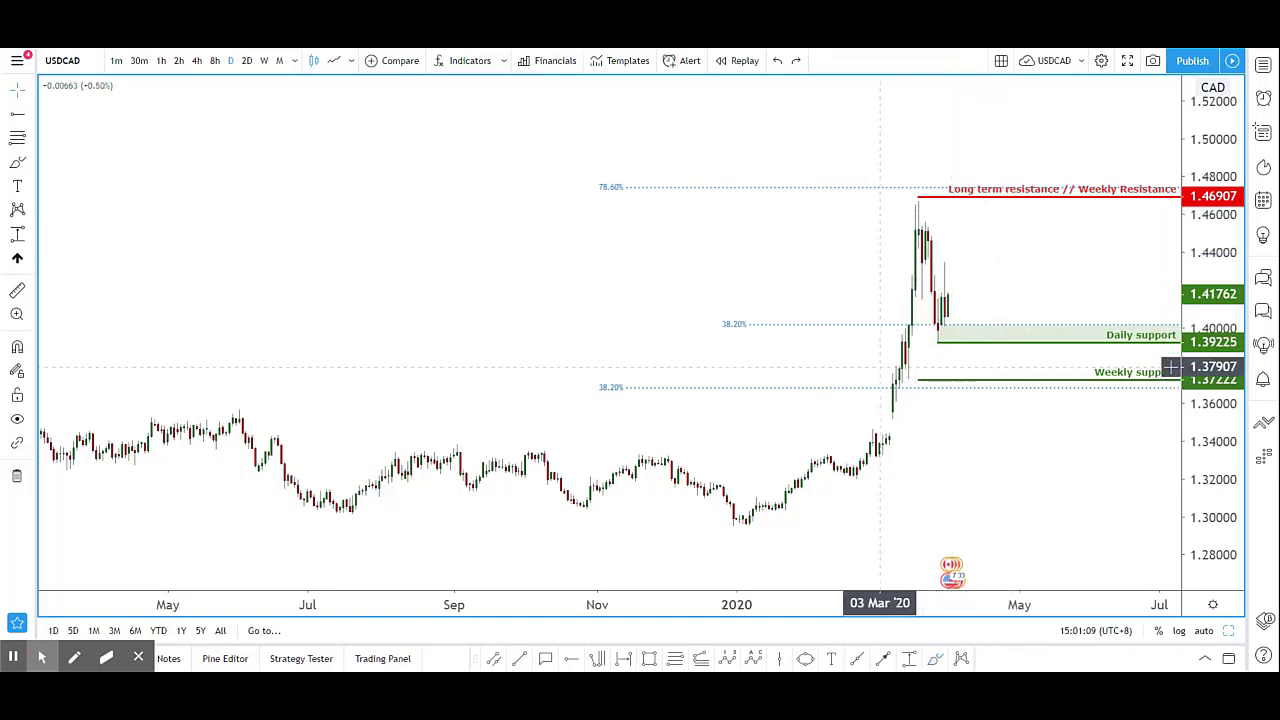
- Draw a Fib Retracement from the swing high at 1.46686 to the 27 Mar 2020 low at 1.39225 and display all its levels
{"action": "left_click", "coordinate": [673, 660]}
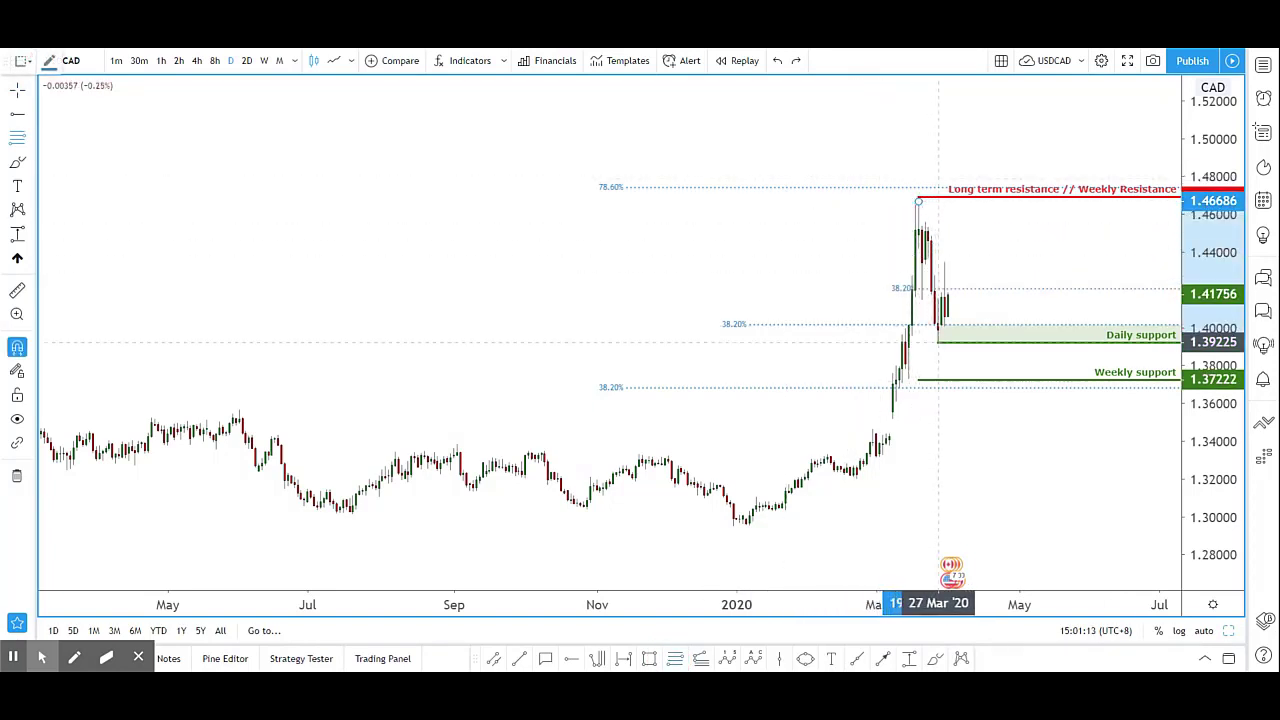
{"action": "left_click", "coordinate": [937, 342]}
{"action": "double_click", "coordinate": [911, 297]}
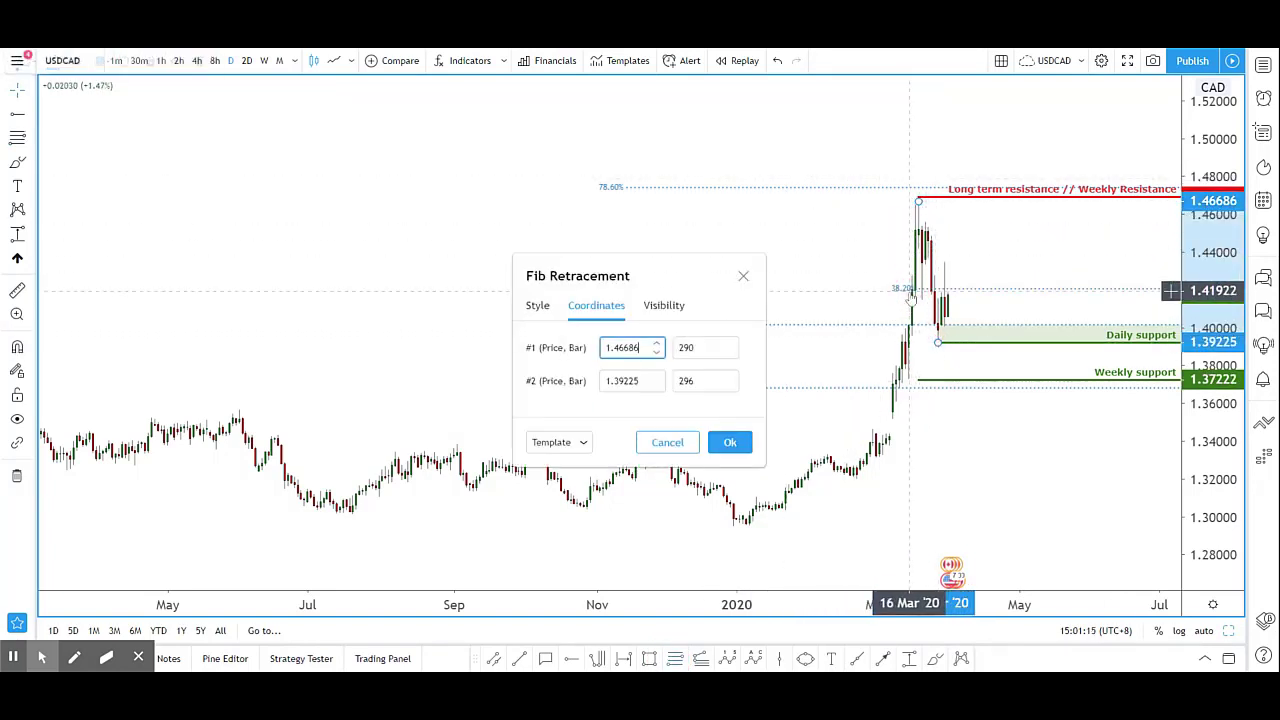
{"action": "left_click", "coordinate": [586, 443]}
{"action": "scroll", "coordinate": [564, 560], "scroll_direction": "down", "scroll_amount": 3}
{"action": "left_click", "coordinate": [565, 593]}
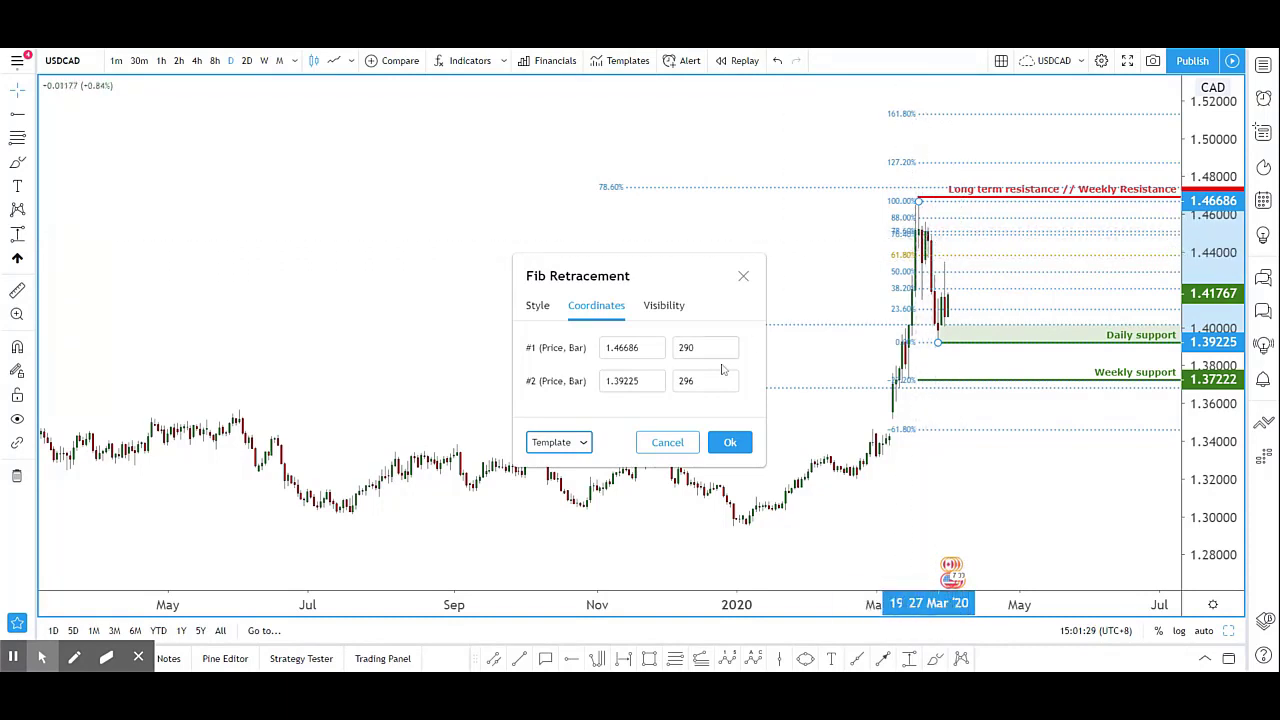
- Reduce the new Fibonacci retracement to its 61.80% level by applying the 61.8 template
{"action": "left_click", "coordinate": [571, 442]}
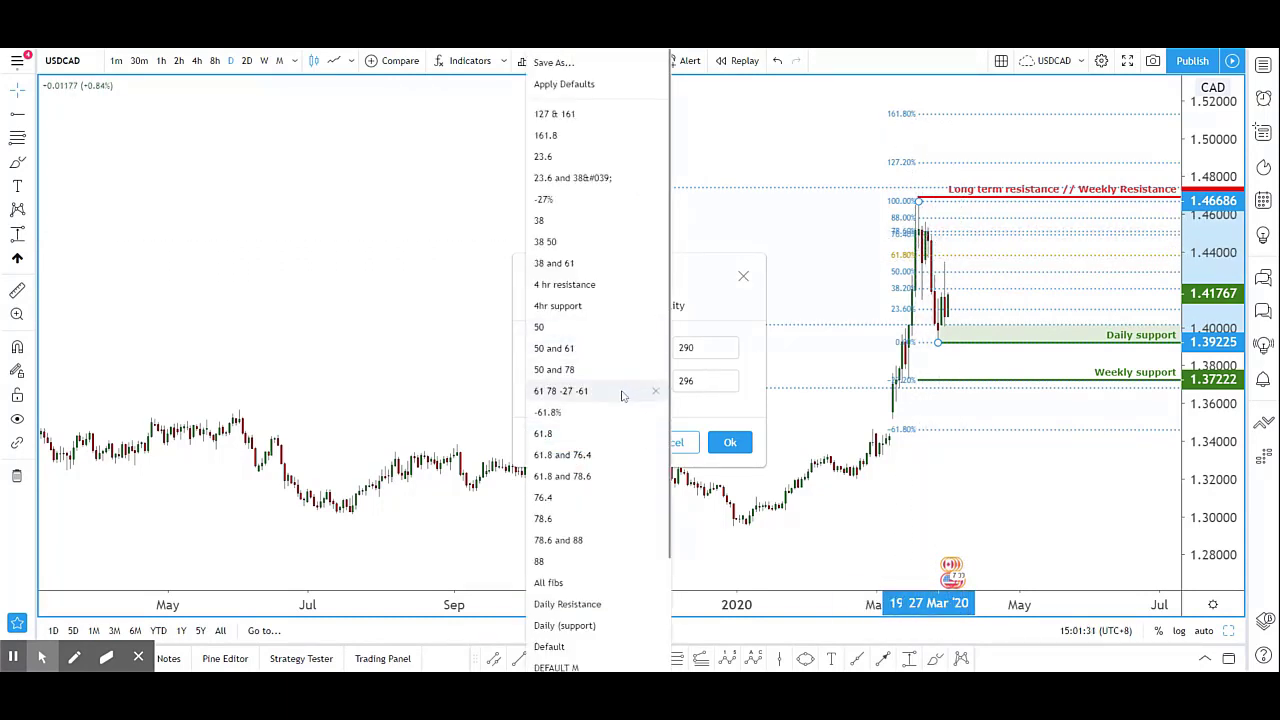
{"action": "left_click", "coordinate": [600, 475]}
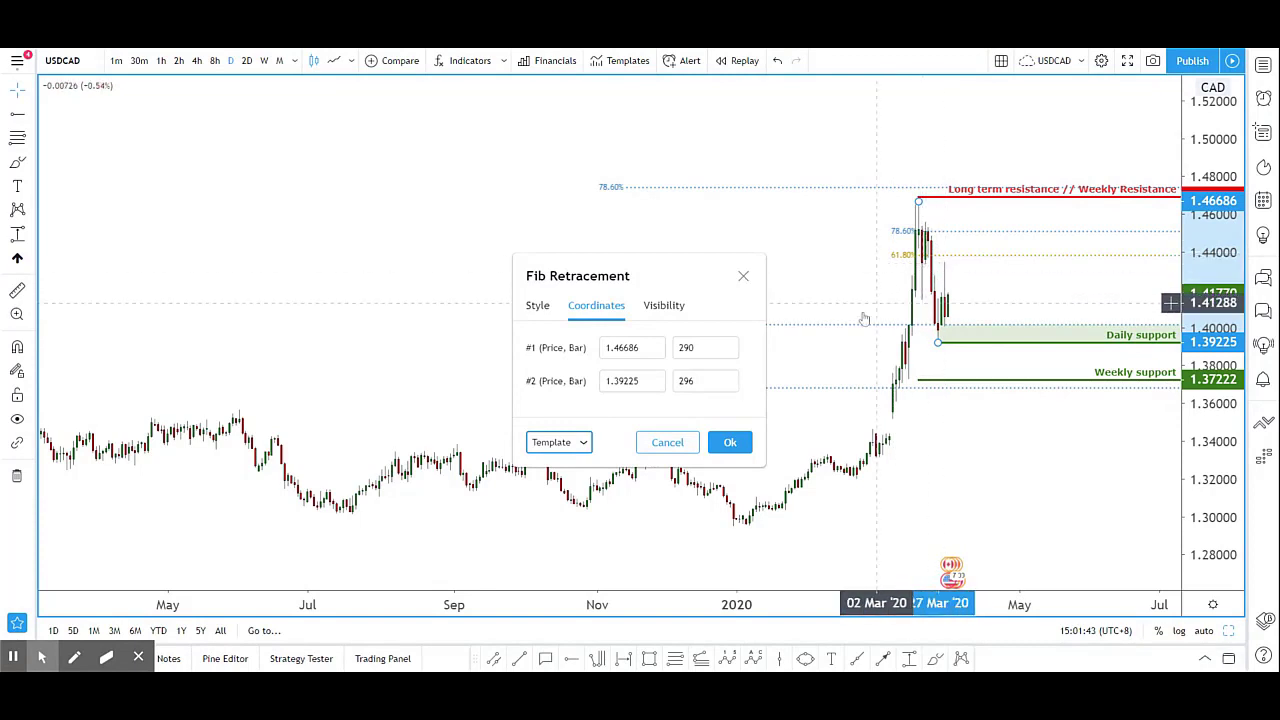
{"action": "left_click", "coordinate": [587, 449]}
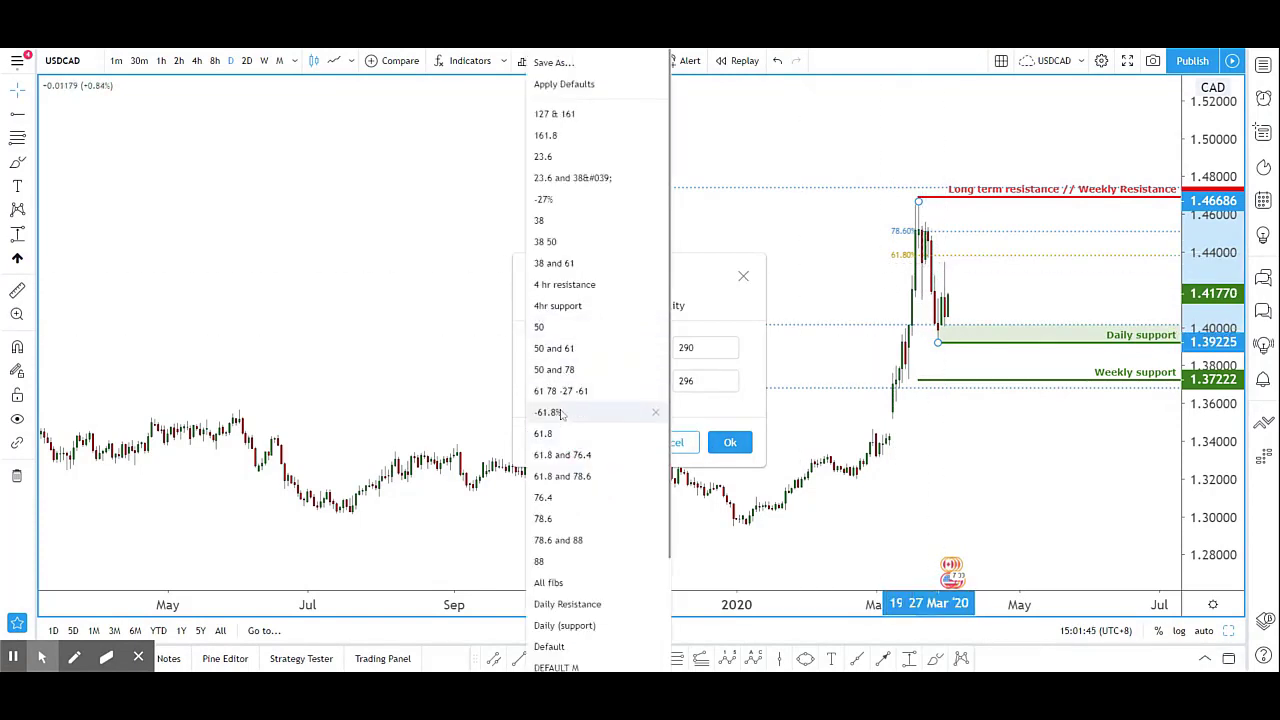
{"action": "left_click", "coordinate": [565, 434]}
{"action": "left_click", "coordinate": [729, 442]}
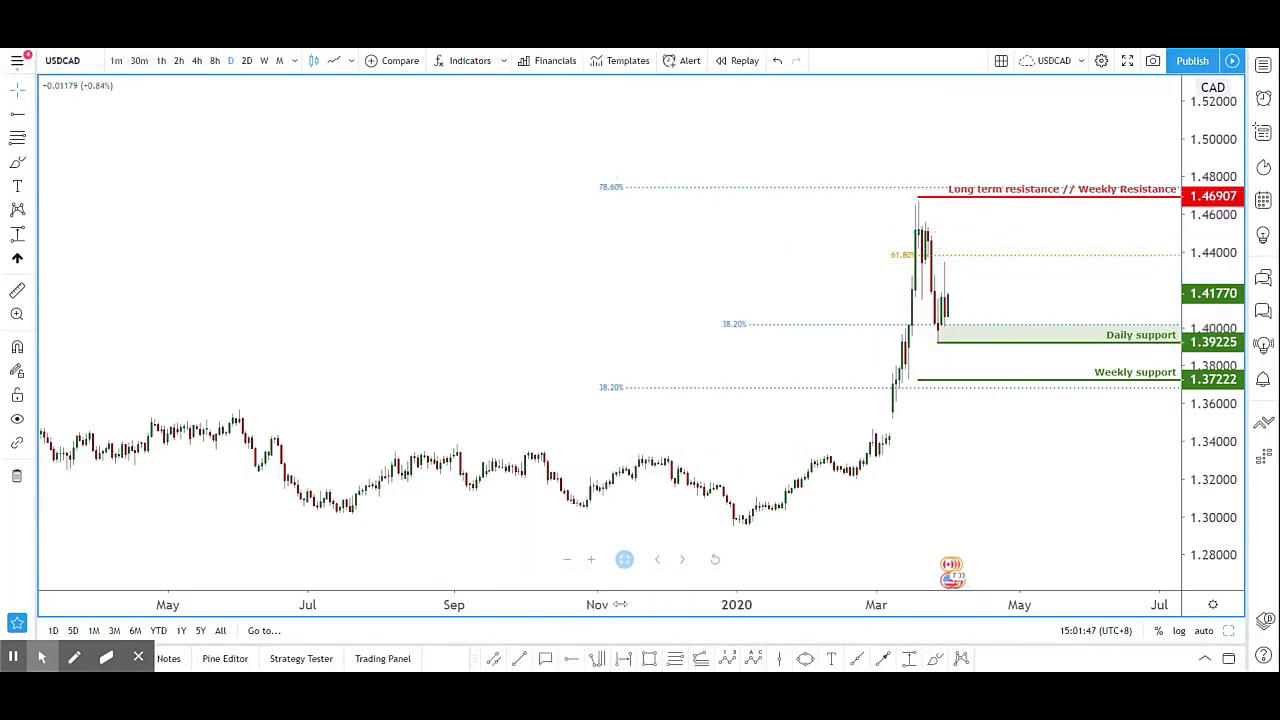
- Draw a red horizontal resistance ray at 1.43455 from 20 Mar 2020 and label it "Daily resistance"
{"action": "left_click", "coordinate": [570, 660]}
{"action": "left_click", "coordinate": [921, 262]}
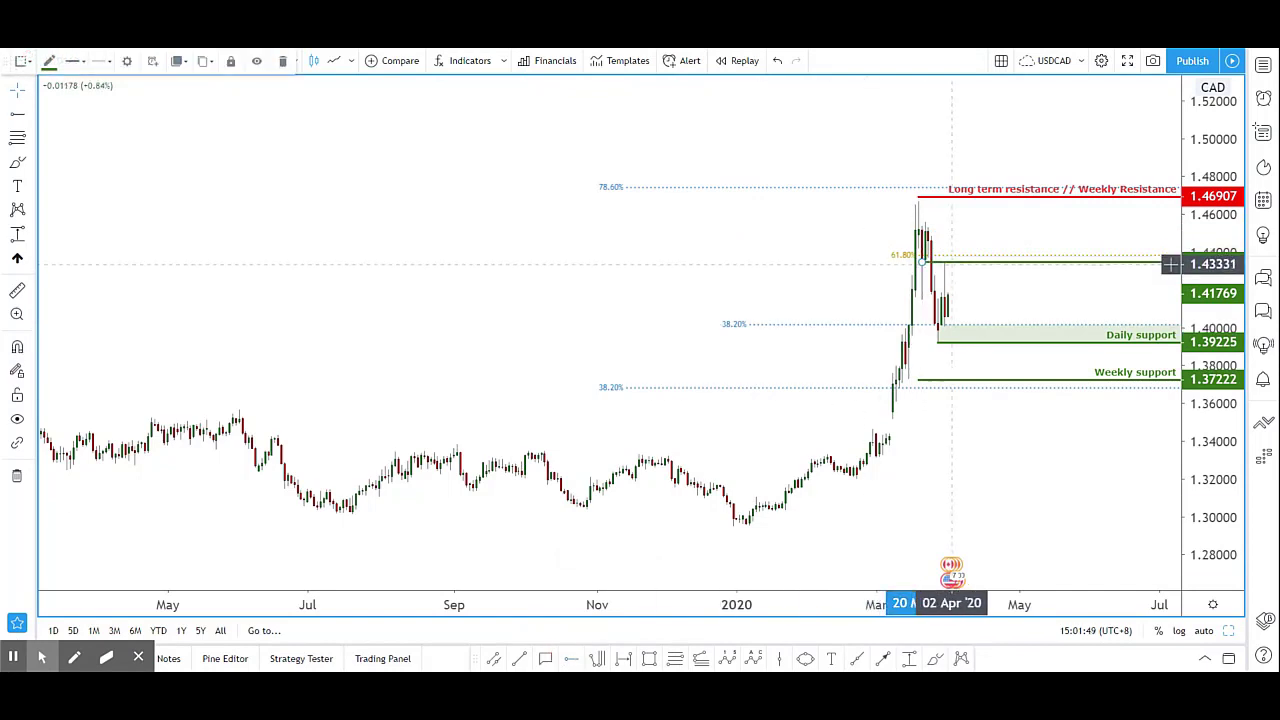
{"action": "double_click", "coordinate": [957, 266]}
{"action": "left_click", "coordinate": [548, 442]}
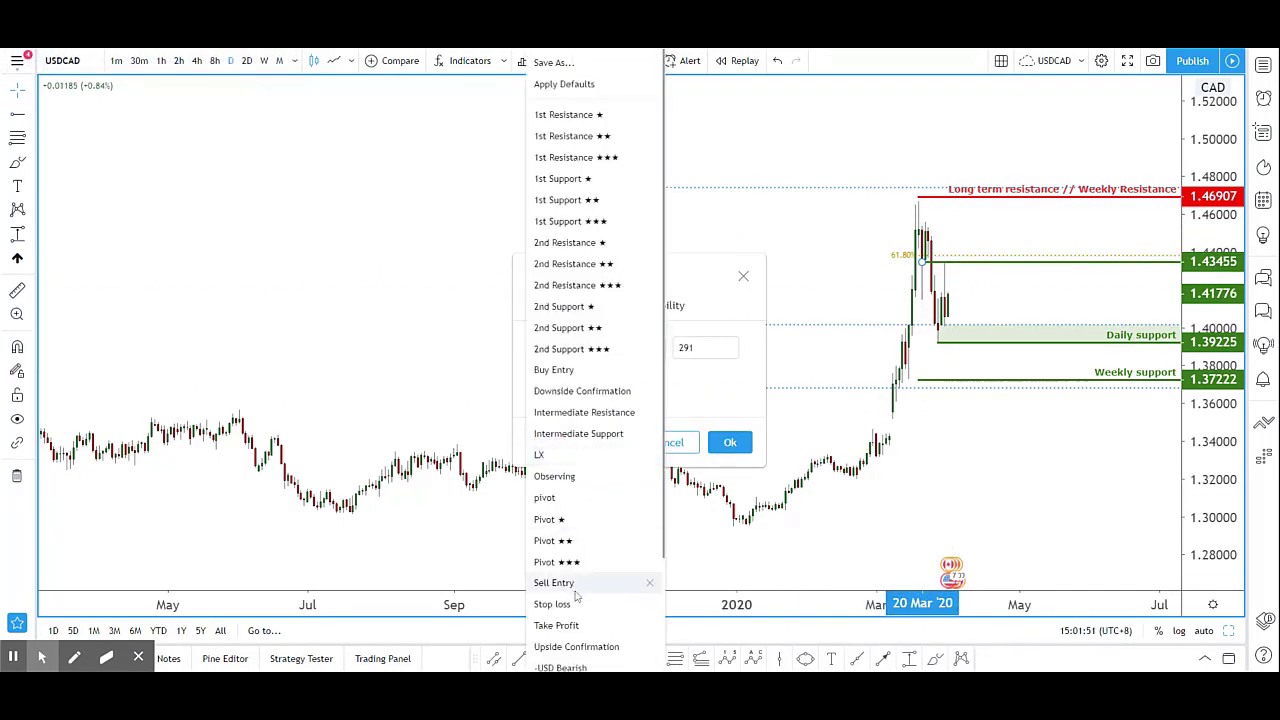
{"action": "scroll", "coordinate": [563, 600], "scroll_direction": "down", "scroll_amount": 2}
{"action": "left_click", "coordinate": [557, 593]}
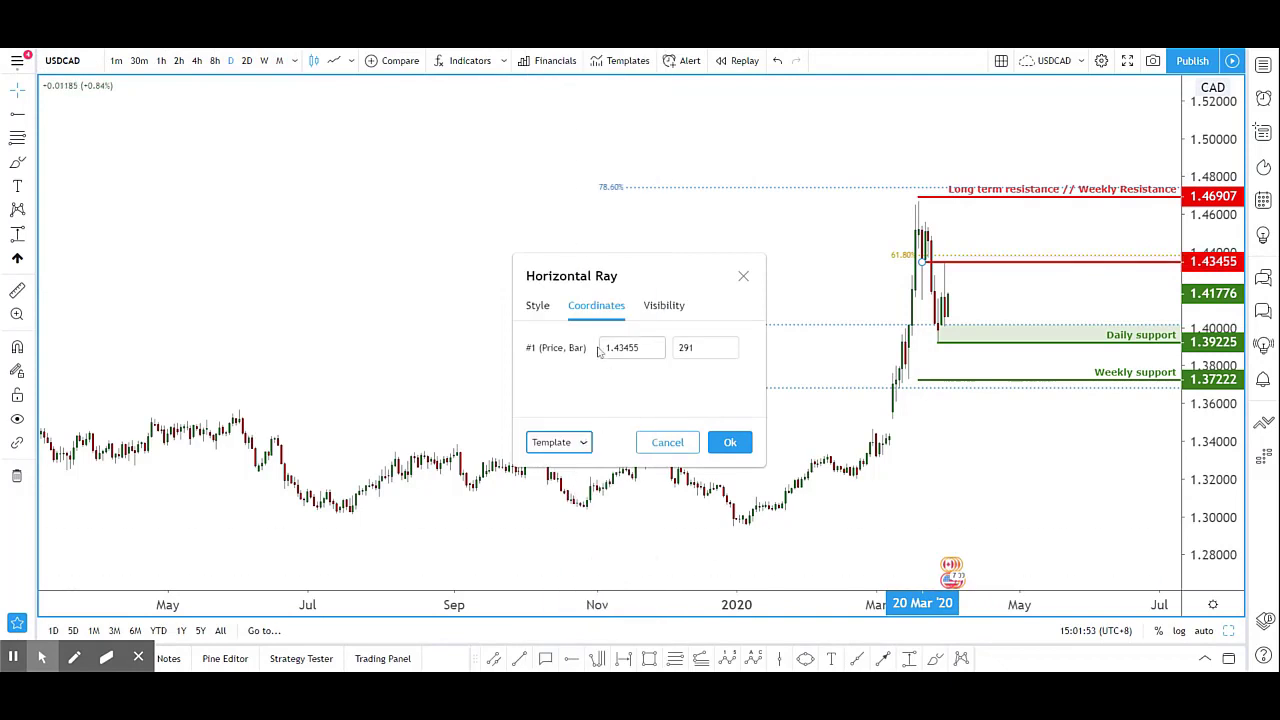
{"action": "left_click", "coordinate": [539, 306]}
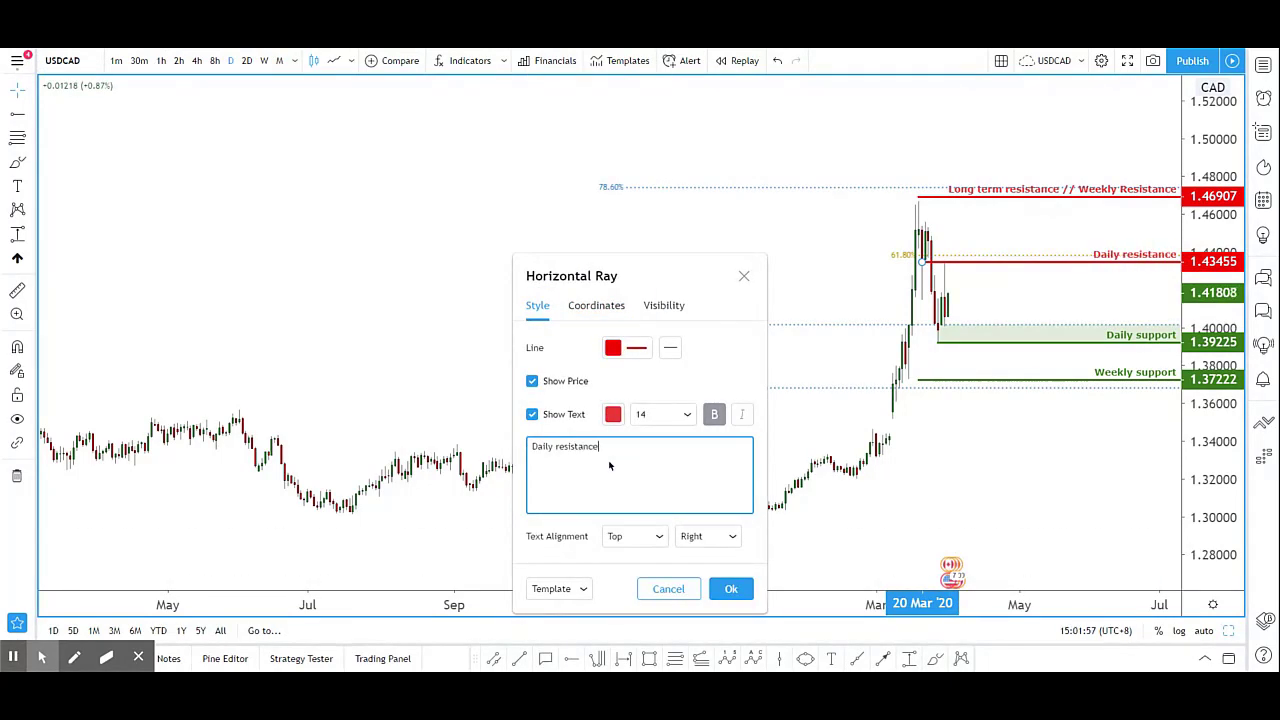
{"action": "left_click", "coordinate": [729, 588]}
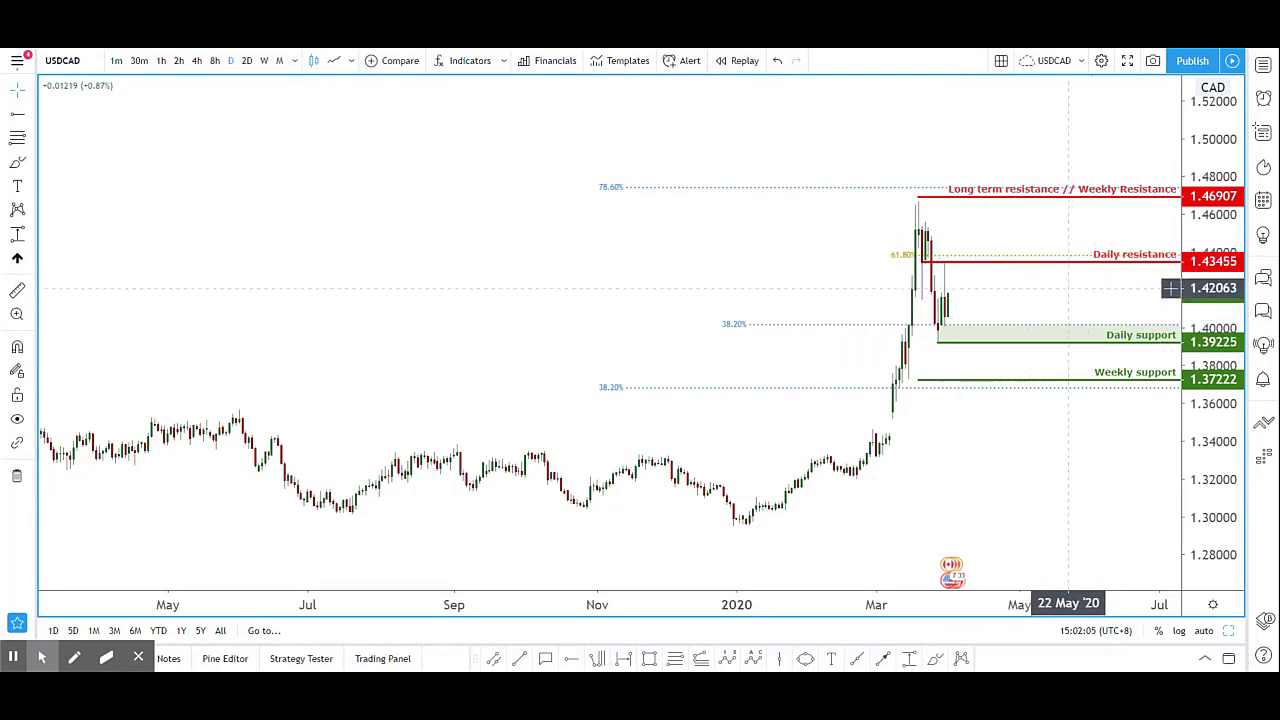
- Switch to the 4-hour chart and set the first point of the 38.20% retracement at daily support to bar 200
{"action": "left_click", "coordinate": [200, 65]}
{"action": "scroll", "coordinate": [1000, 436], "scroll_direction": "down", "scroll_amount": 2}
{"action": "left_click_drag", "start_coordinate": [1000, 436], "coordinate": [945, 436]}
{"action": "scroll", "coordinate": [945, 436], "scroll_direction": "up", "scroll_amount": 2}
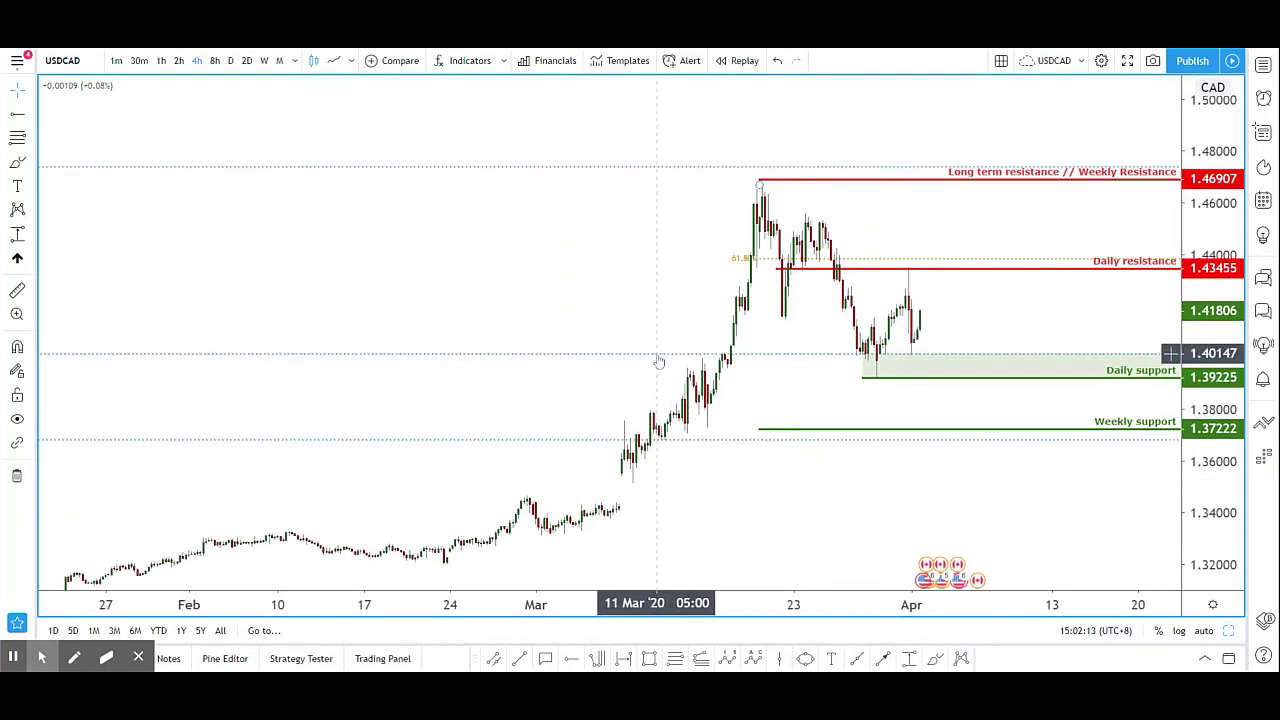
{"action": "double_click", "coordinate": [657, 354]}
{"action": "left_click", "coordinate": [583, 117]}
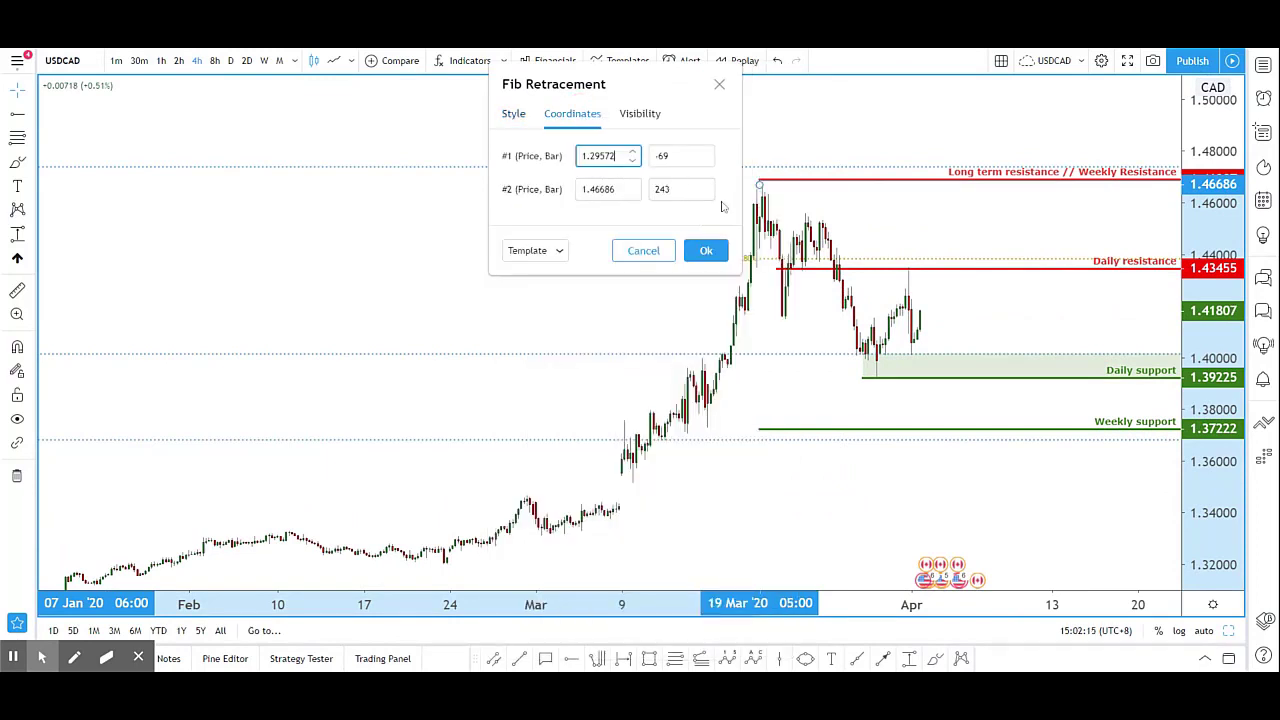
{"action": "type", "text": "200"}
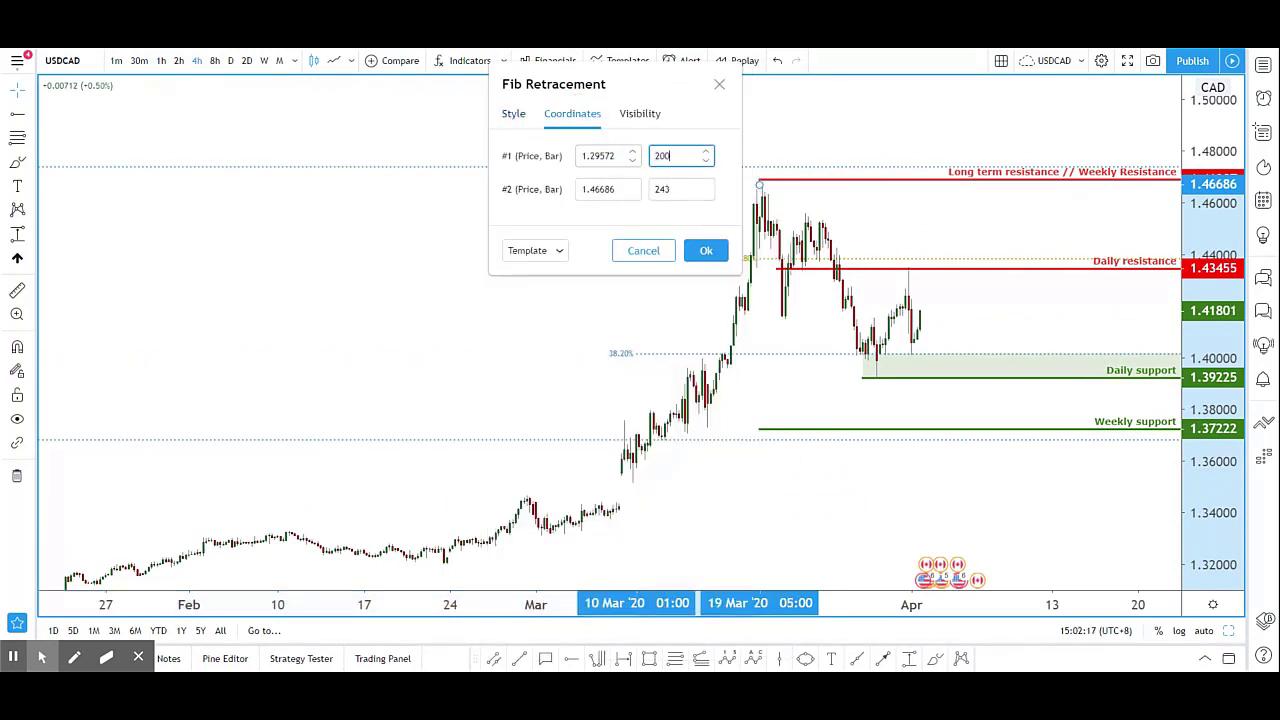
{"action": "left_click", "coordinate": [706, 250]}
- Set the first points of the 38.20% retracement below Weekly support and the 78.60% retracement above long-term resistance to bar 200
{"action": "double_click", "coordinate": [560, 440]}
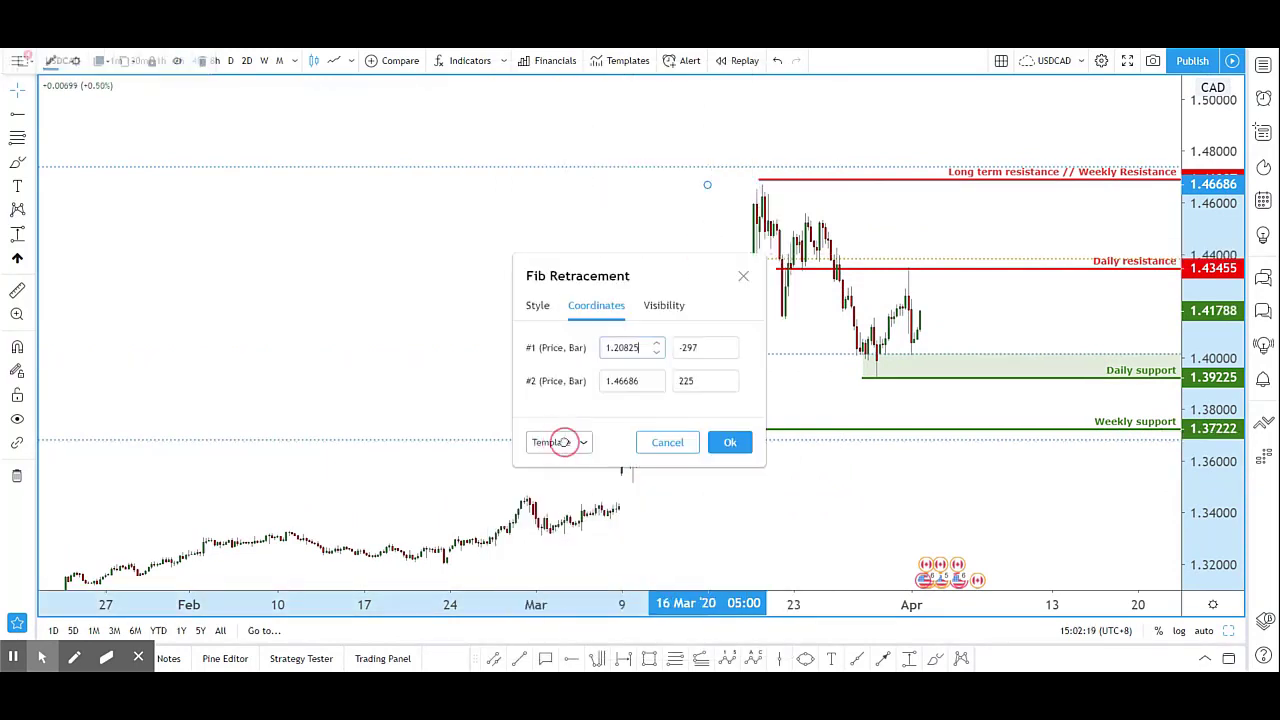
{"action": "type", "text": "200"}
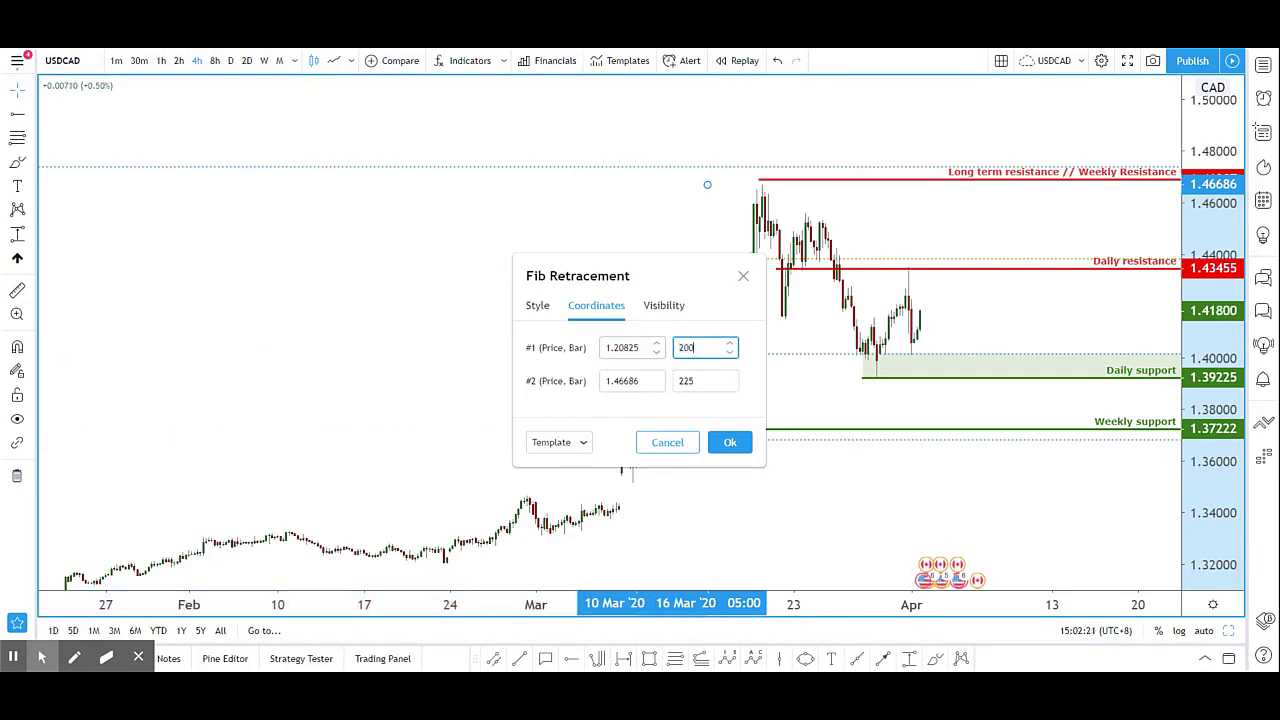
{"action": "left_click", "coordinate": [735, 443]}
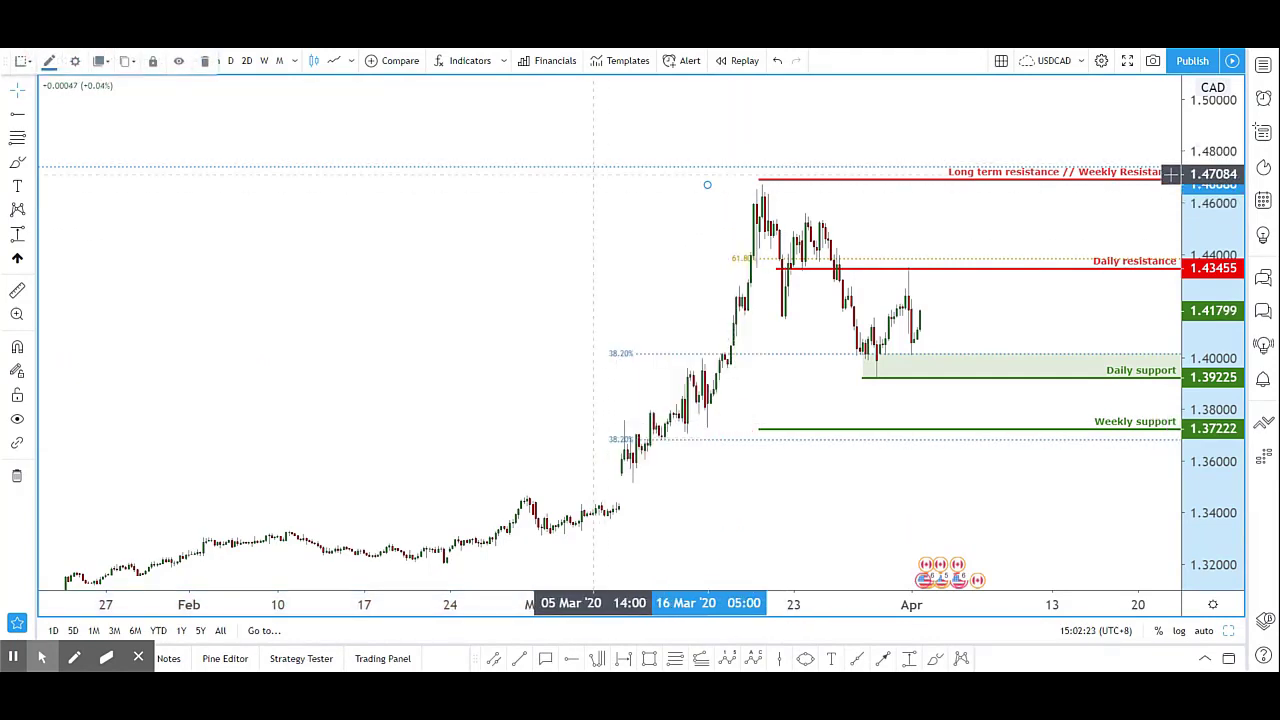
{"action": "double_click", "coordinate": [594, 166]}
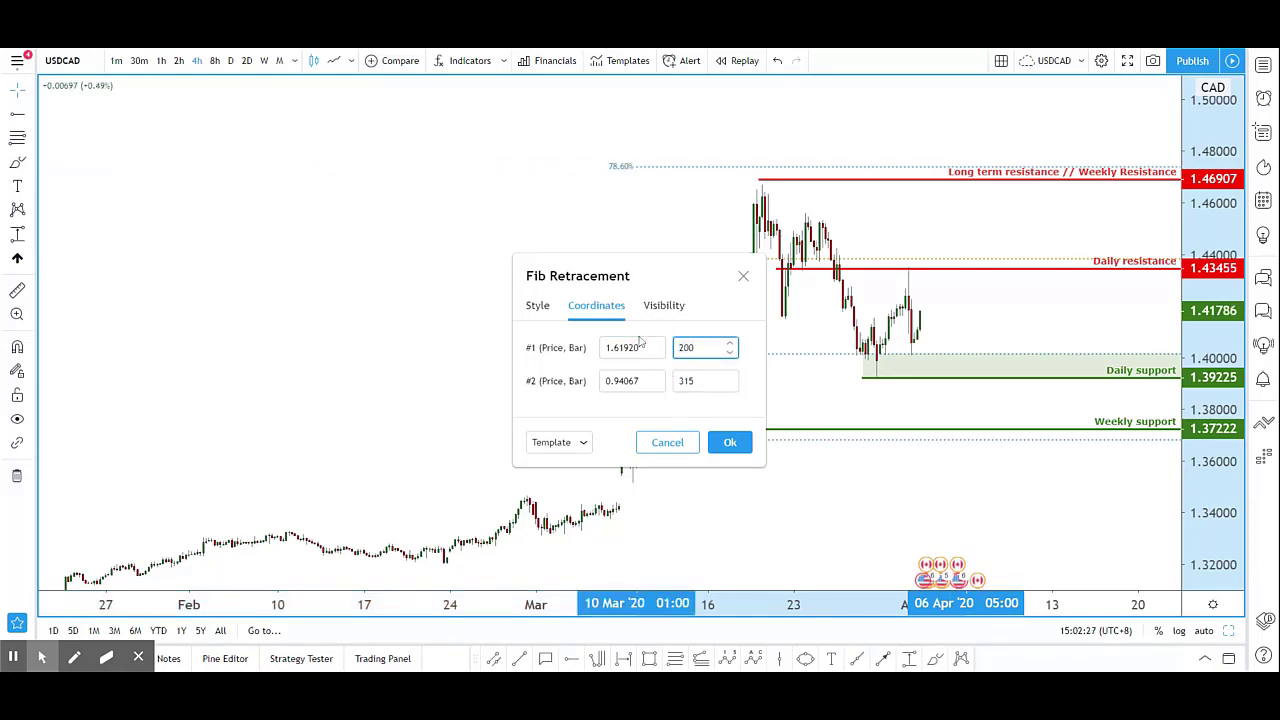
{"action": "left_click", "coordinate": [730, 442]}
- Draw a descending trend line from the 19 Mar 2020 high at 1.46686 along the lower highs to about 1.411 on 8 Apr
{"action": "mouse_move", "coordinate": [846, 486]}
{"action": "left_mouse_down"}
{"action": "mouse_move", "coordinate": [753, 500]}
{"action": "mouse_move", "coordinate": [857, 489]}
{"action": "mouse_move", "coordinate": [833, 466]}
{"action": "left_mouse_up"}
{"action": "scroll", "coordinate": [857, 489], "scroll_direction": "up", "scroll_amount": 2}
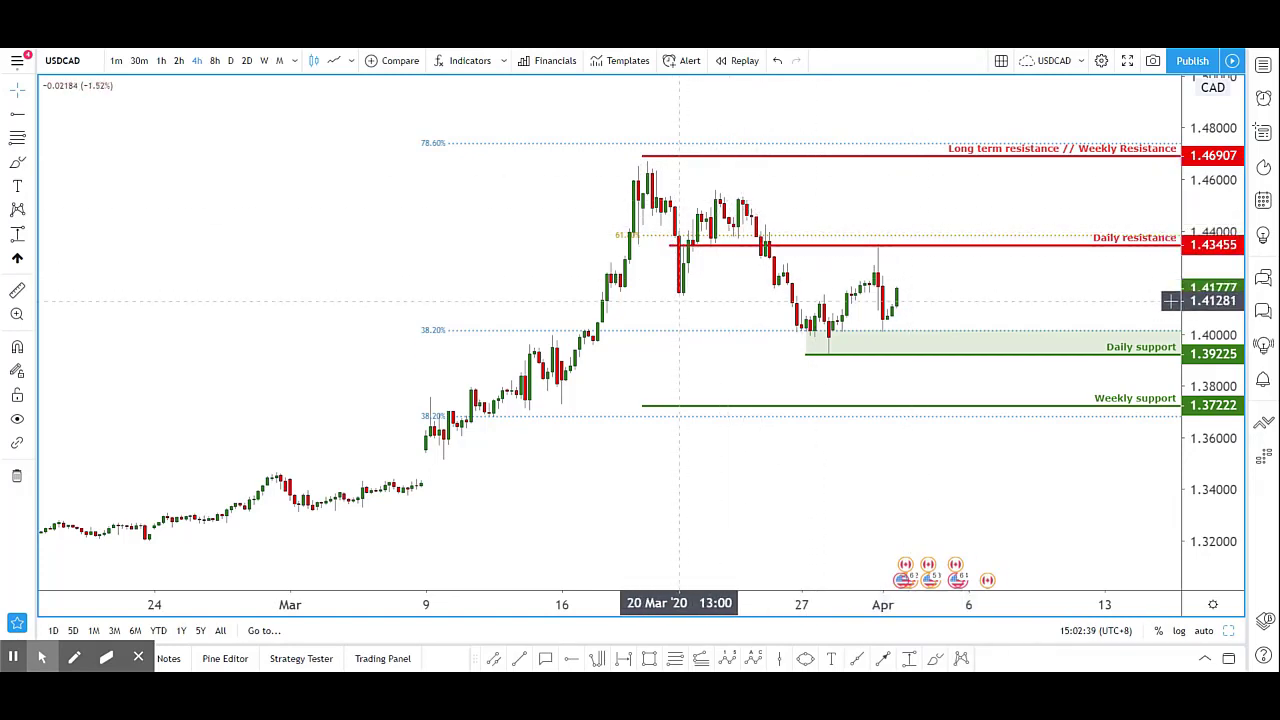
{"action": "key", "text": "alt+t"}
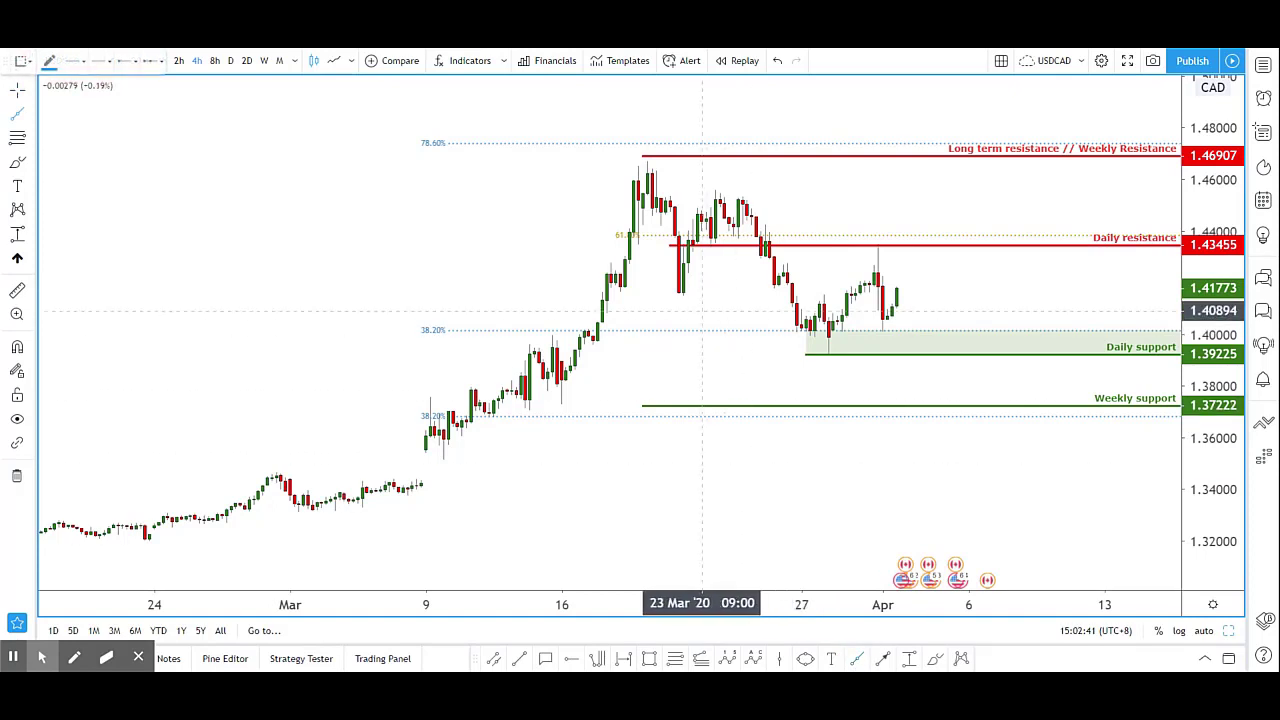
{"action": "left_click", "coordinate": [646, 160]}
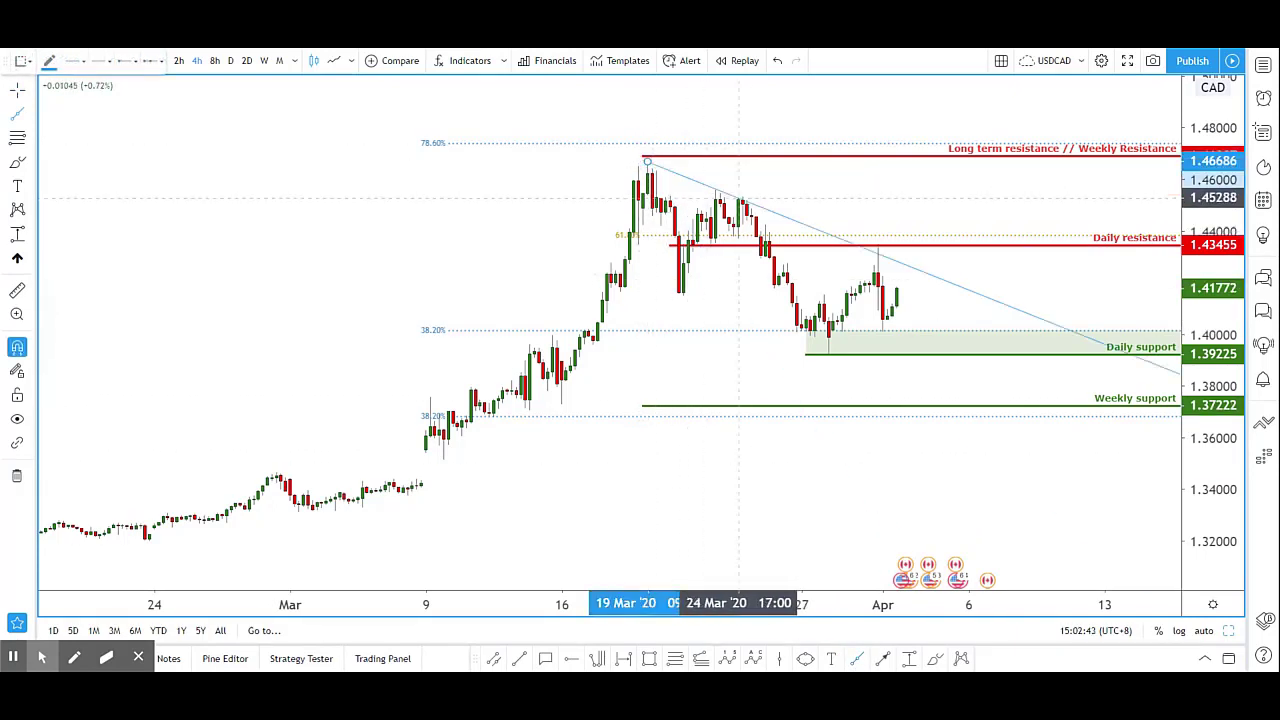
{"action": "left_click", "coordinate": [1036, 305]}
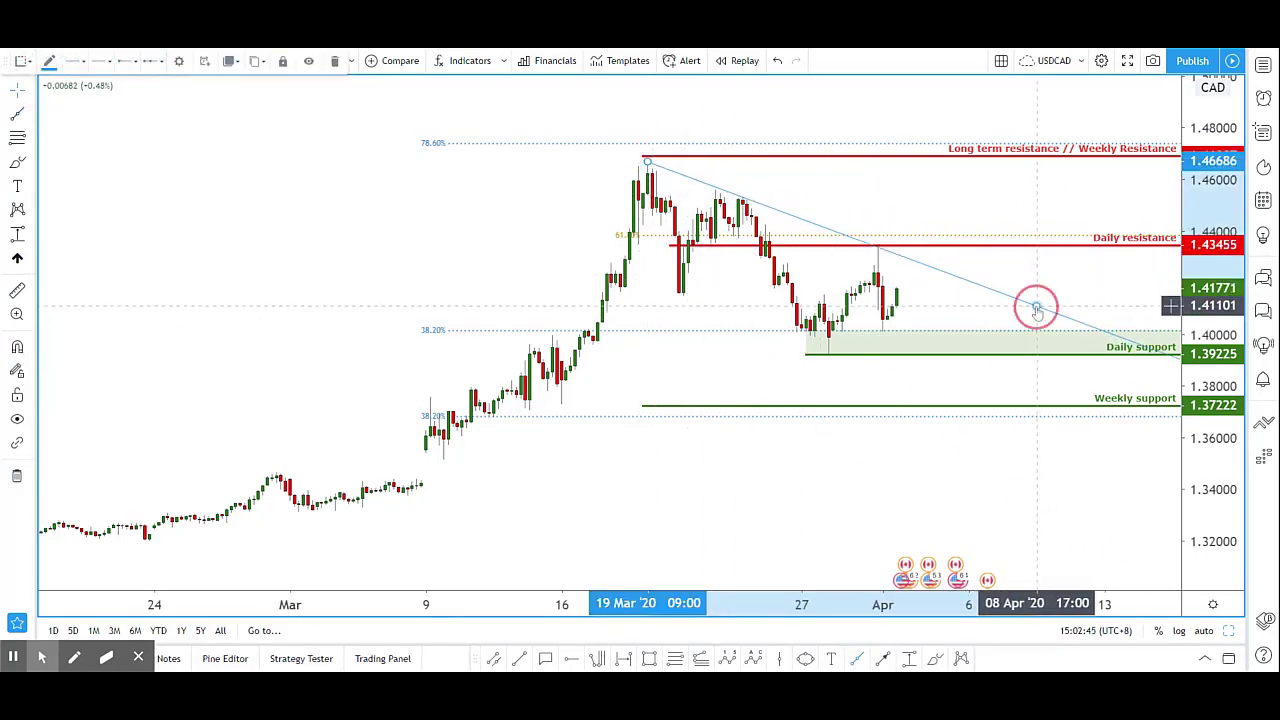
- Style the descending trend line as a red dotted line ending at its second point
{"action": "left_click", "coordinate": [22, 61]}
{"action": "left_click", "coordinate": [60, 127]}
{"action": "left_click", "coordinate": [48, 61]}
{"action": "left_click", "coordinate": [58, 227]}
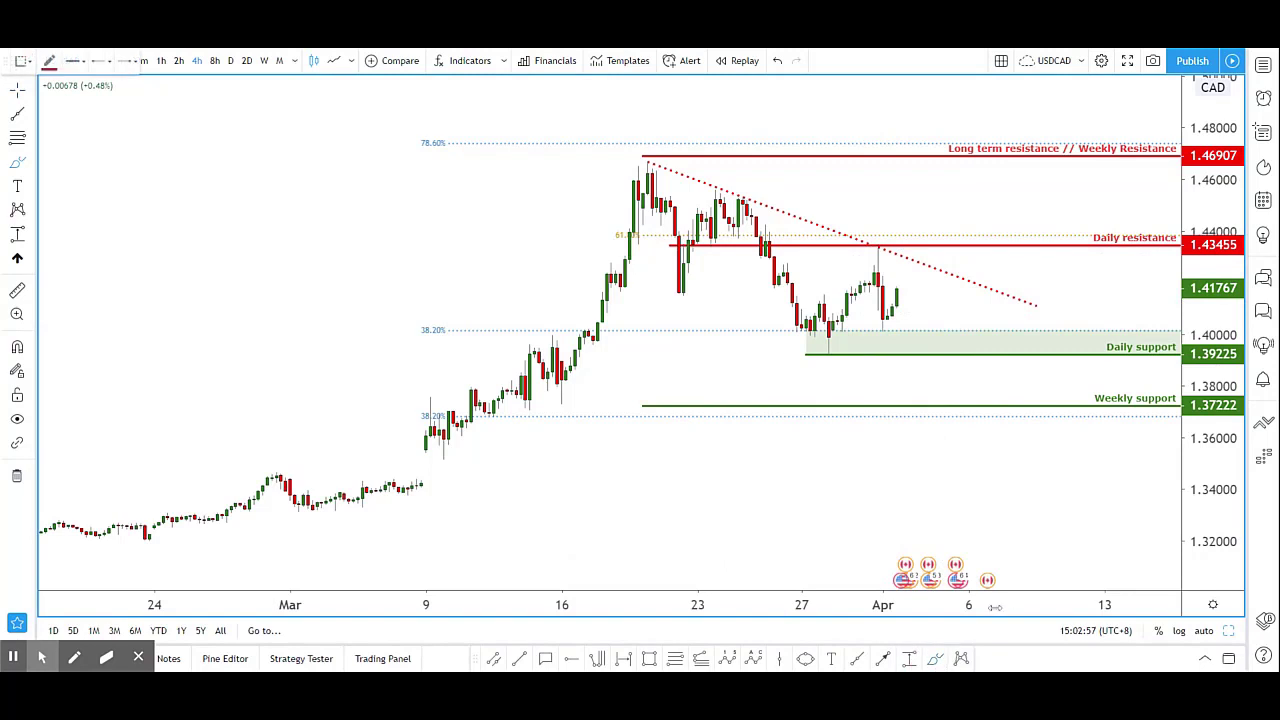
- Brush a projected path rising to the descending trend line and falling to the Daily support ray, and undo the strokes
{"action": "mouse_move", "coordinate": [900, 305]}
{"action": "left_mouse_down"}
{"action": "mouse_move", "coordinate": [906, 250]}
{"action": "mouse_move", "coordinate": [946, 352]}
{"action": "mouse_move", "coordinate": [958, 342]}
{"action": "left_mouse_up"}
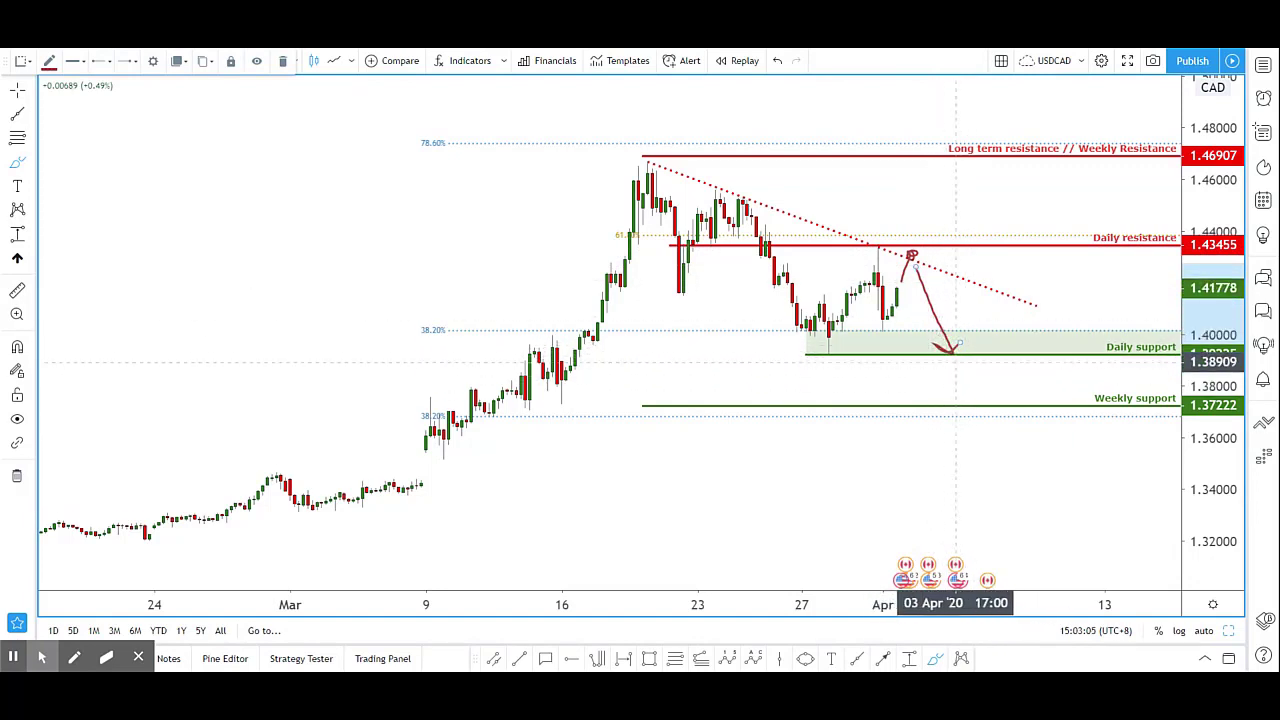
{"action": "left_click", "coordinate": [933, 313]}
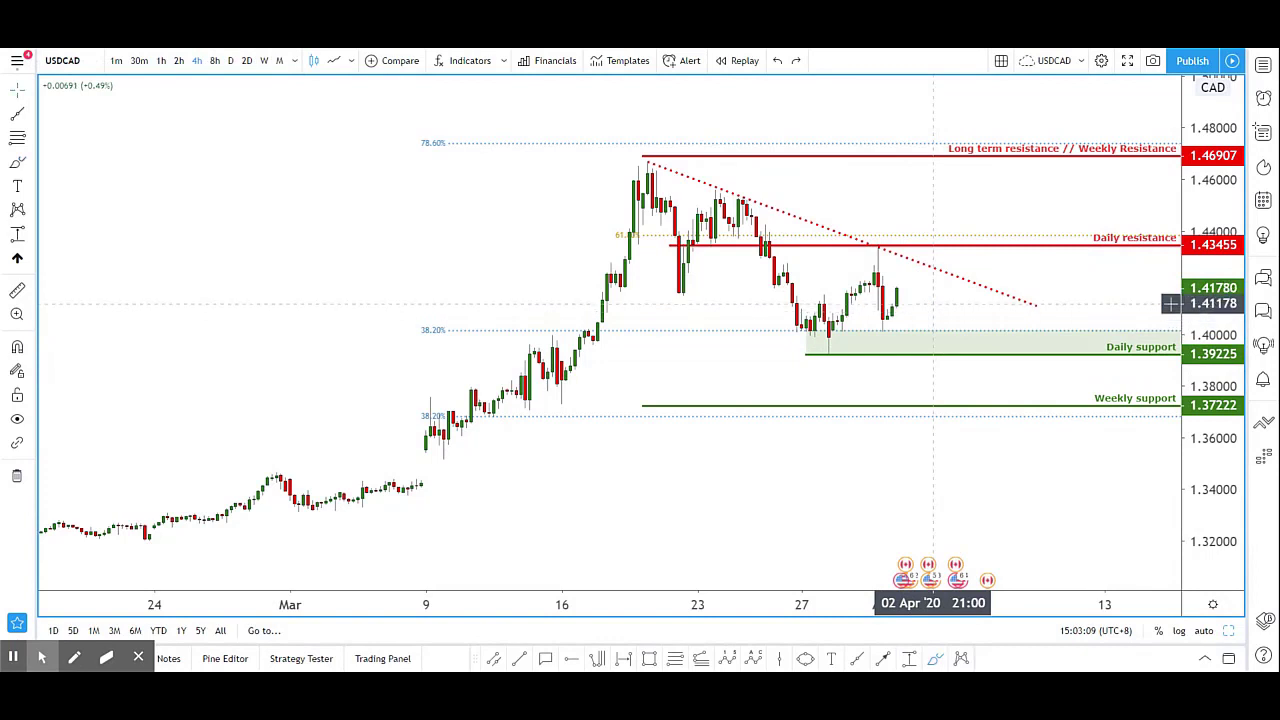
{"action": "left_click", "coordinate": [574, 659]}
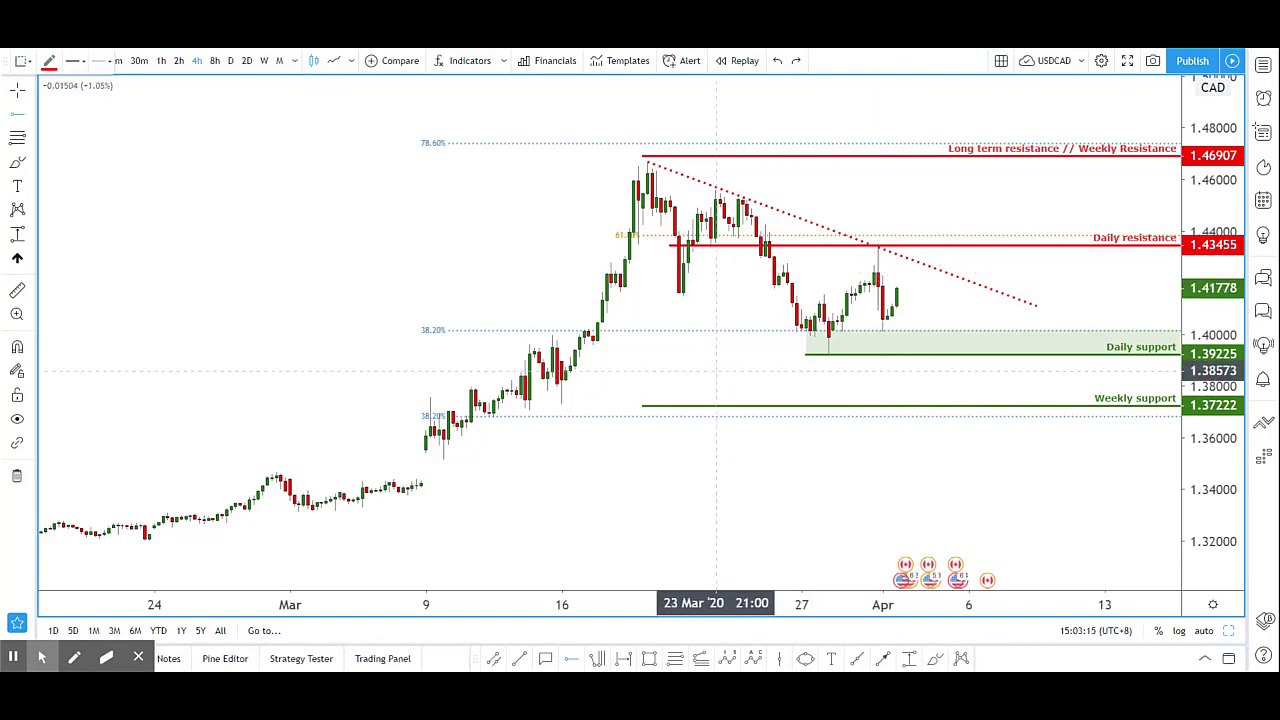
- Draw a rectangle from 1.42689 on 26 Mar 2020 up to the Daily resistance ray and apply the Bearish Fundamentals Box template
{"action": "left_click", "coordinate": [649, 658]}
{"action": "key", "text": "ctrl"}
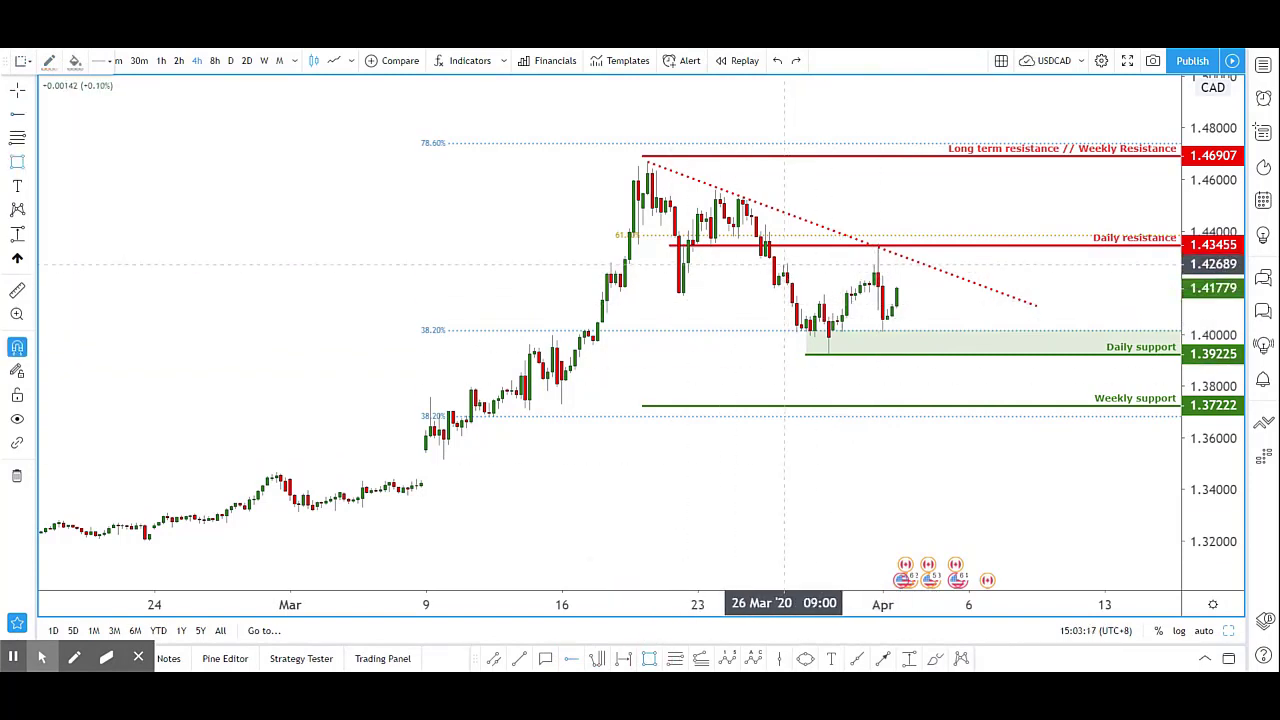
{"action": "left_click_drag", "start_coordinate": [783, 265], "coordinate": [1076, 245]}
{"action": "left_click", "coordinate": [24, 62]}
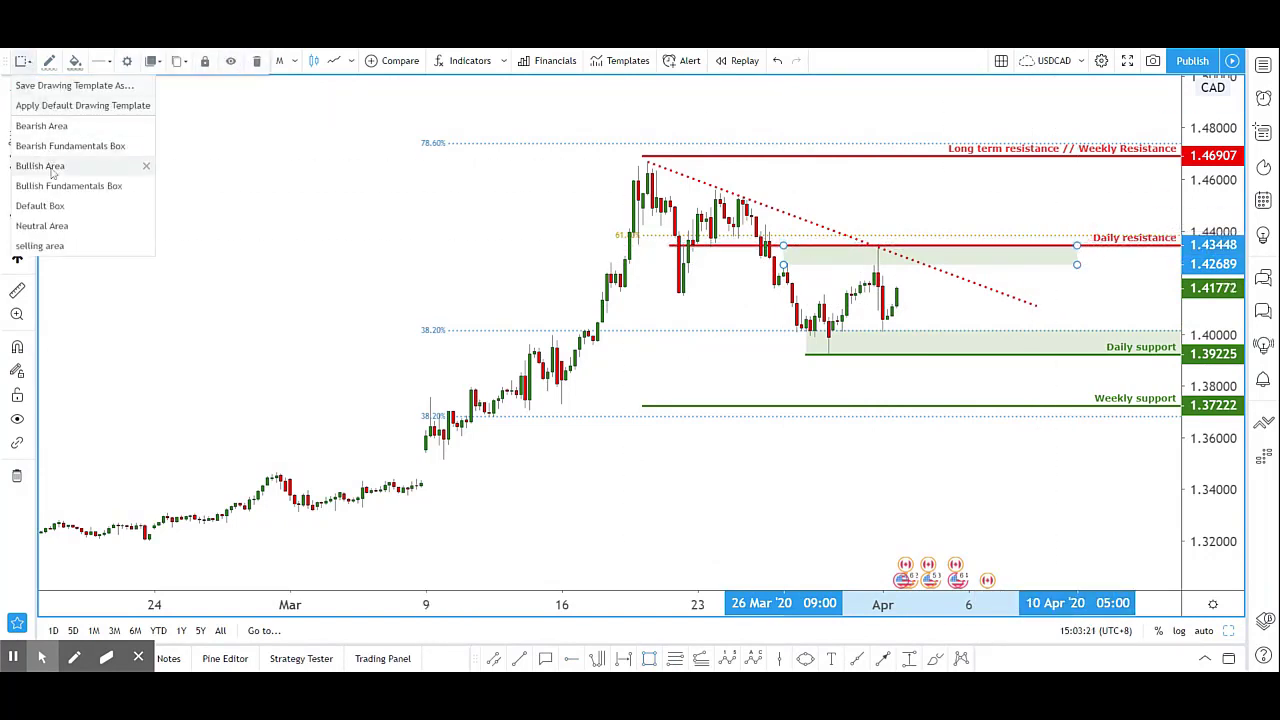
{"action": "left_click", "coordinate": [66, 150]}
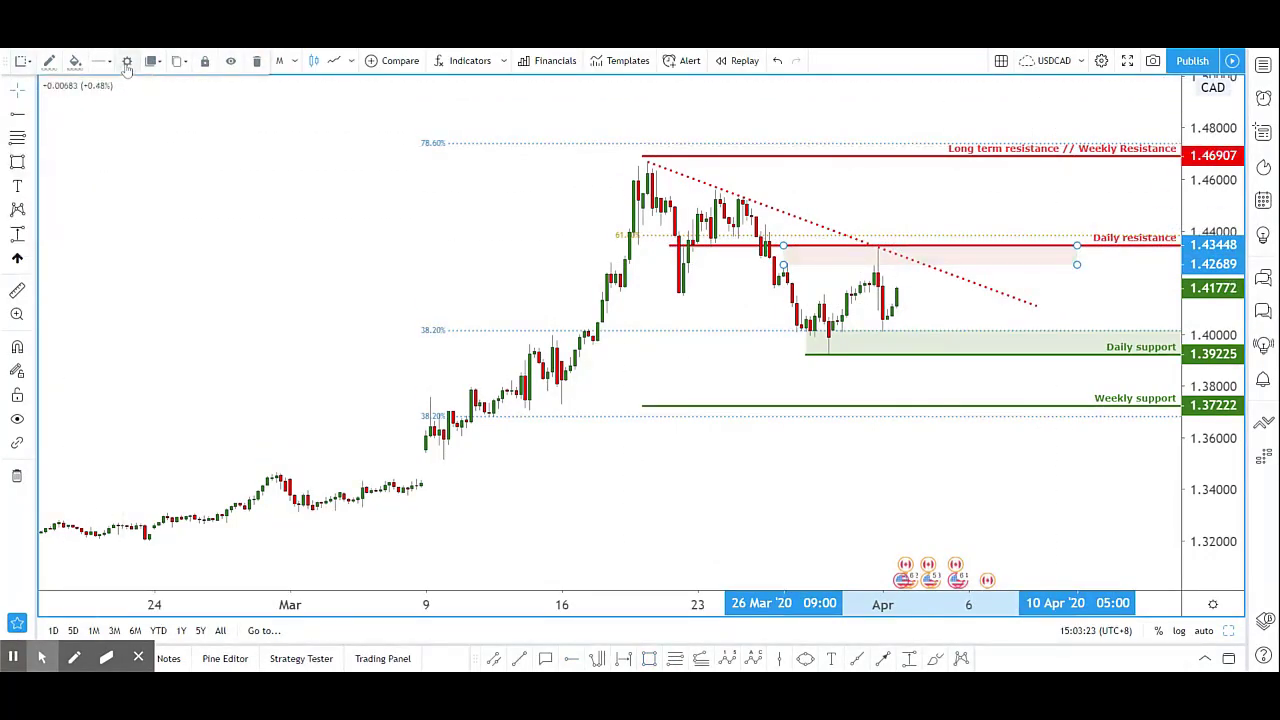
- Extend the daily resistance rectangle into the future by setting its second point to bar 500
{"action": "type", "text": "5"}
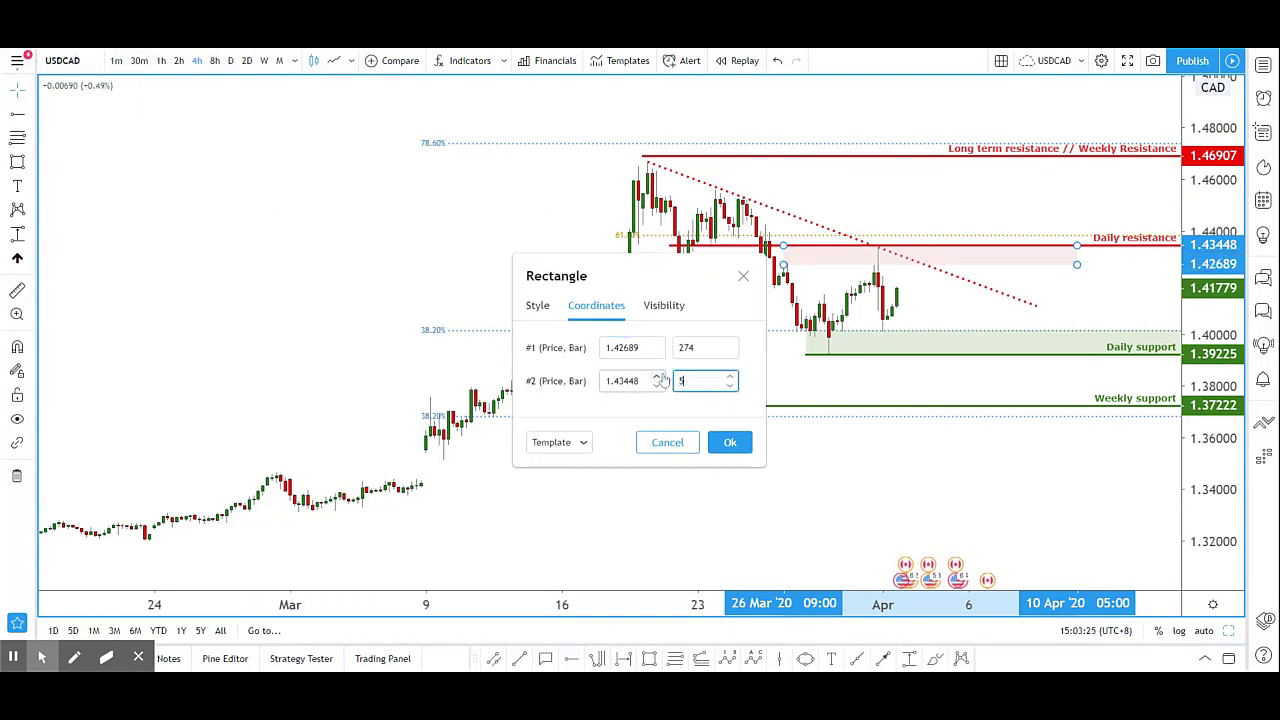
{"action": "type", "text": "00"}
{"action": "left_click", "coordinate": [730, 442]}
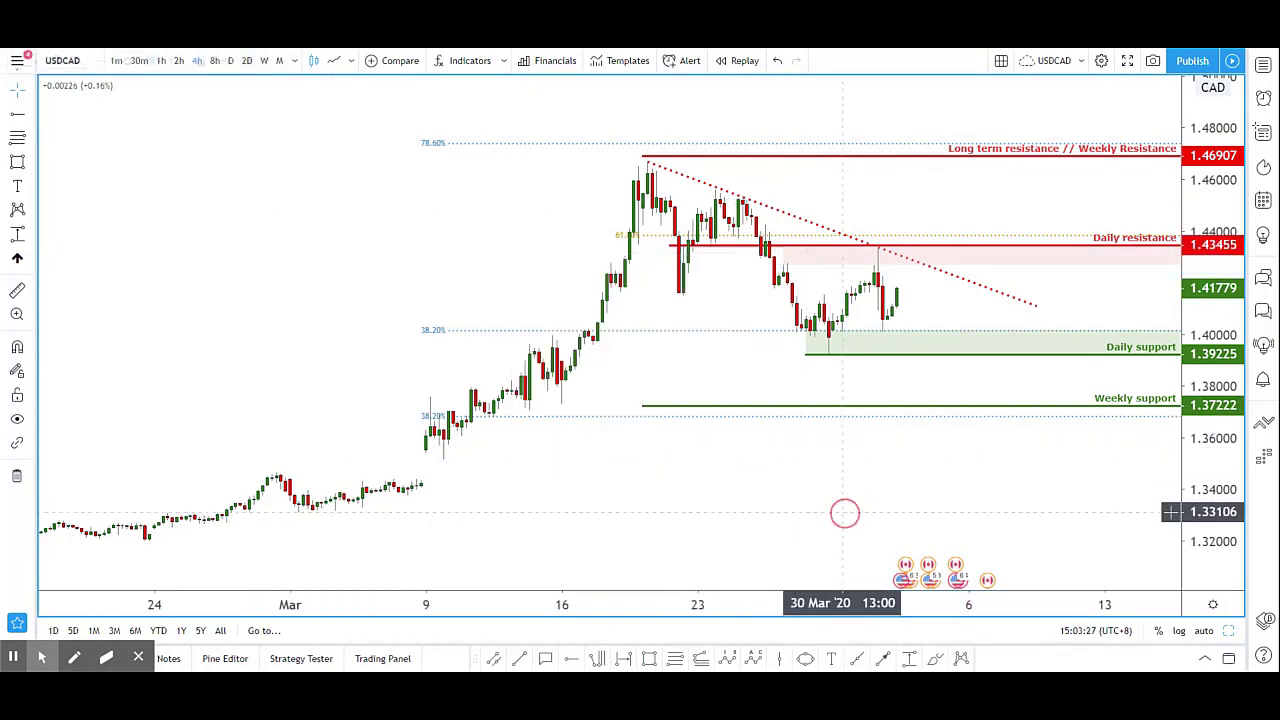
- Brush a projected path rising into the daily resistance zone, falling to marked daily support, and continuing down to Weekly support
{"action": "left_click", "coordinate": [934, 660]}
{"action": "left_click_drag", "start_coordinate": [906, 283], "coordinate": [910, 255]}
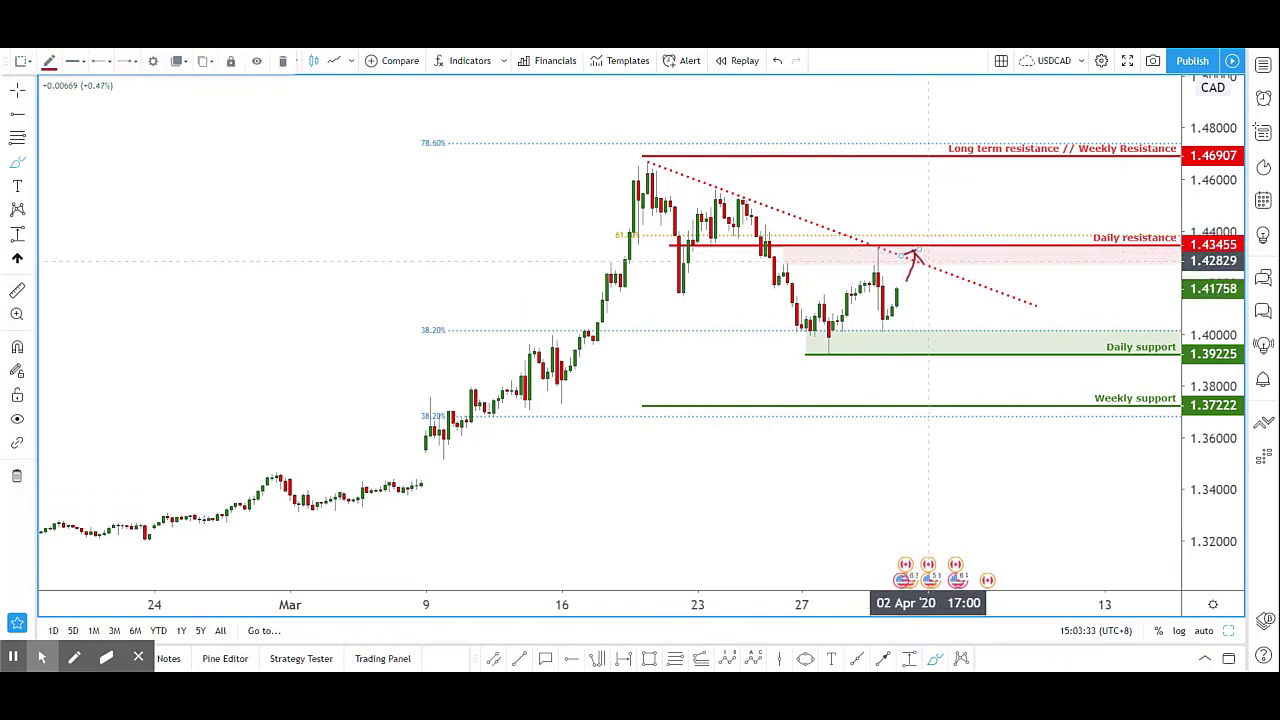
{"action": "mouse_move", "coordinate": [939, 262]}
{"action": "left_mouse_down"}
{"action": "mouse_move", "coordinate": [963, 341]}
{"action": "mouse_move", "coordinate": [978, 320]}
{"action": "mouse_move", "coordinate": [990, 351]}
{"action": "mouse_move", "coordinate": [1028, 338]}
{"action": "left_mouse_up"}
{"action": "left_click", "coordinate": [931, 346]}
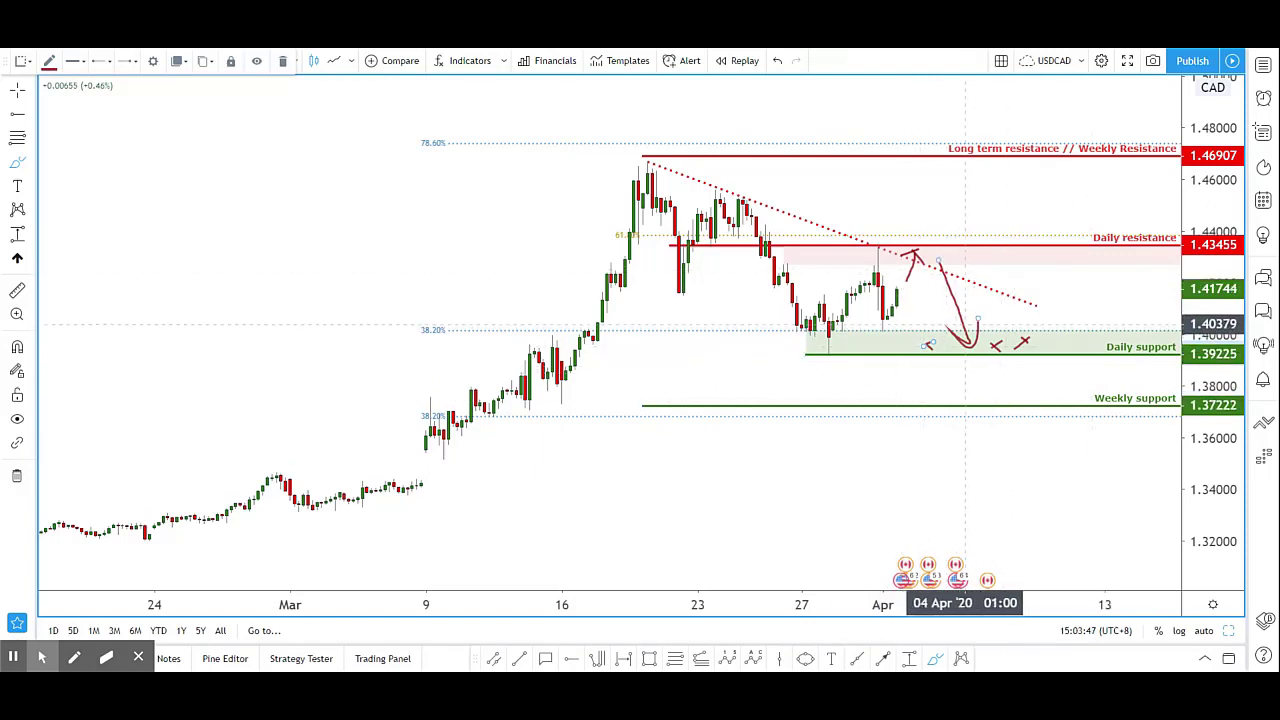
{"action": "mouse_move", "coordinate": [978, 358]}
{"action": "left_mouse_down"}
{"action": "mouse_move", "coordinate": [1002, 410]}
{"action": "mouse_move", "coordinate": [1013, 390]}
{"action": "left_mouse_up"}
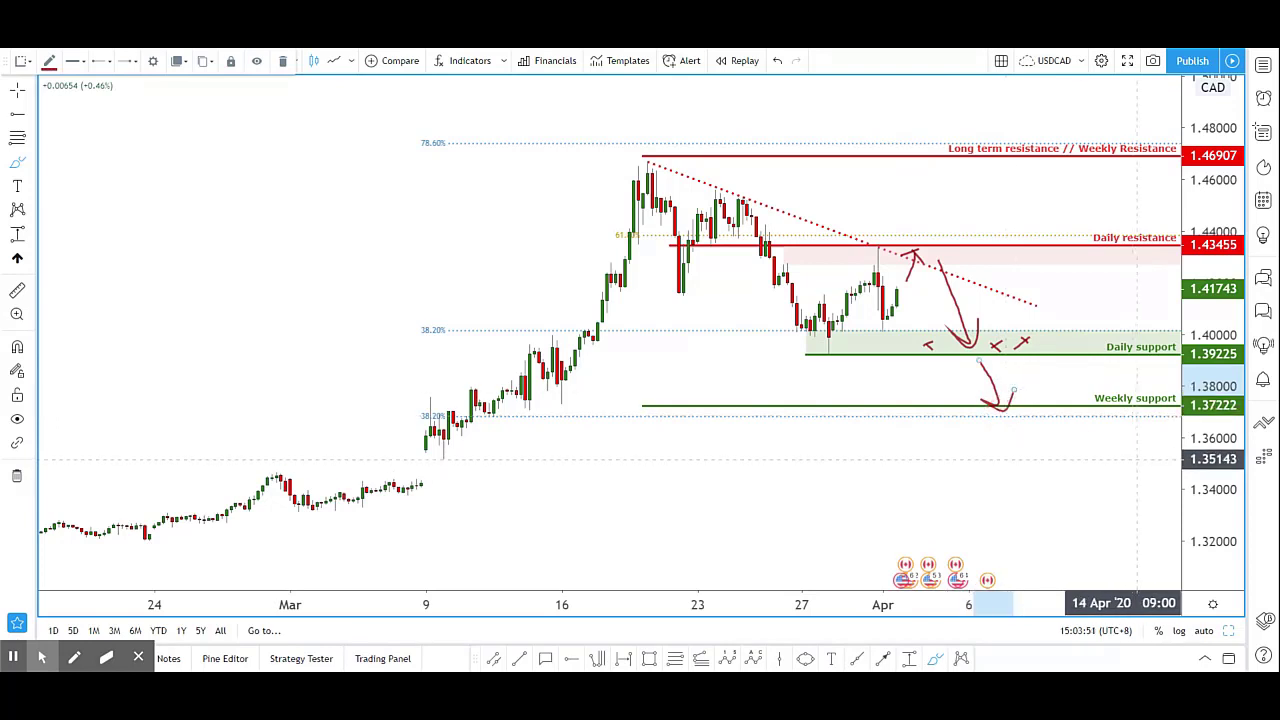
- Undo the brushed path strokes and draw a red arrow from about 1.42983 in the daily resistance zone down to about 1.39321 near Daily support
{"action": "key", "text": "ctrl+z"}
{"action": "key", "text": "ctrl+z"}
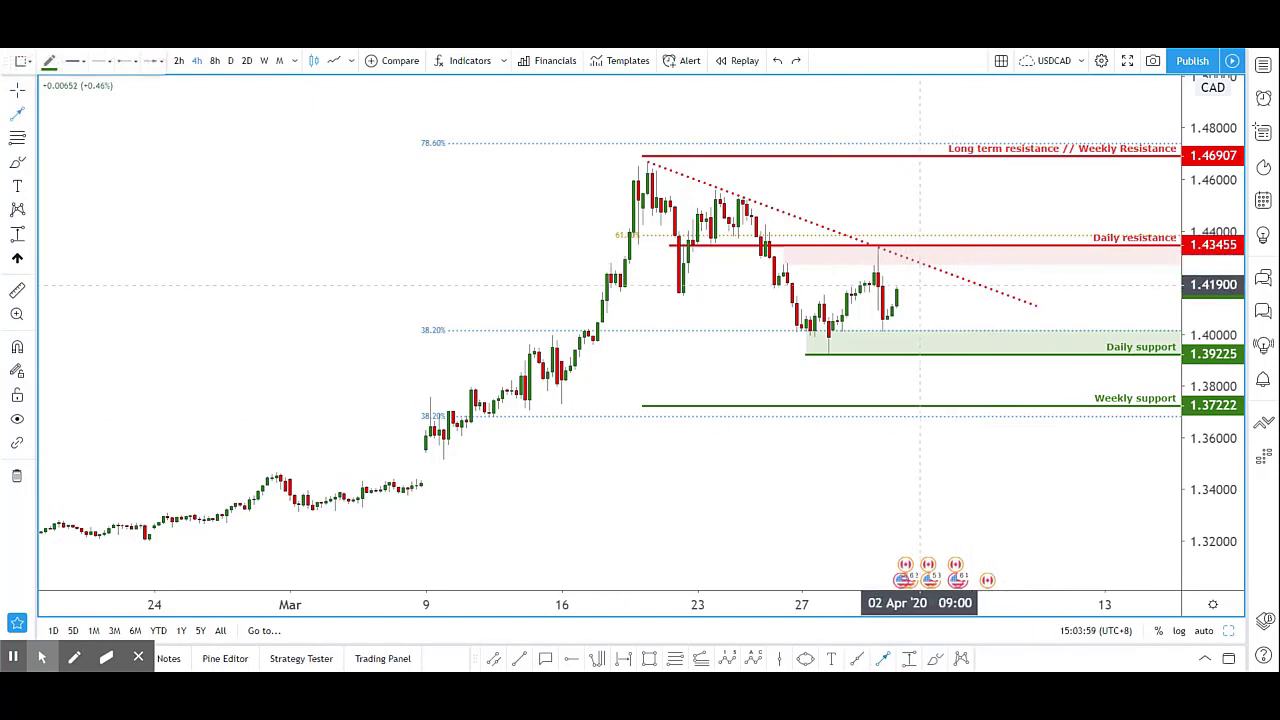
{"action": "left_click_drag", "start_coordinate": [915, 257], "coordinate": [941, 347]}
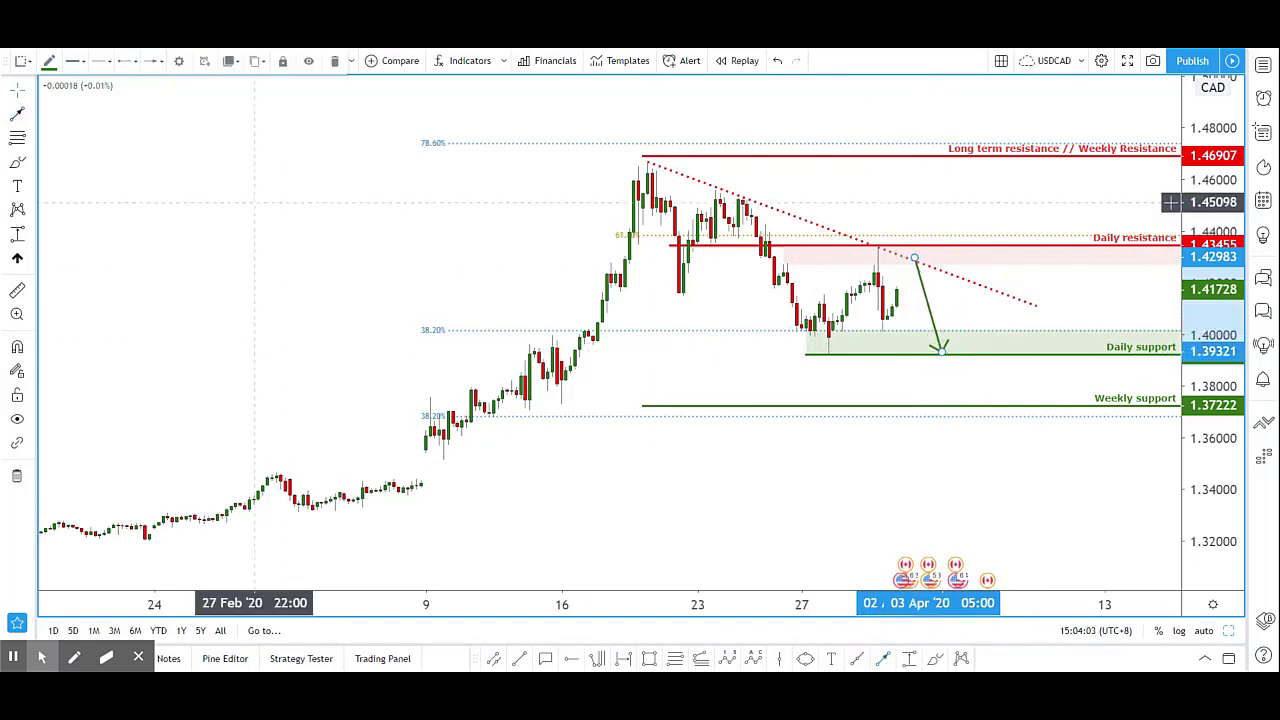
{"action": "left_click", "coordinate": [48, 60]}
{"action": "left_click", "coordinate": [58, 225]}
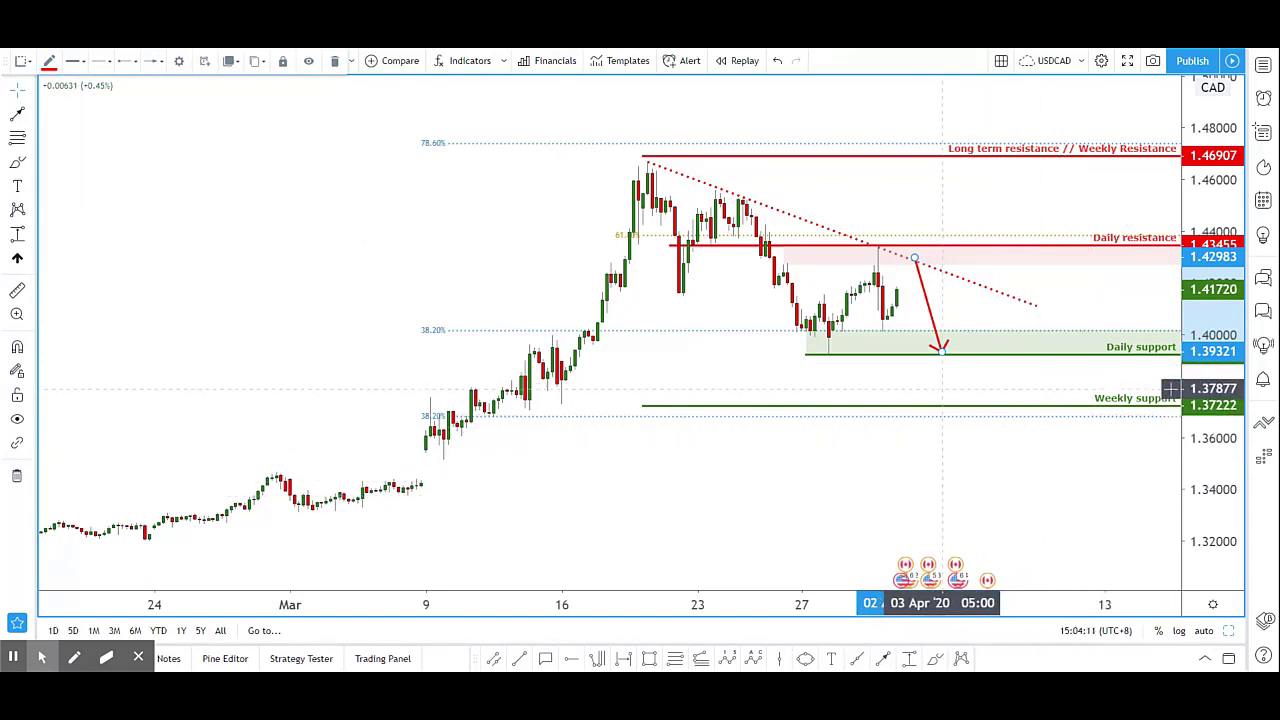
{"action": "left_click_drag", "start_coordinate": [942, 355], "coordinate": [941, 351]}
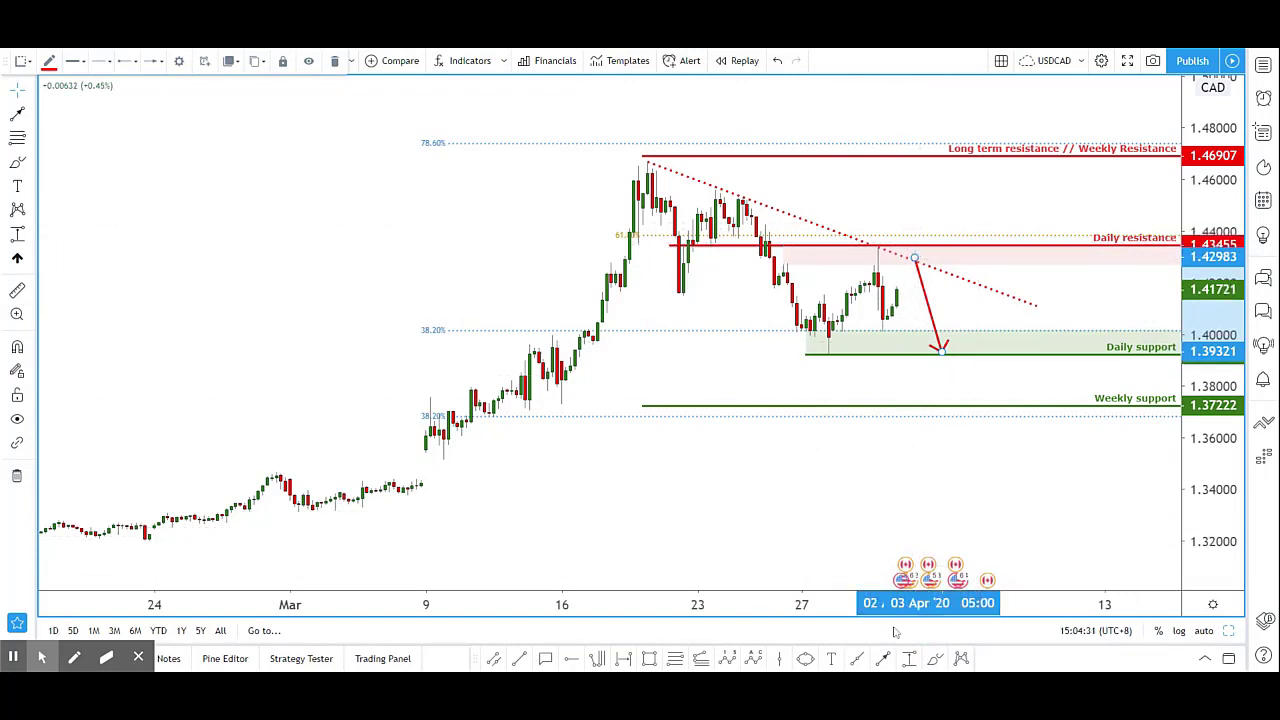
- Brush an alternative path rising from the Daily resistance ray to the Weekly Resistance ray, and delete it
{"action": "mouse_move", "coordinate": [893, 243]}
{"action": "left_mouse_down"}
{"action": "mouse_move", "coordinate": [991, 157]}
{"action": "mouse_move", "coordinate": [966, 149]}
{"action": "mouse_move", "coordinate": [1001, 174]}
{"action": "left_mouse_up"}
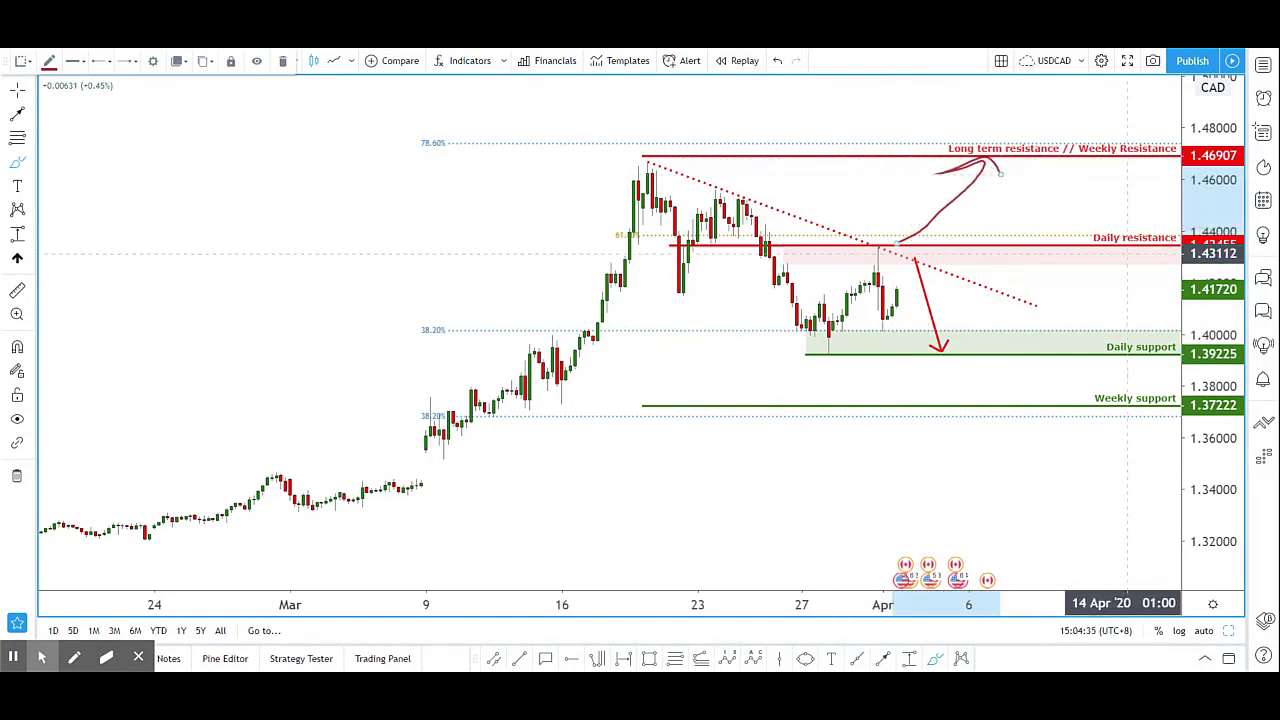
{"action": "key", "text": "Delete"}
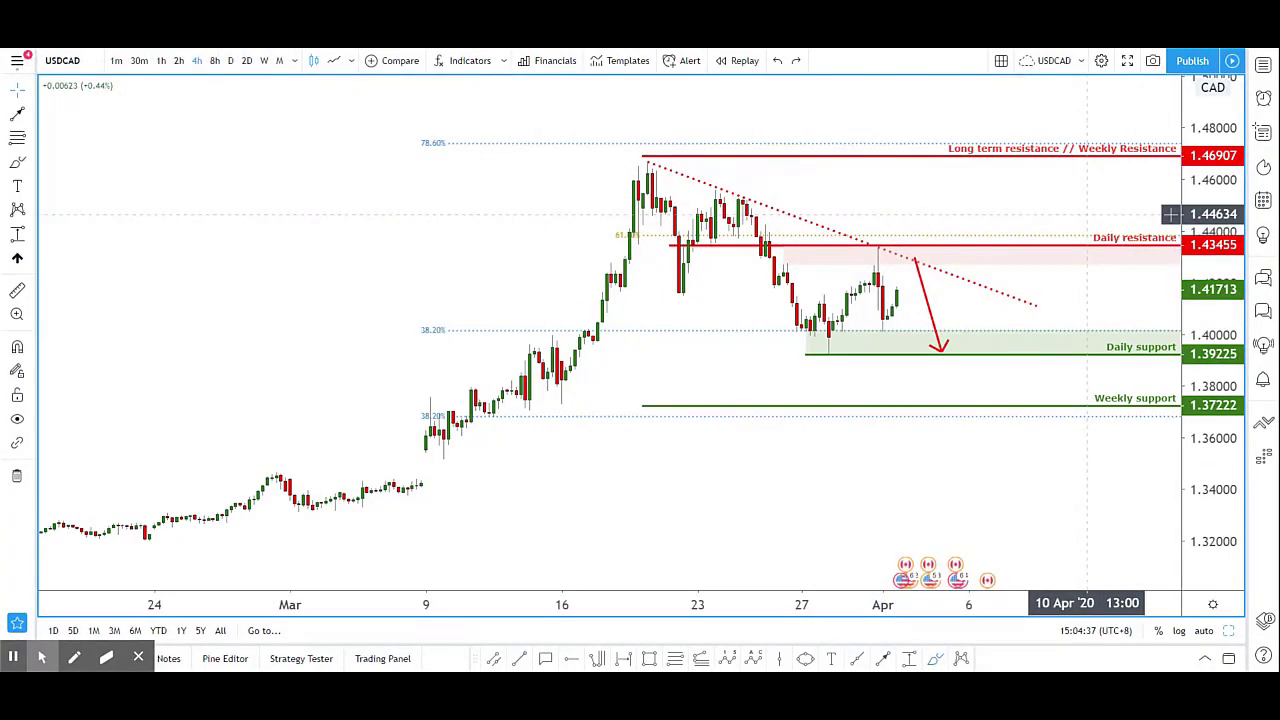